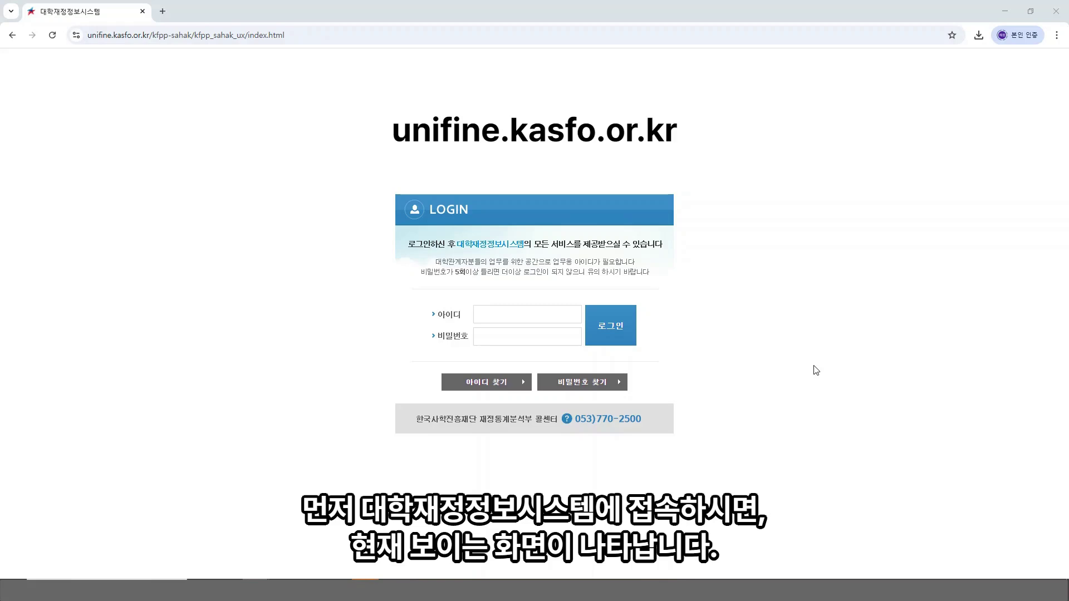
Step: Log in by picking the saved ID from autofill and entering the account password
left_click(528, 307)
left_click(501, 313)
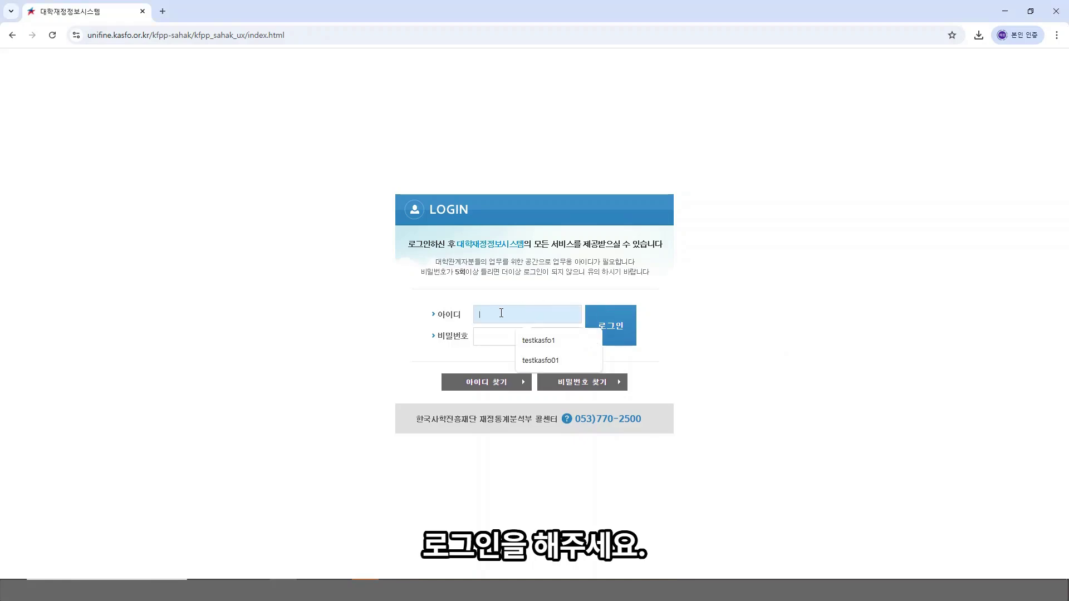
left_click(520, 340)
left_click(514, 340)
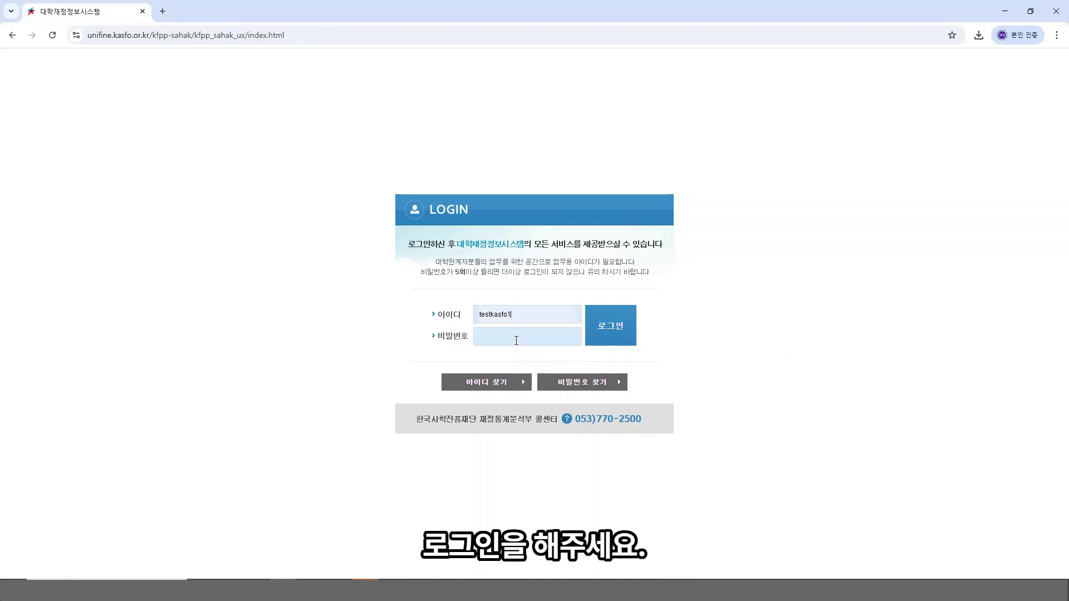
type("••••••")
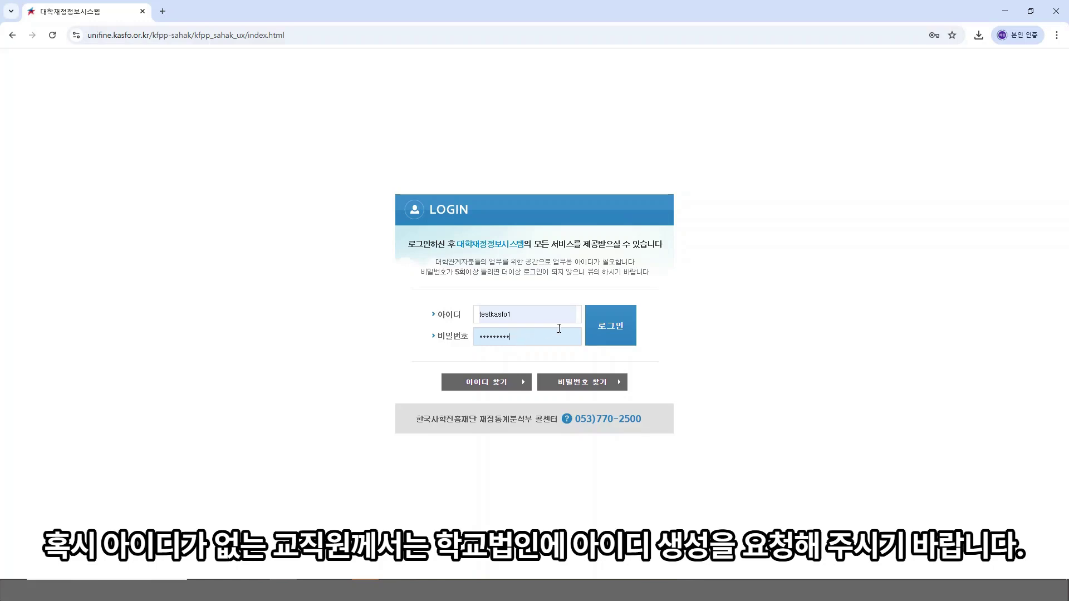
left_click(611, 327)
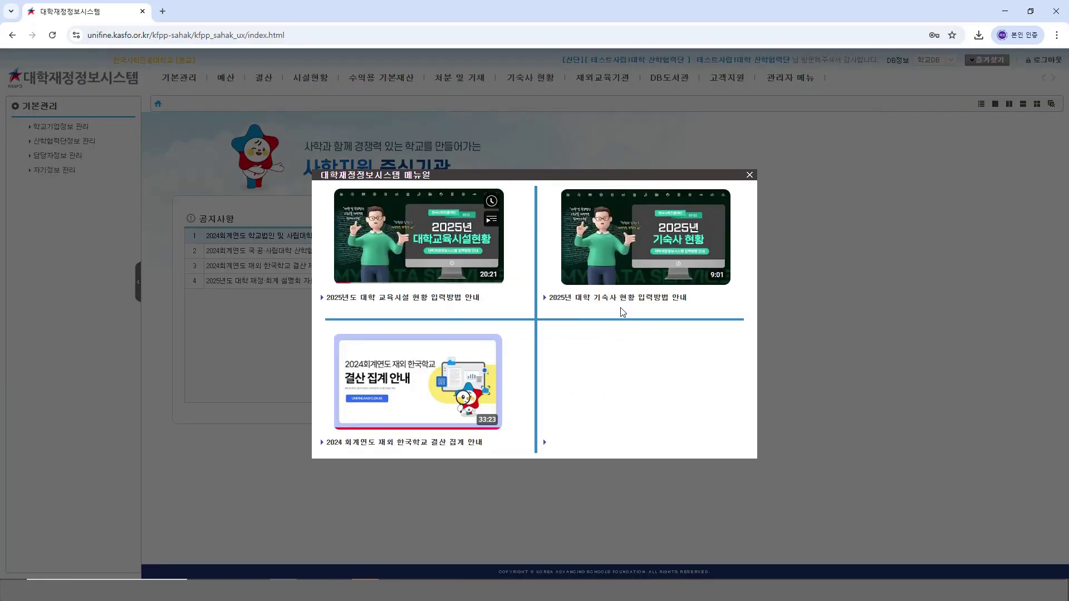
Step: Close the manual video popup and go to the 결산 section's 담당자정보 page
left_click(749, 176)
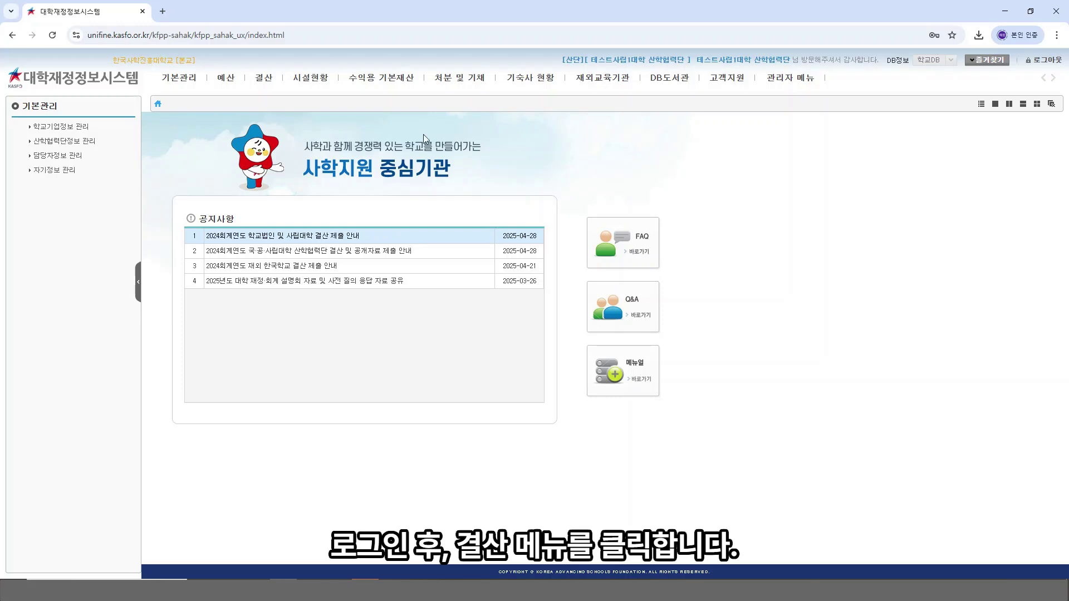
left_click(263, 87)
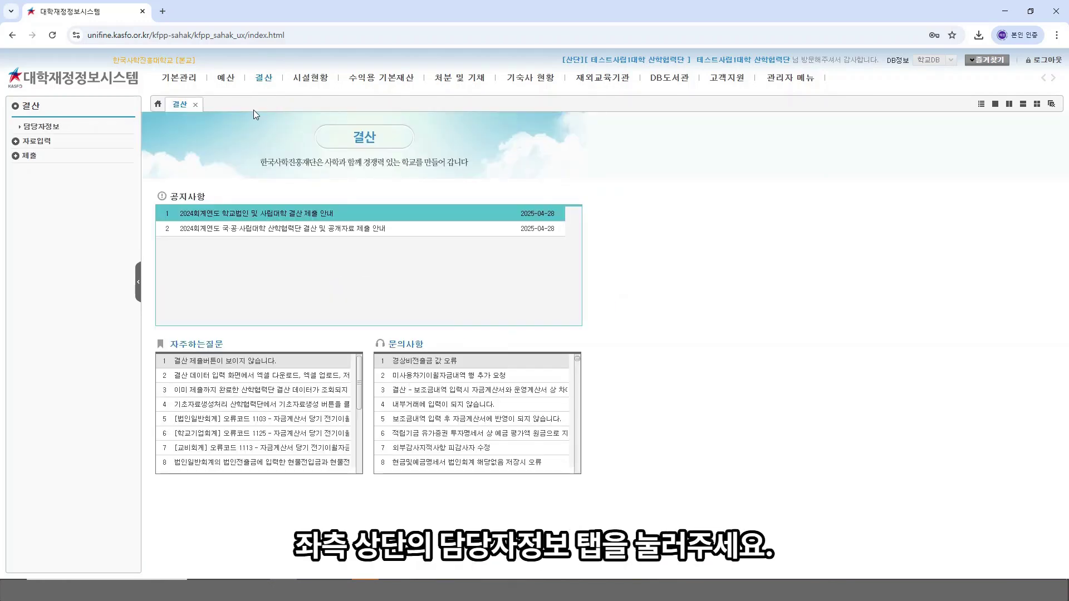
left_click(53, 129)
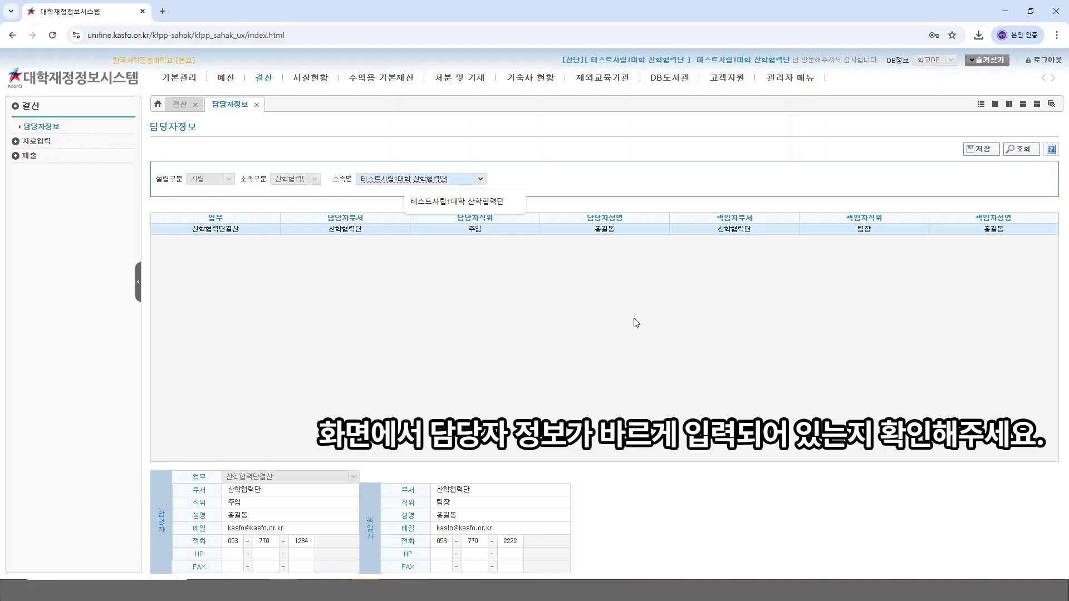
Step: Replace the ending digits of the 담당자 phone number and save the contact information
left_click(659, 329)
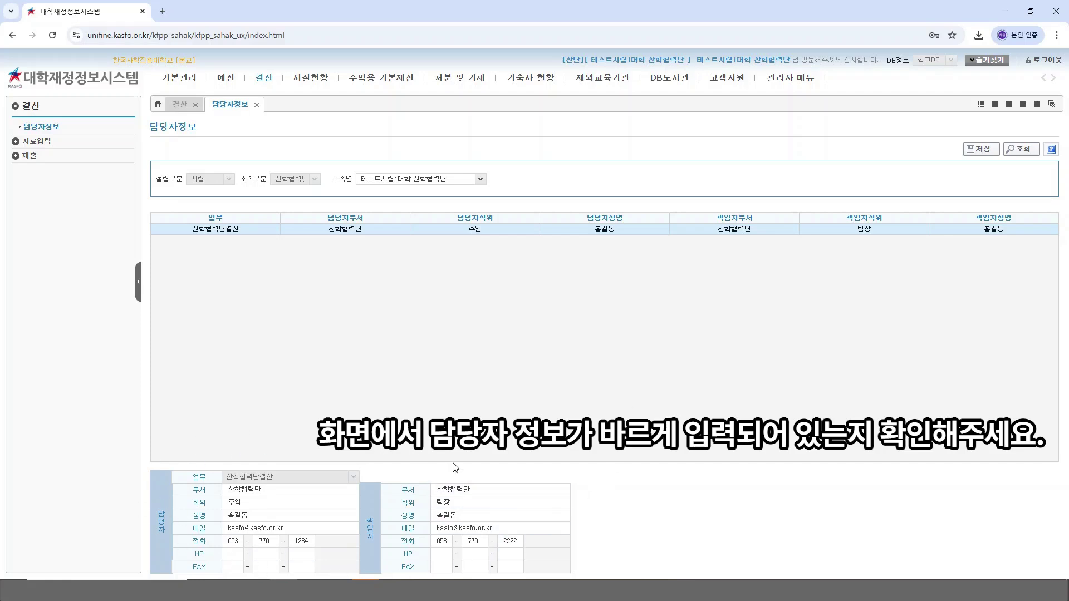
double_click(305, 541)
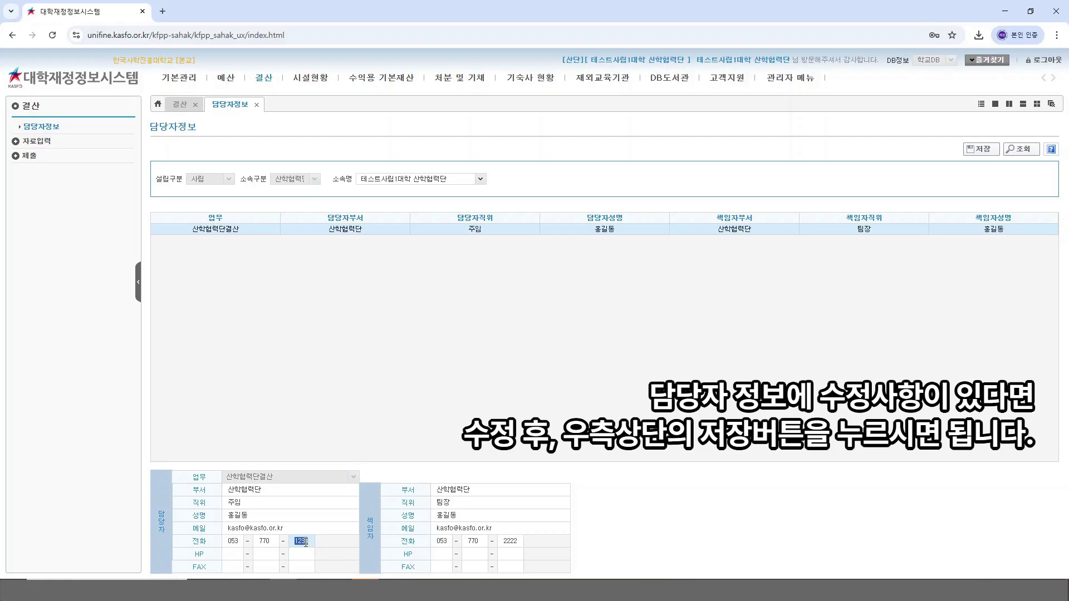
type("1111")
left_click(700, 365)
left_click(974, 149)
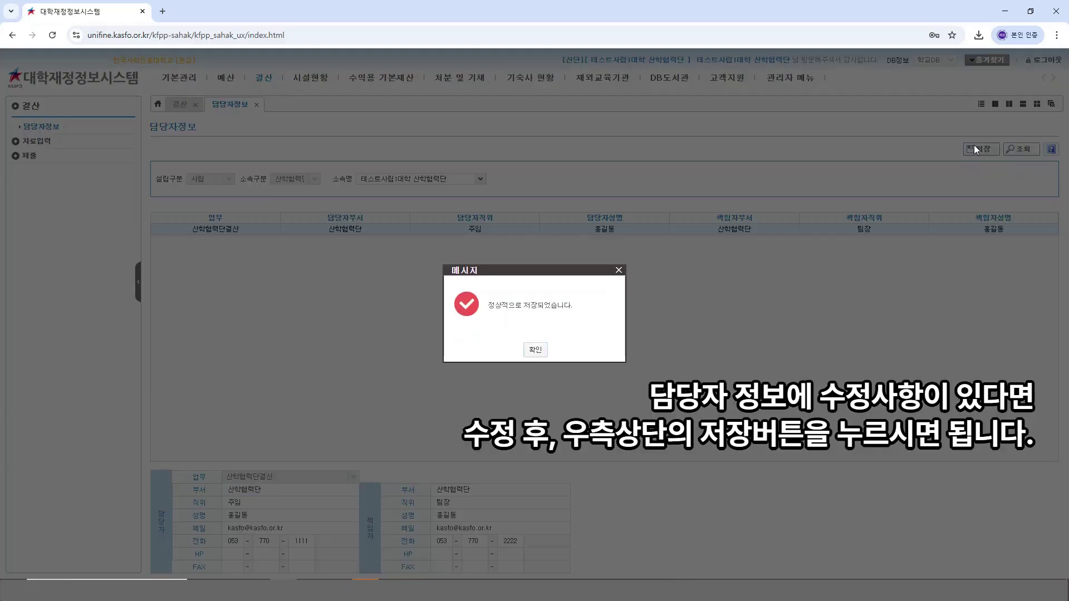
left_click(536, 351)
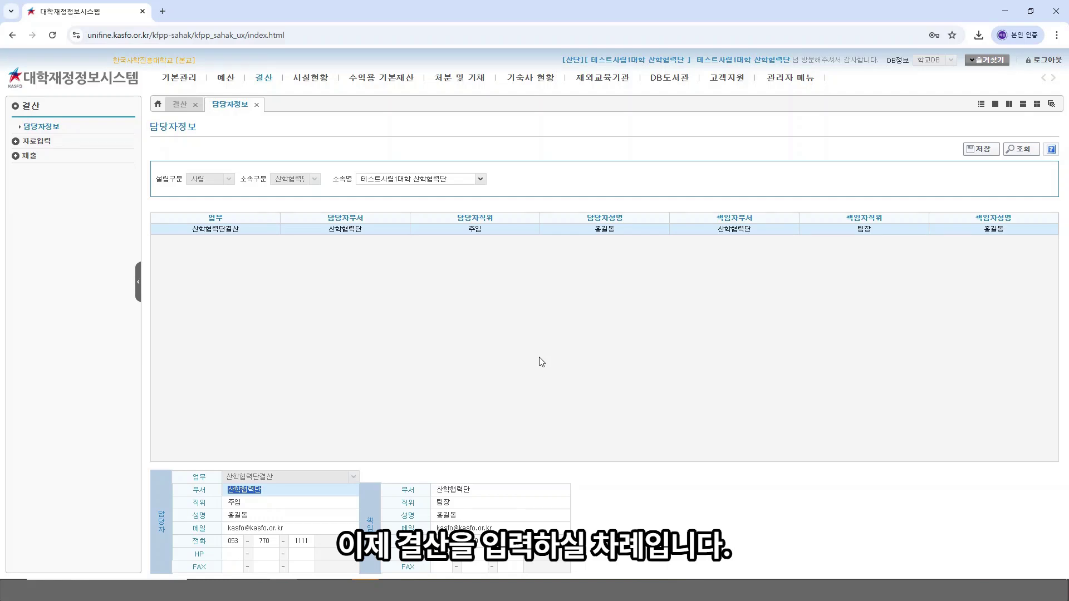
left_click(536, 354)
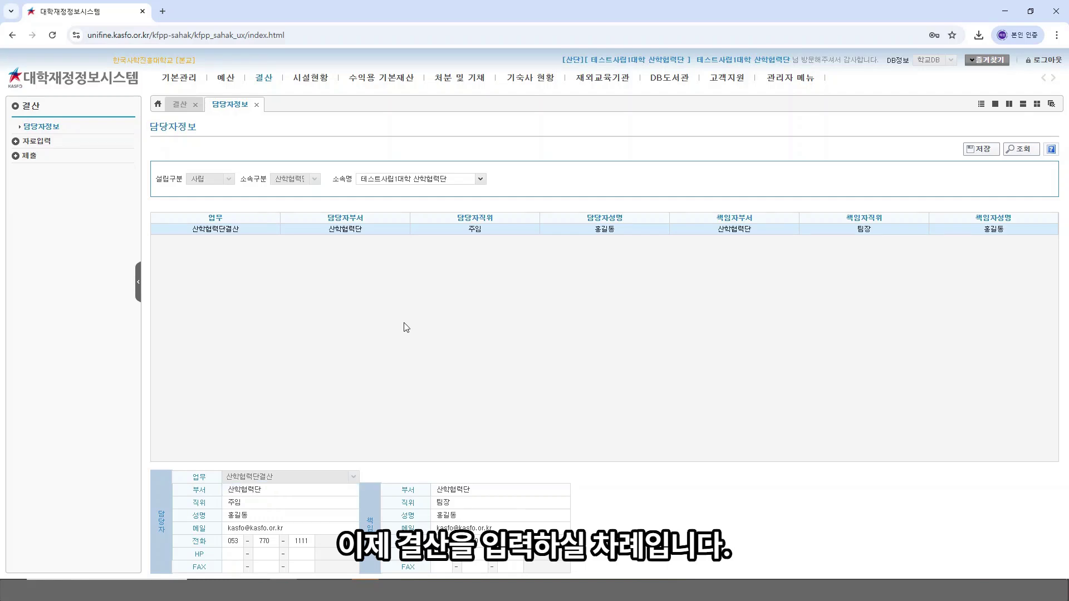
Step: Expand 자료입력 > 학교기업회계 > 산학협력단회계 in the sidebar and open its 현금흐름표 page
left_click(39, 141)
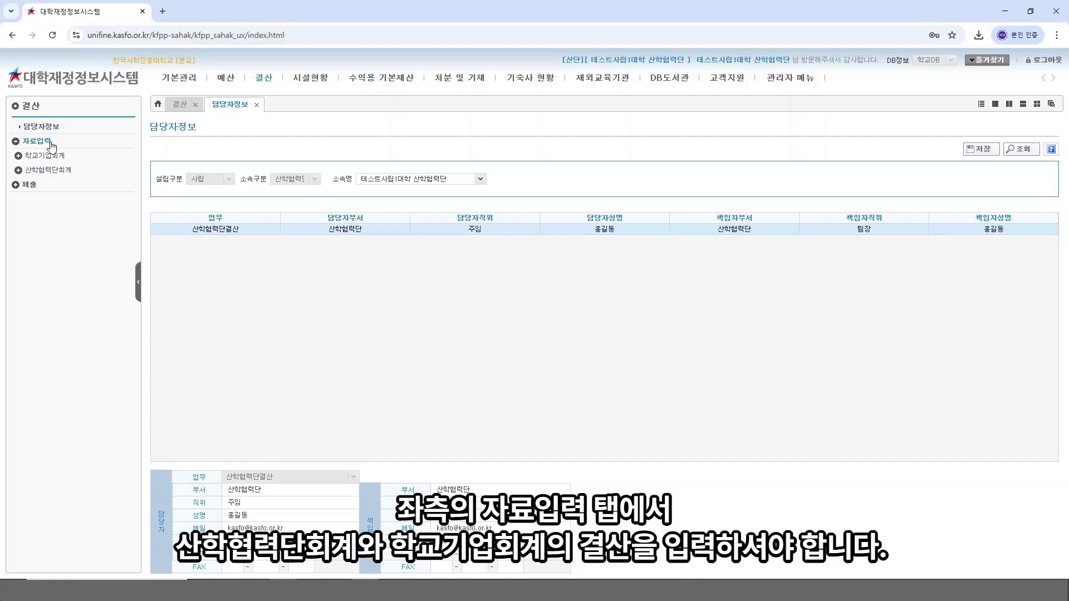
left_click(25, 157)
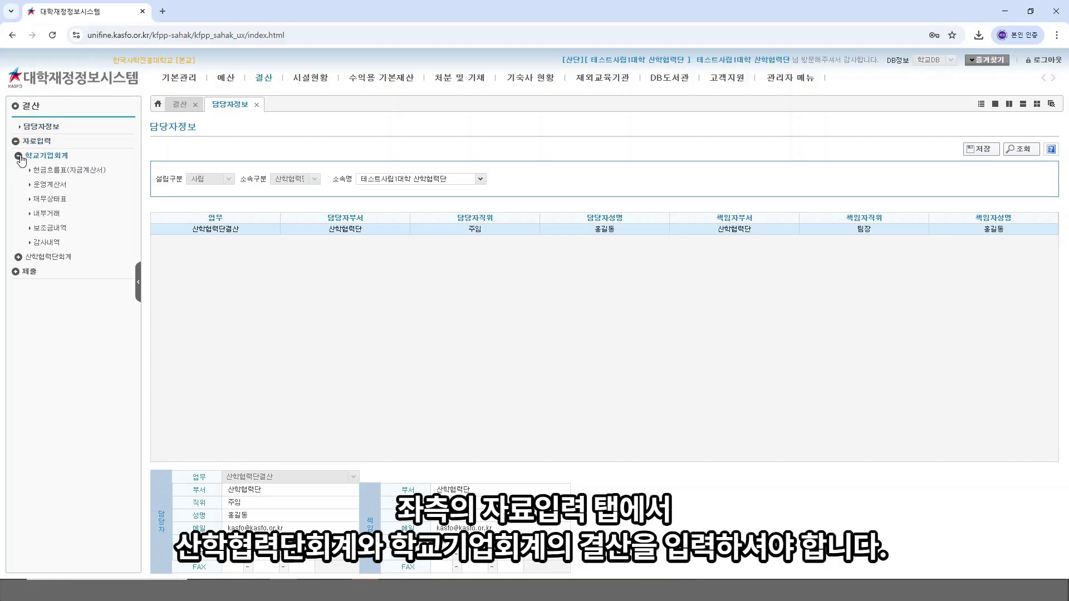
left_click(17, 257)
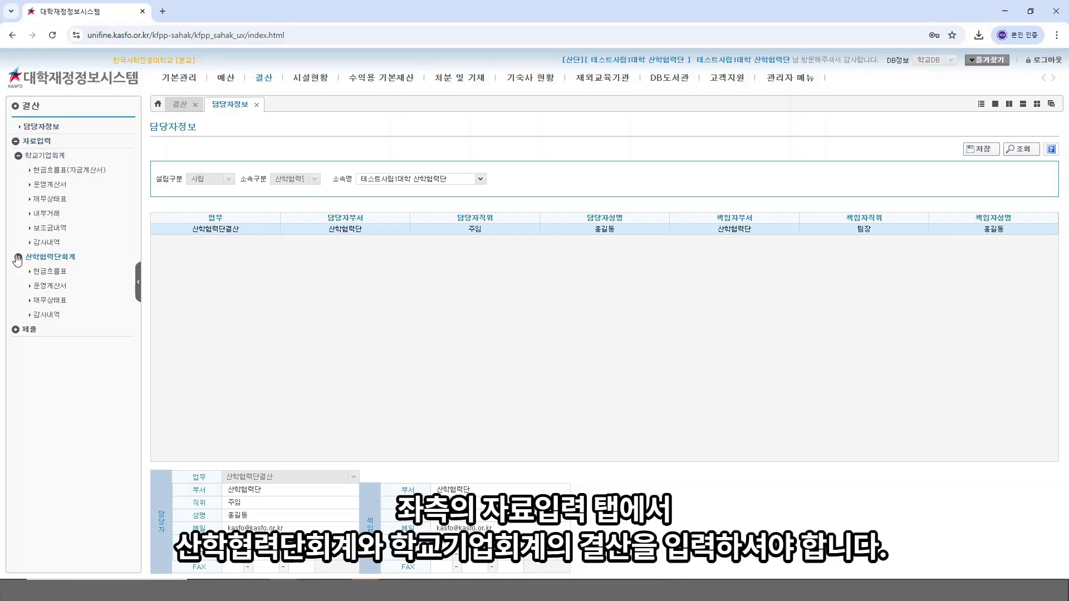
left_click(52, 271)
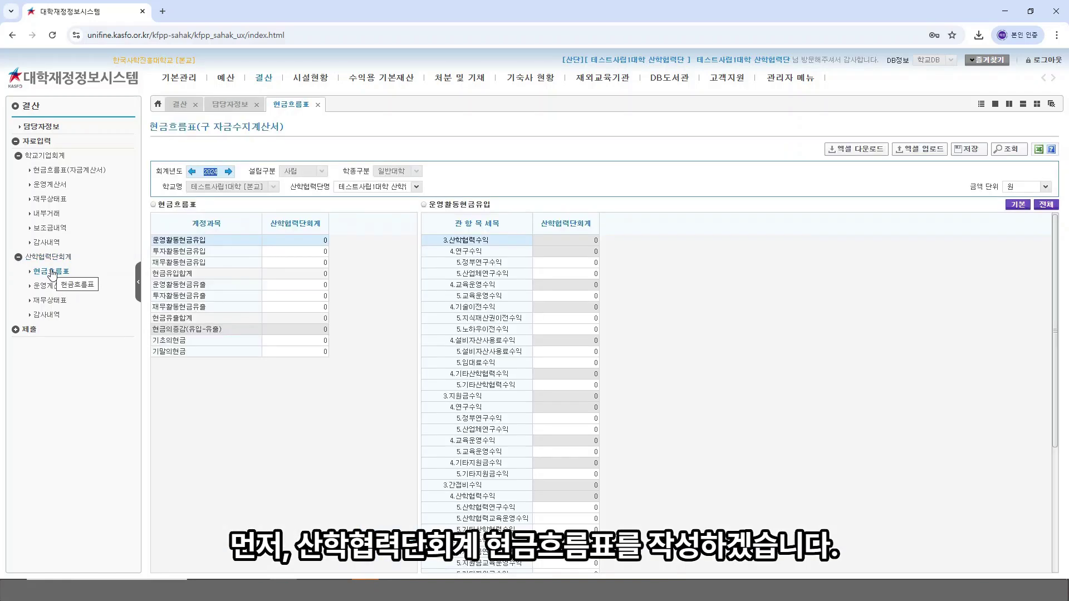
left_click(775, 316)
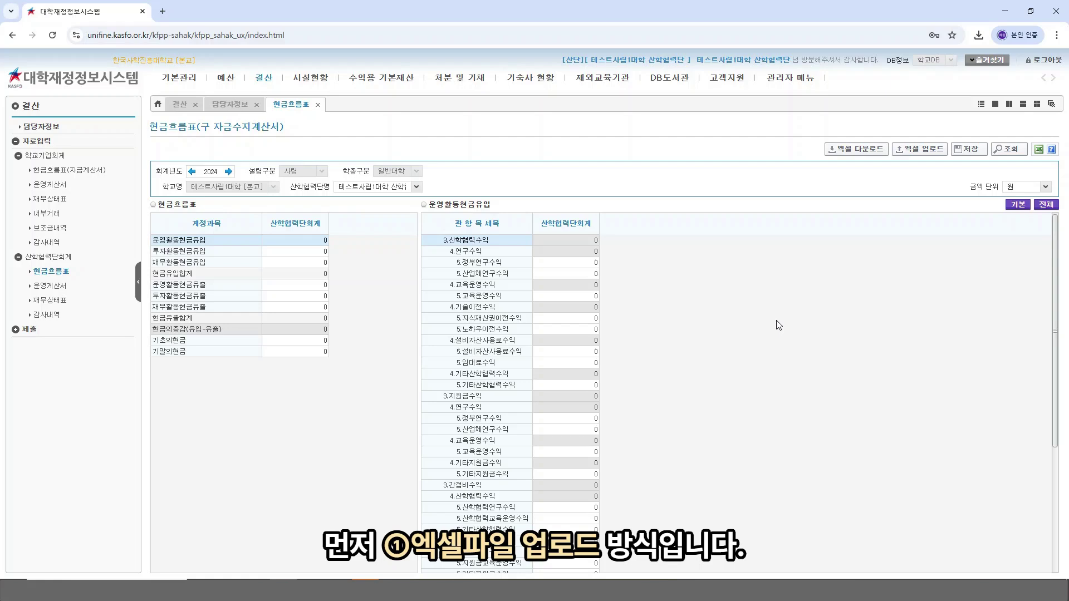
Step: Download the 현금흐름표 Excel template and open the xlsx from Chrome's downloads
left_click(867, 149)
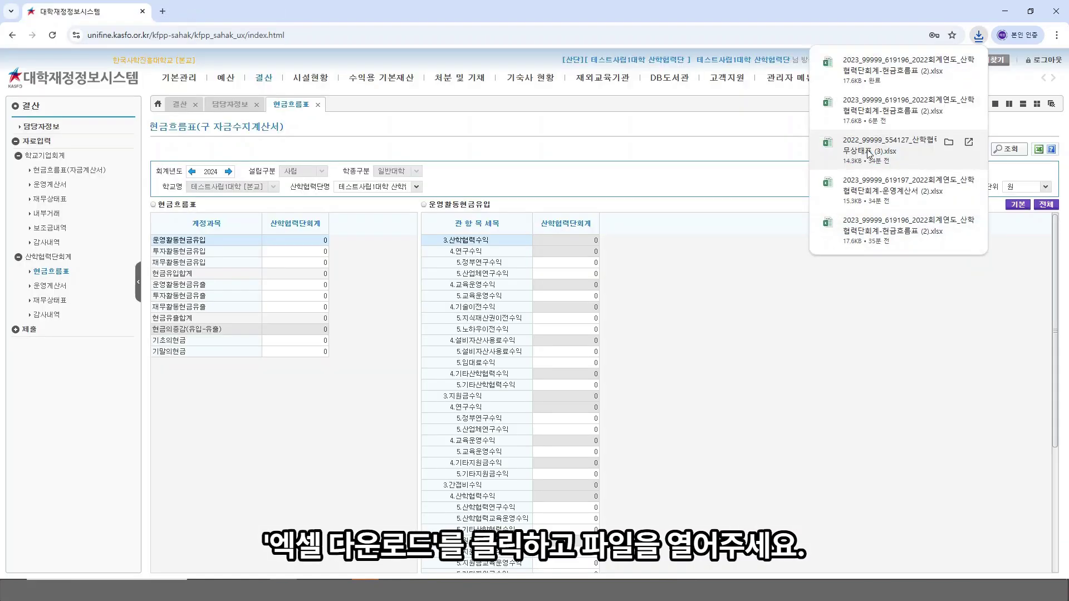
left_click(904, 74)
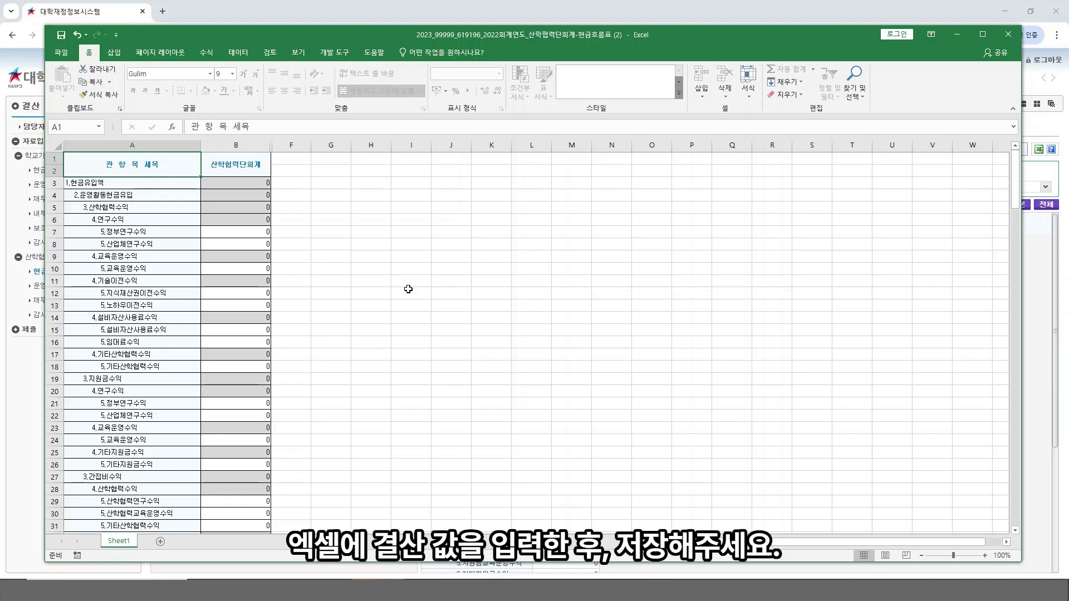
Step: Enter 100 in B7 (정부연구수익) and B89 (인건비), then save and close the workbook
left_click(259, 230)
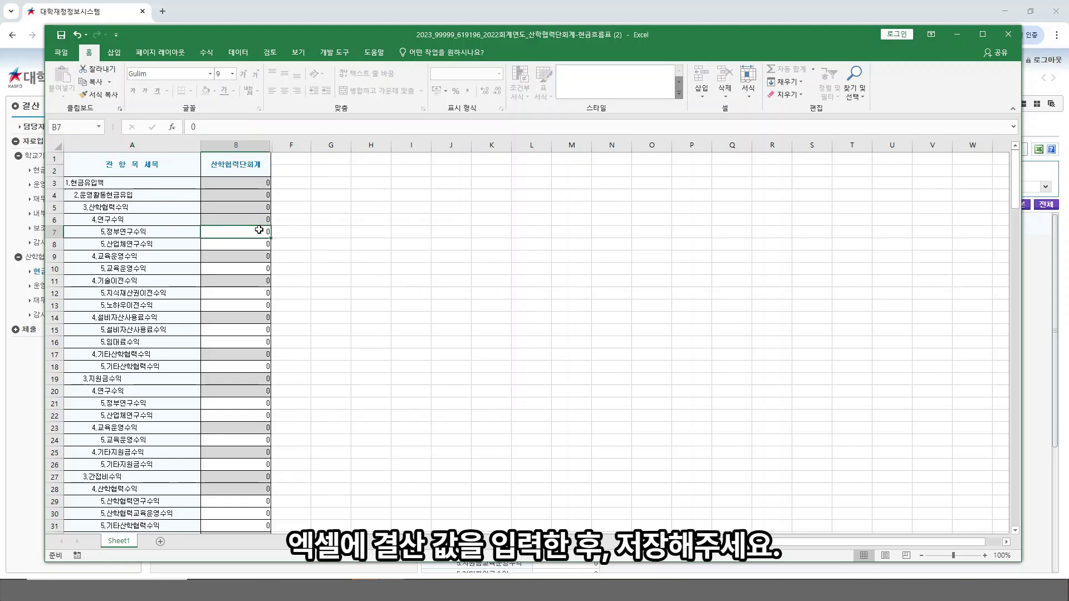
type("100")
left_click(330, 228)
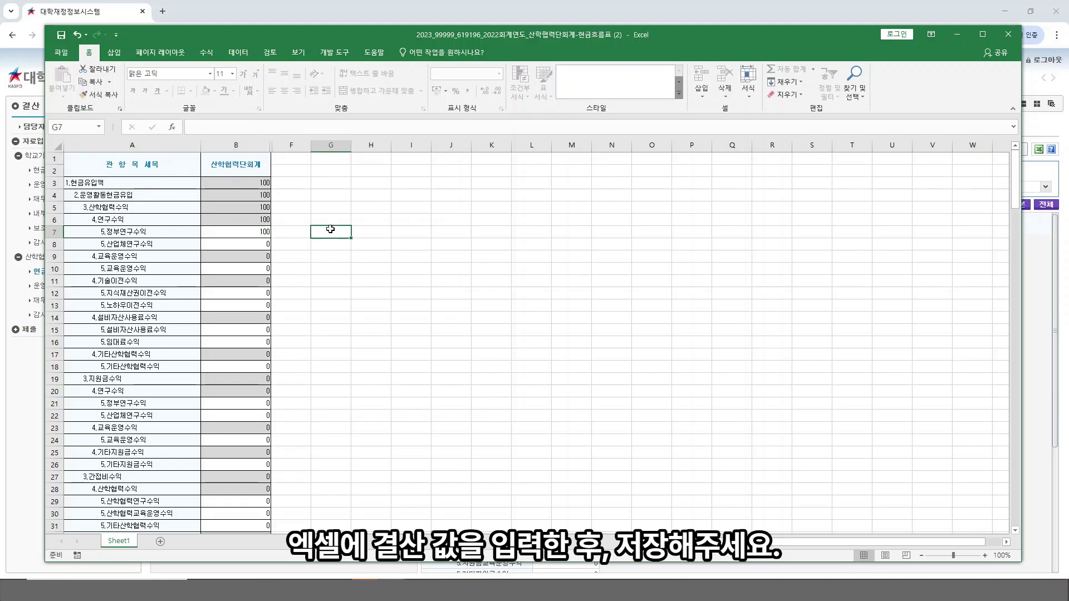
scroll(363, 247, "down", 9)
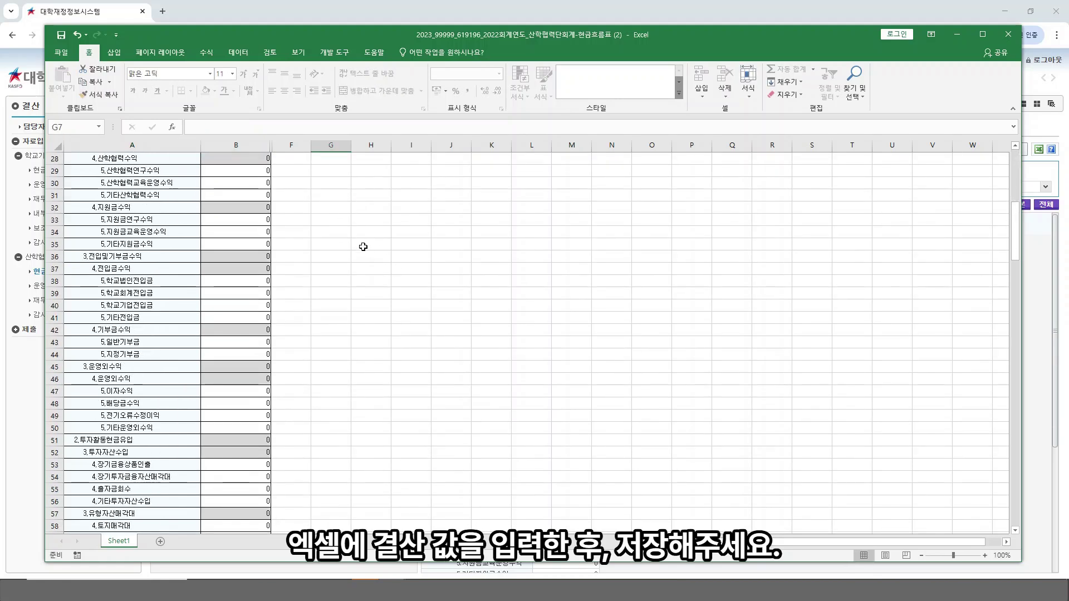
scroll(363, 247, "down", 3)
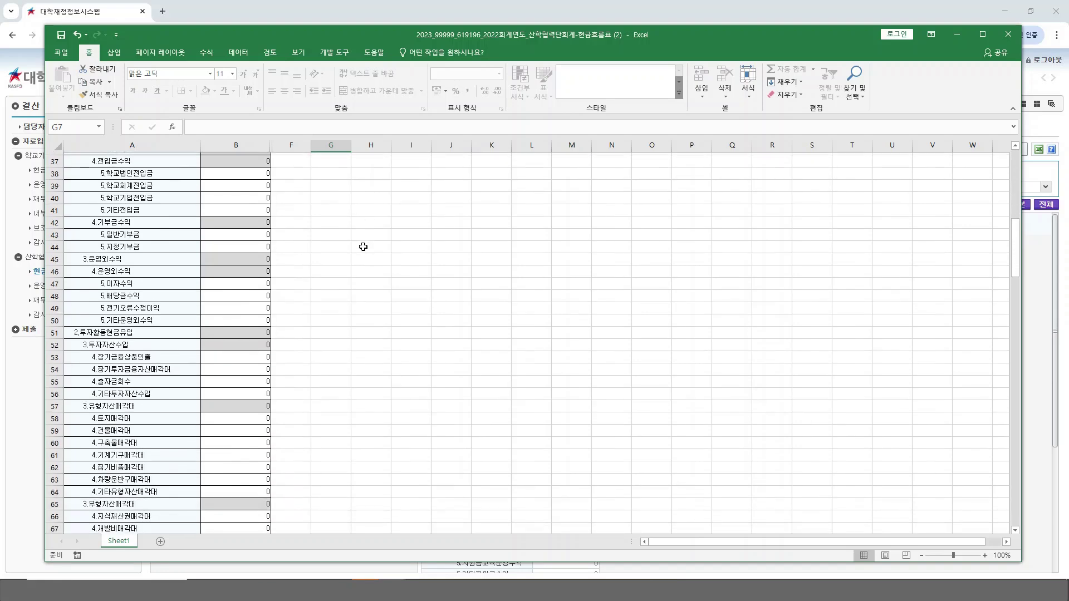
scroll(363, 246, "down", 6)
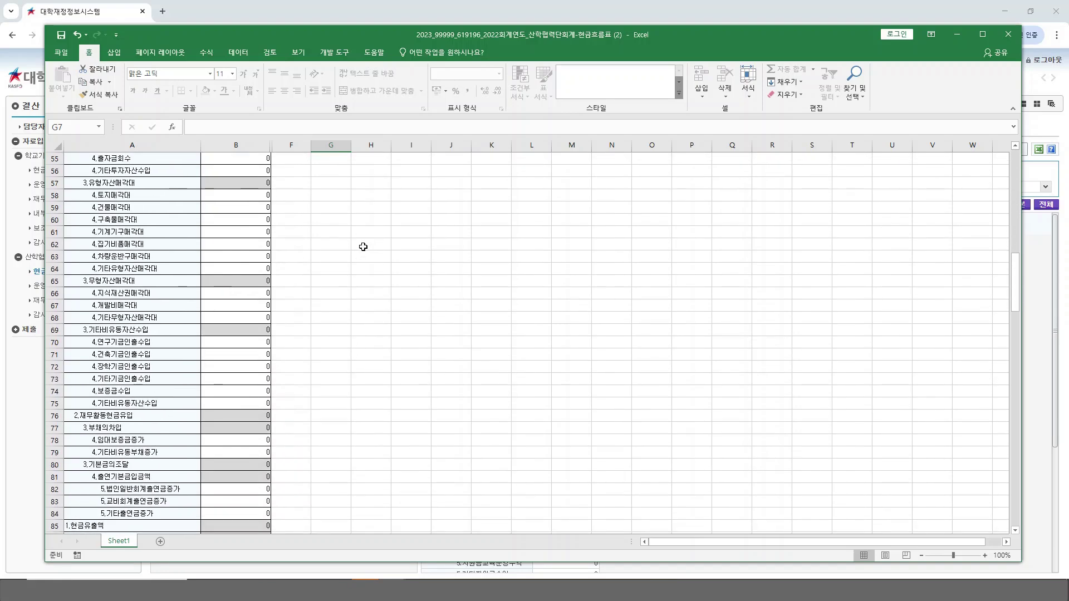
scroll(363, 247, "down", 7)
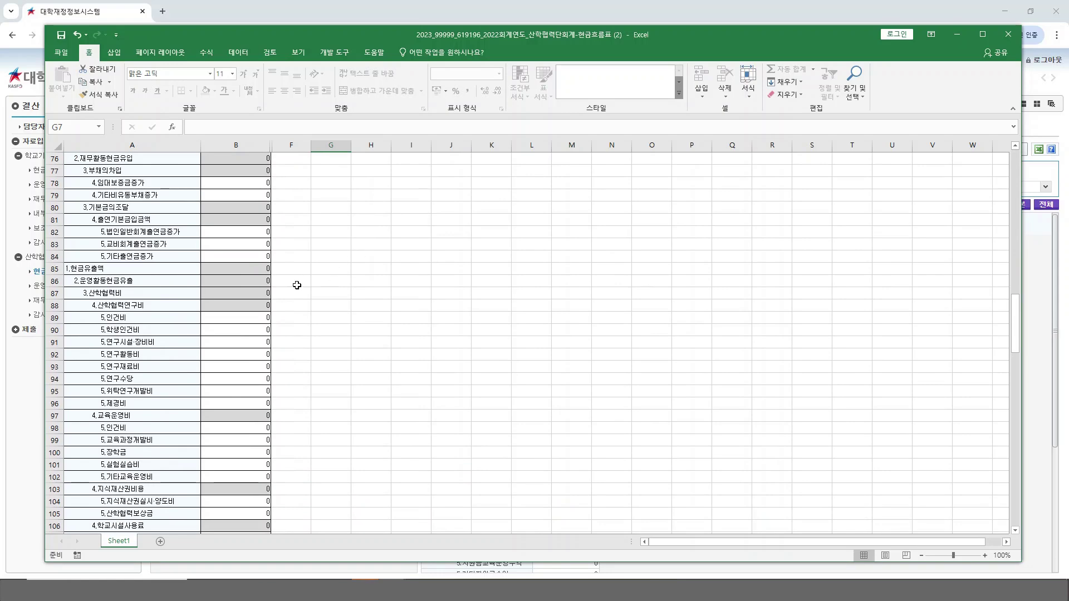
left_click(254, 317)
type("100")
left_click(402, 309)
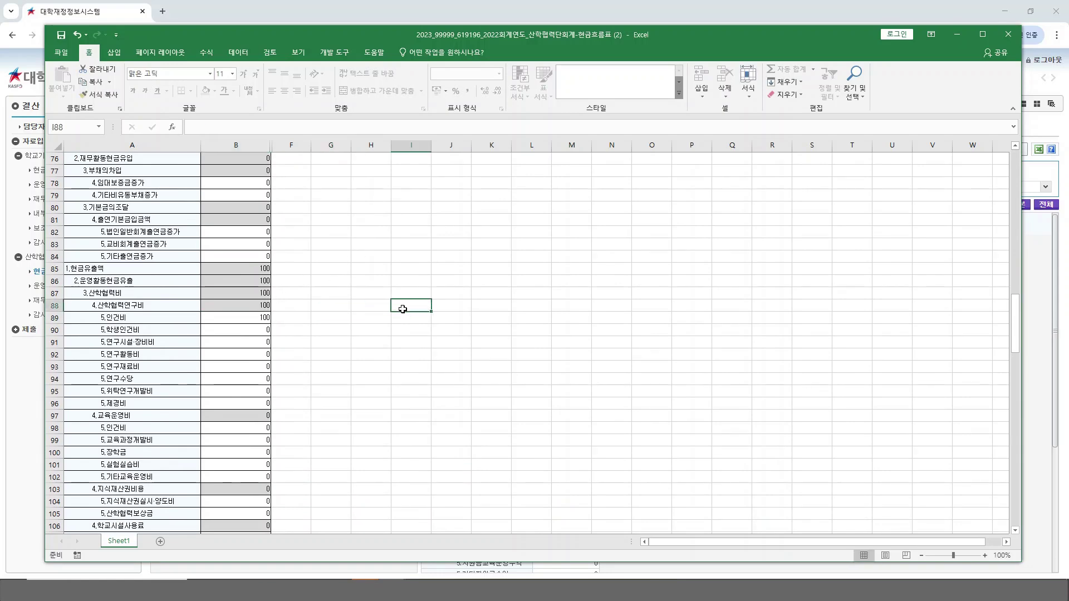
scroll(403, 309, "down", 12)
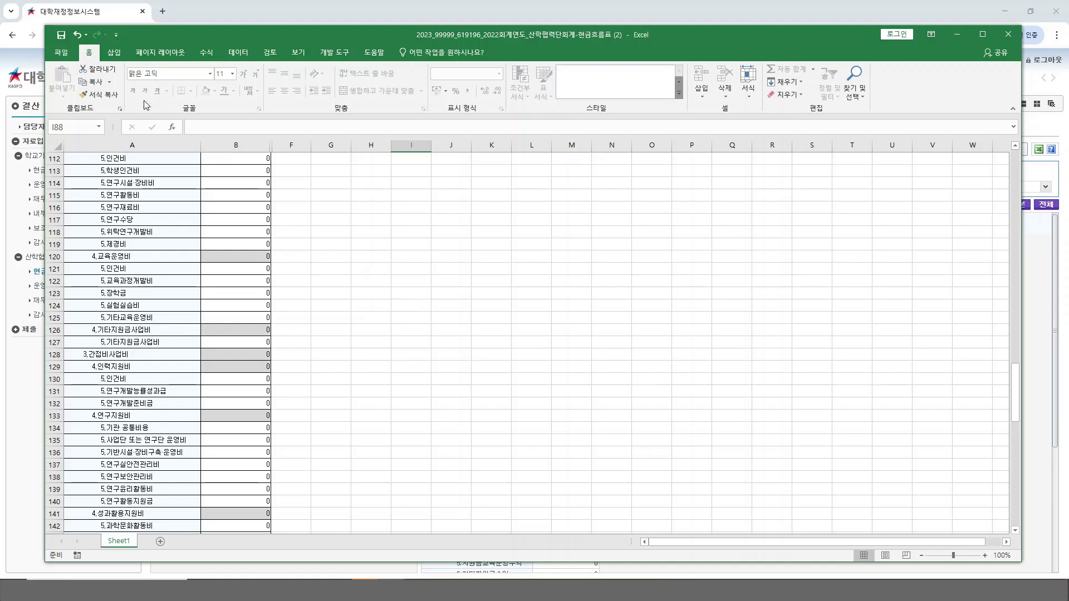
left_click(58, 37)
left_click(1009, 34)
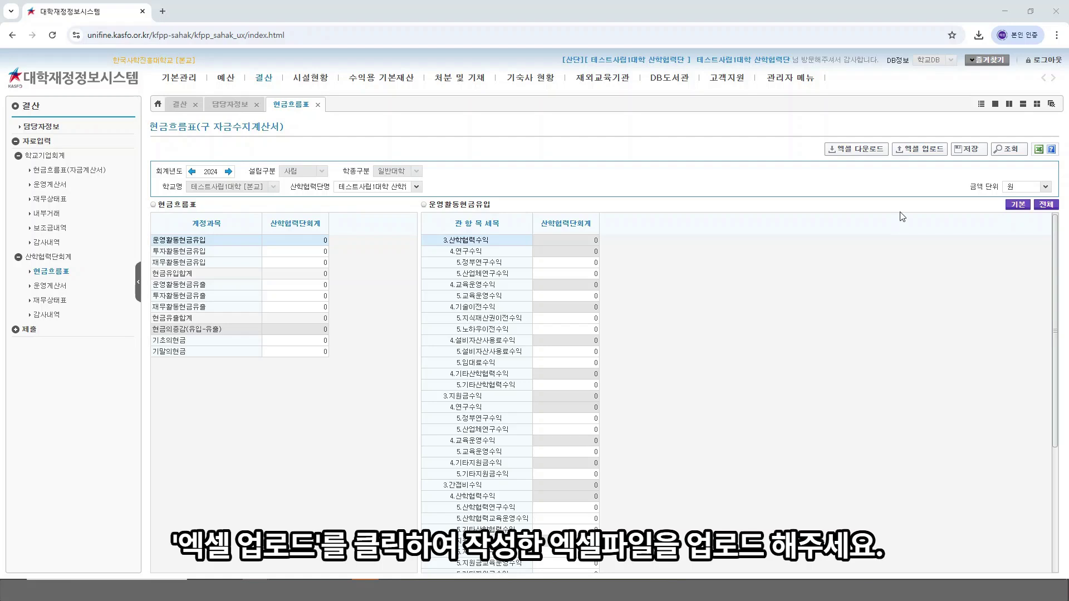
Step: Upload the edited cash-flow xlsx through 엑셀 업로드 and acknowledge the save message
left_click(919, 151)
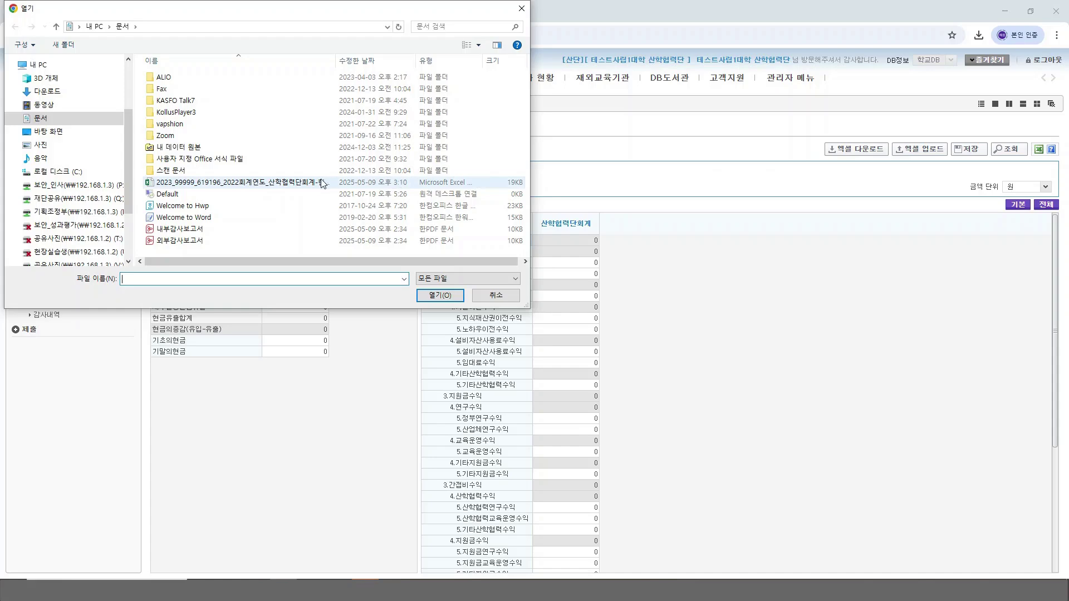
left_click(308, 184)
double_click(308, 184)
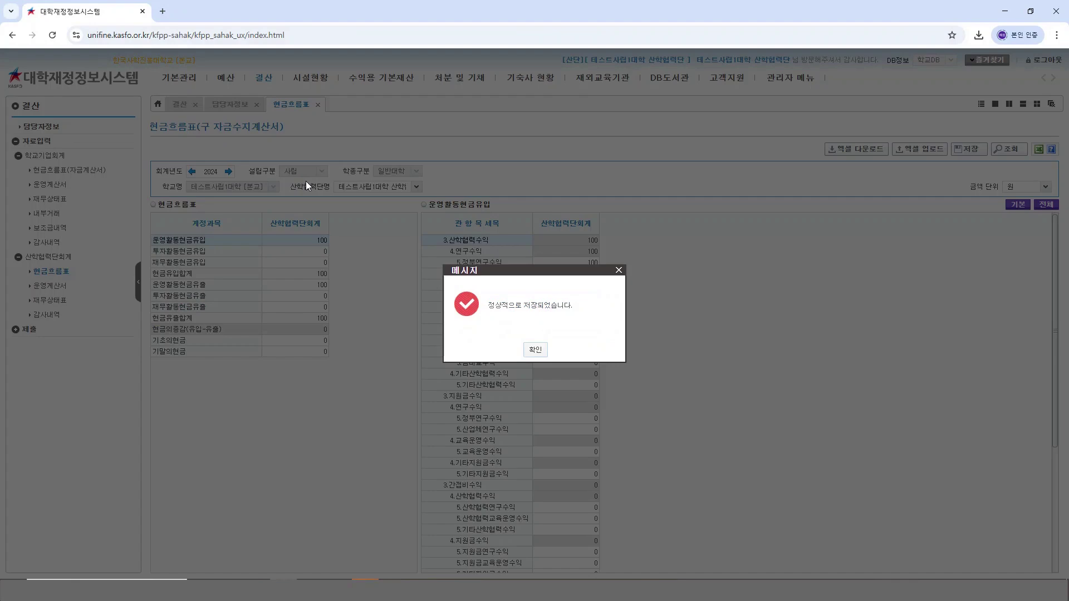
left_click(535, 350)
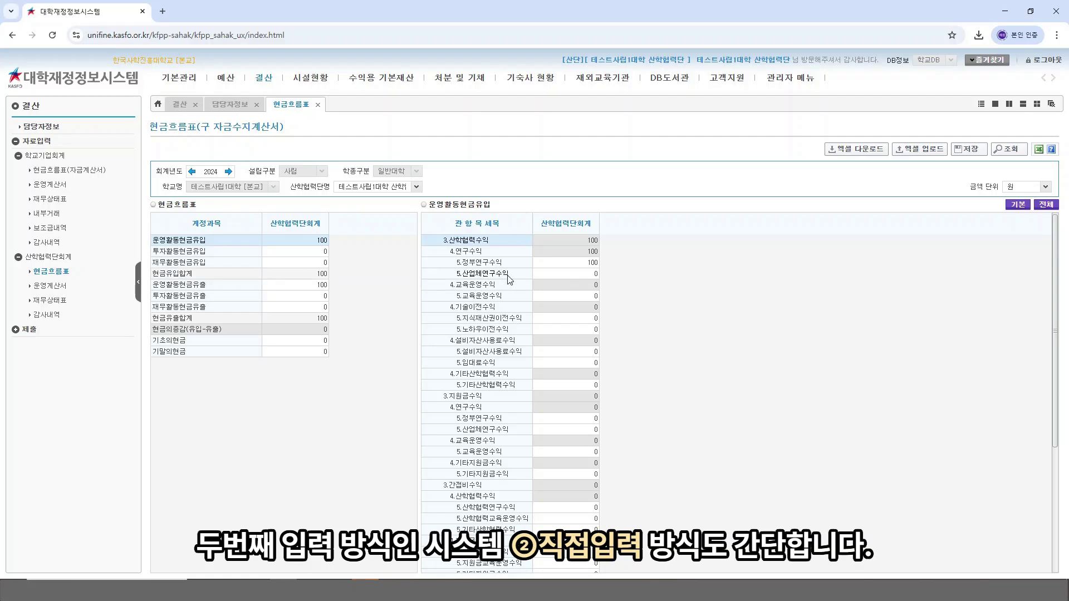
Step: Enter 100 for 5.학교회계전입금 in the right grid, bringing 운영활동현금유입 to 200
scroll(508, 278, "down", 3)
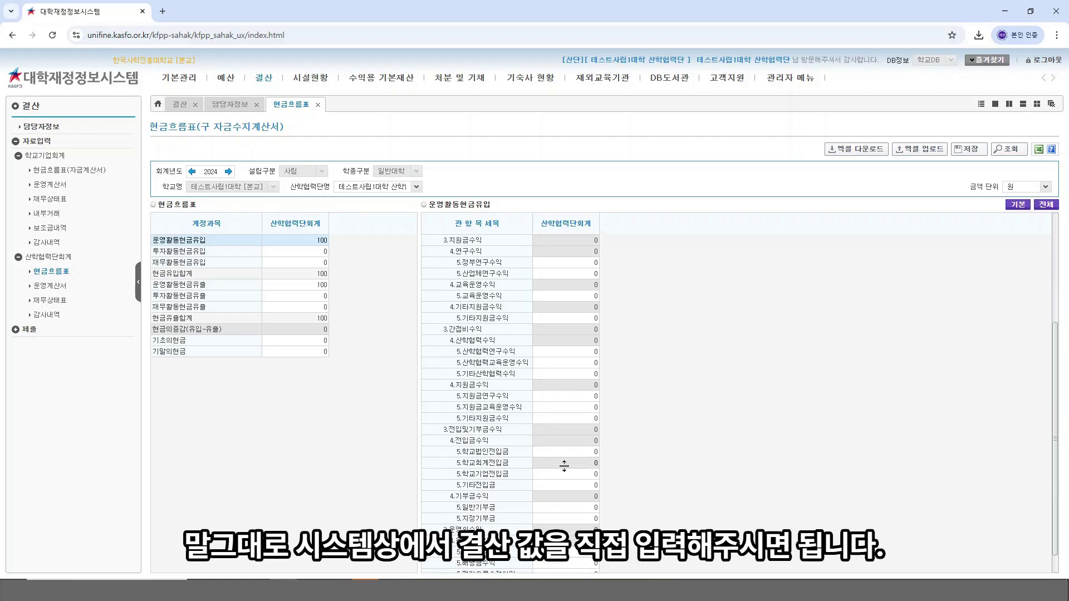
left_click(563, 463)
type("100")
key("Return")
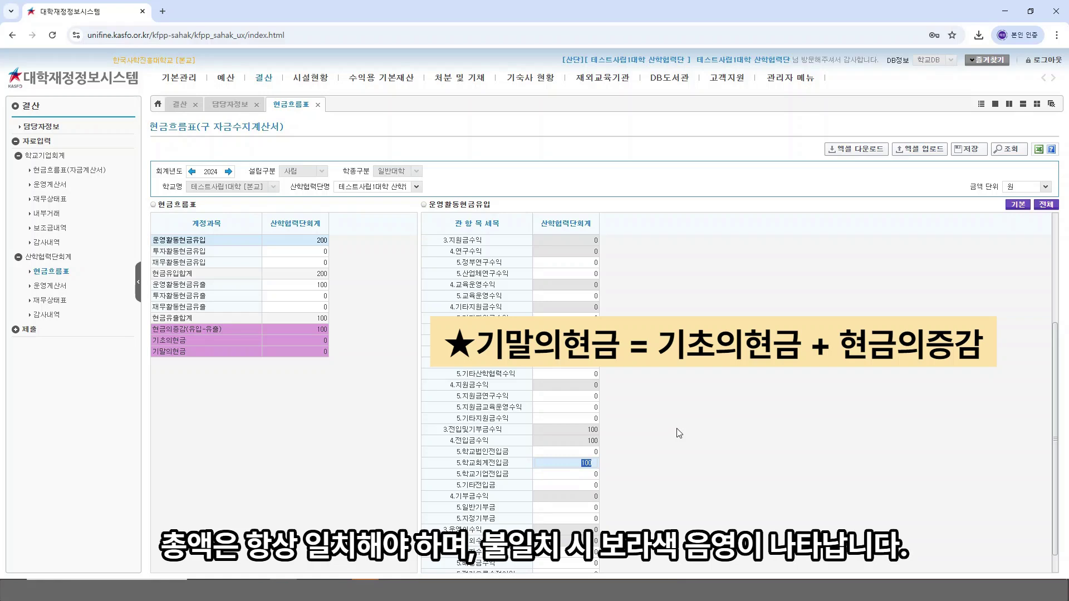
left_click(660, 408)
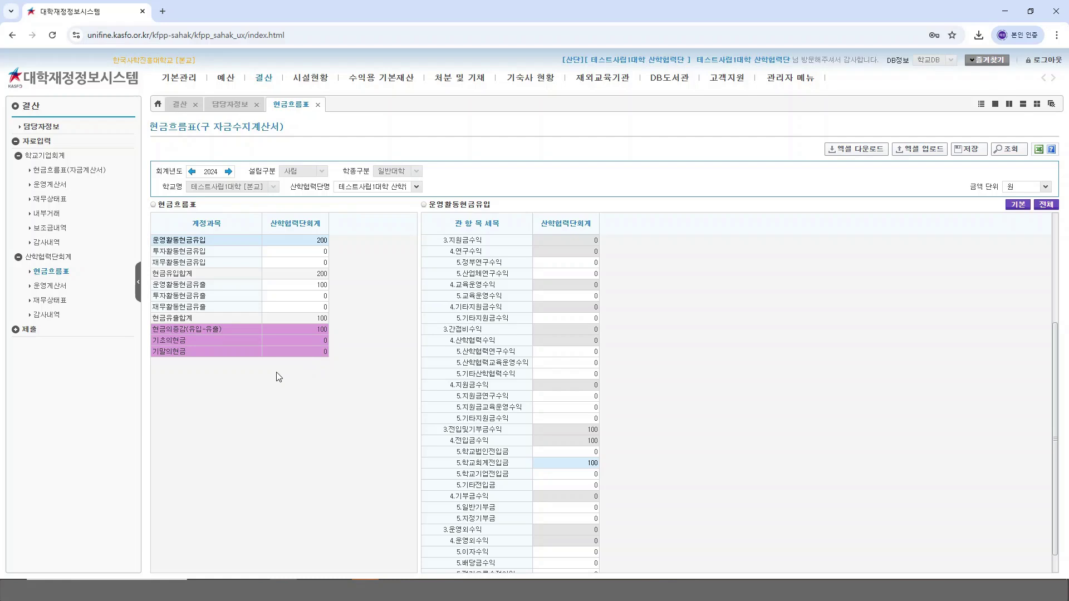
Step: Select 기말의현금 and accept the prompt to save the changed data
left_click(318, 351)
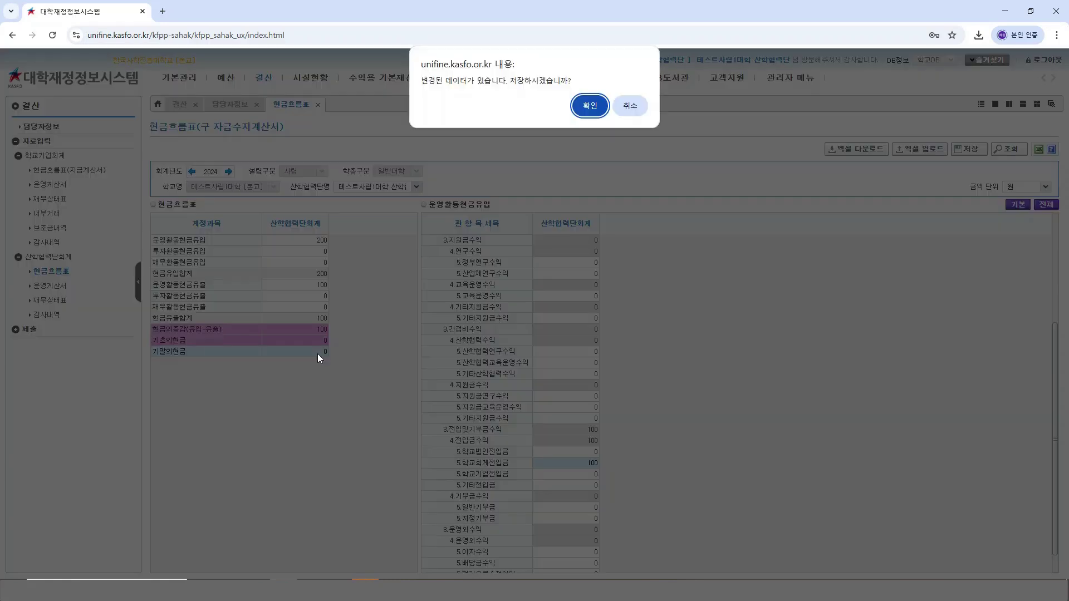
left_click(579, 111)
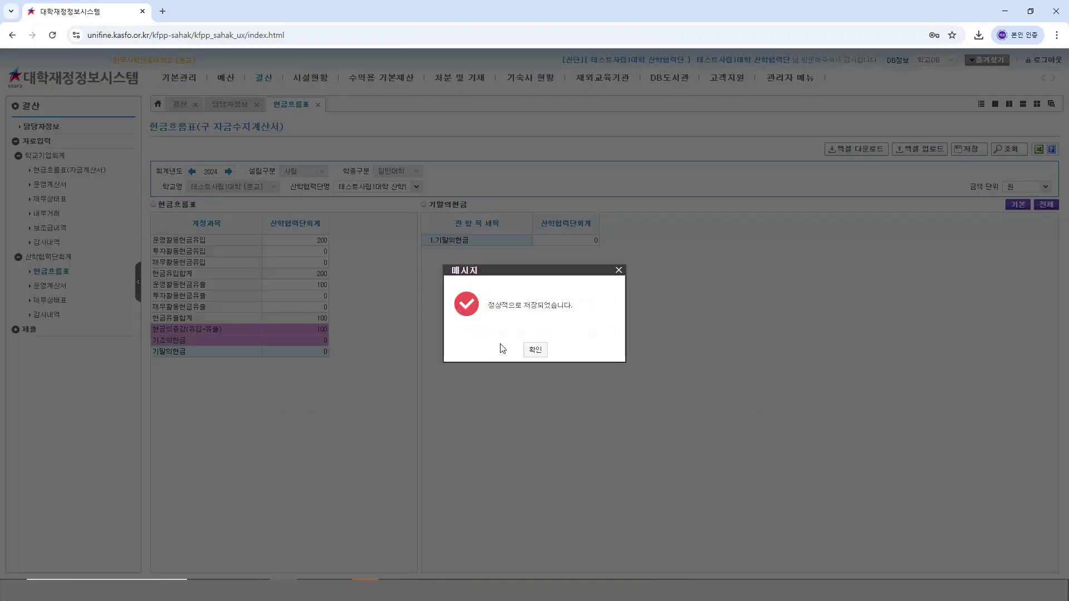
left_click(536, 348)
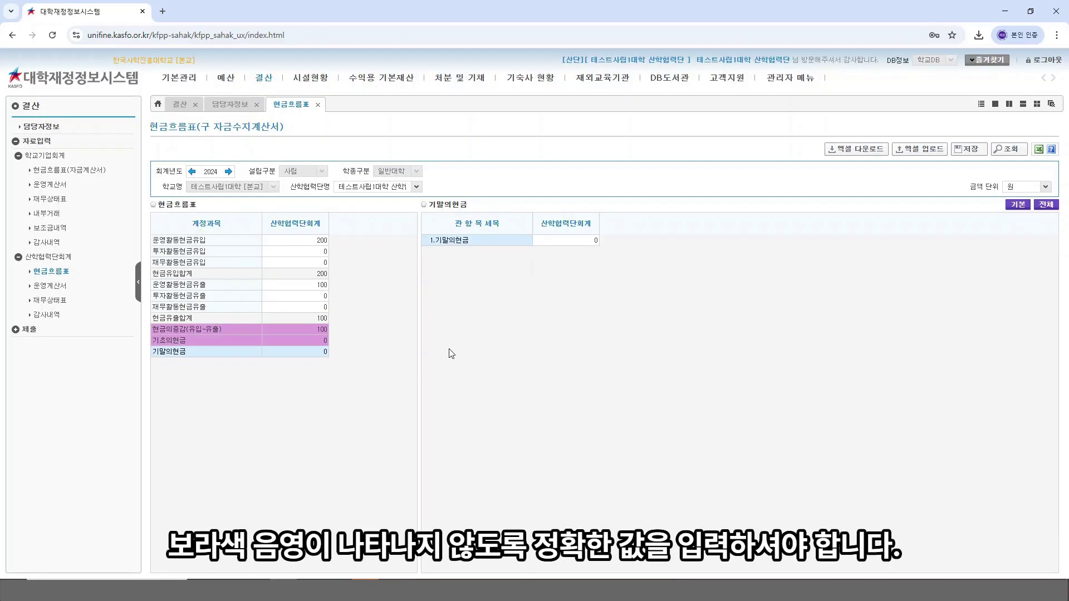
Step: Enter 100 as 기말의현금, save the cash flow statement, then go to 운영계산서
left_click(565, 240)
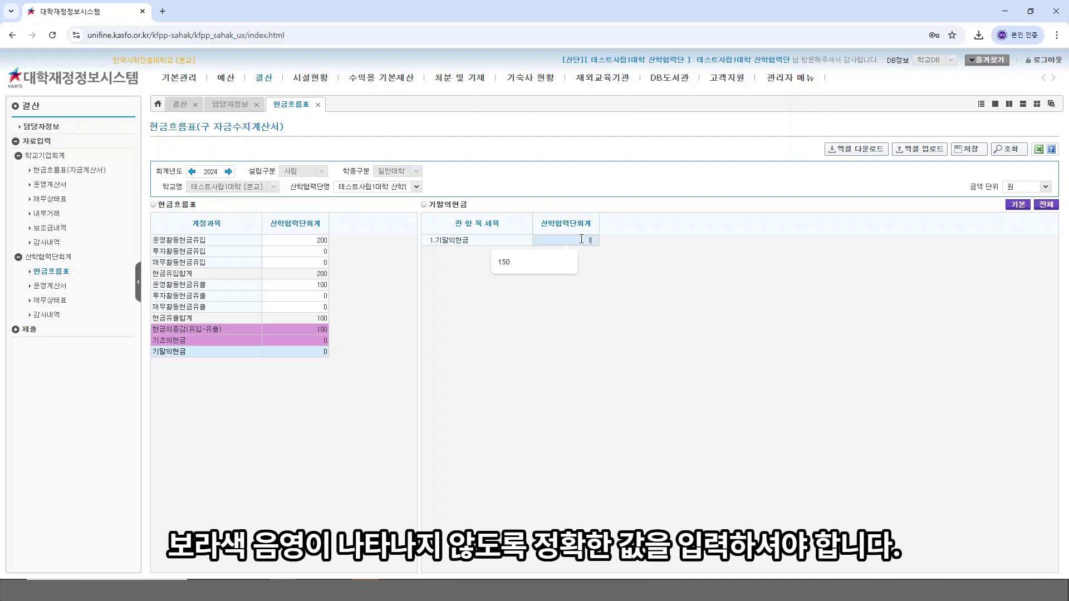
left_click(523, 261)
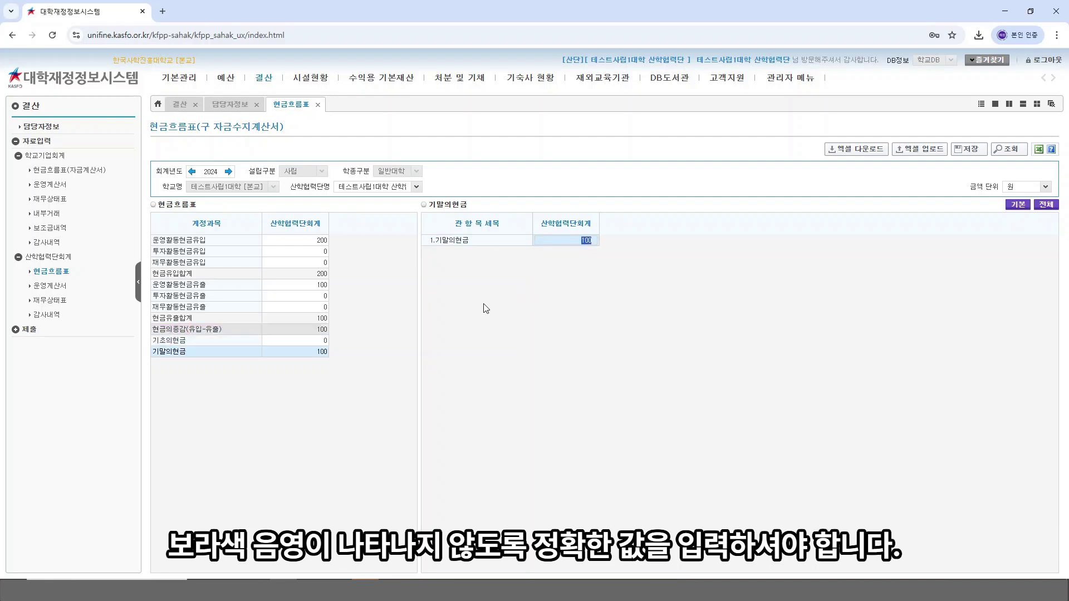
left_click(379, 319)
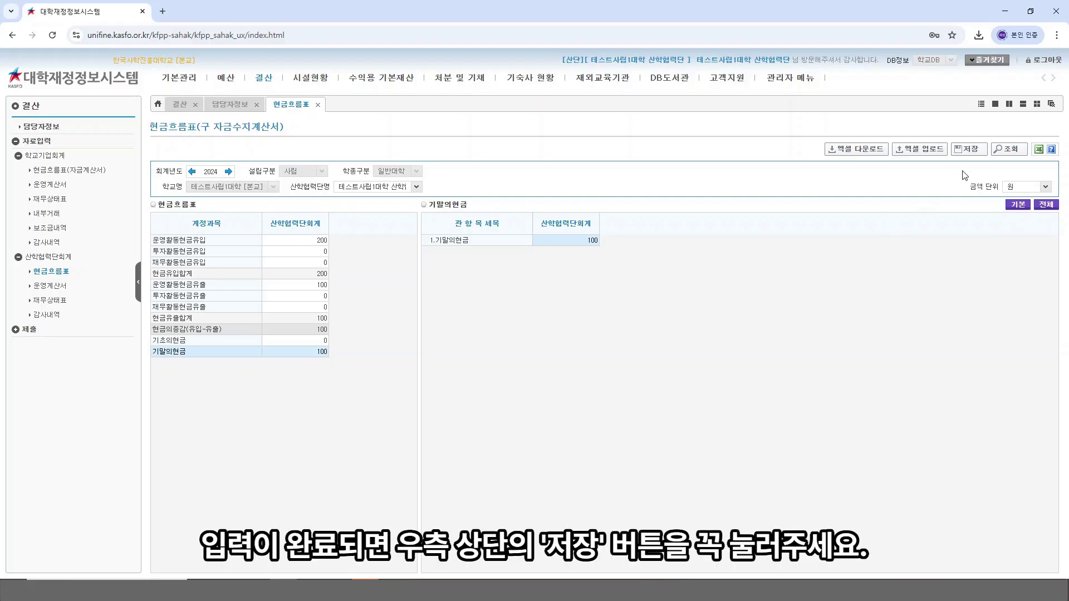
left_click(971, 149)
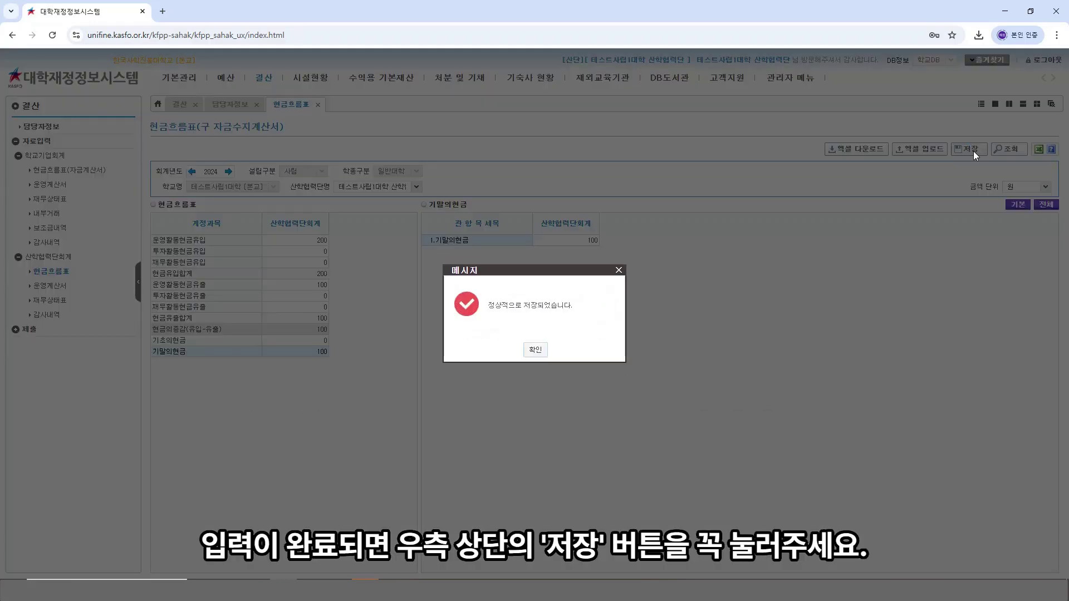
left_click(536, 349)
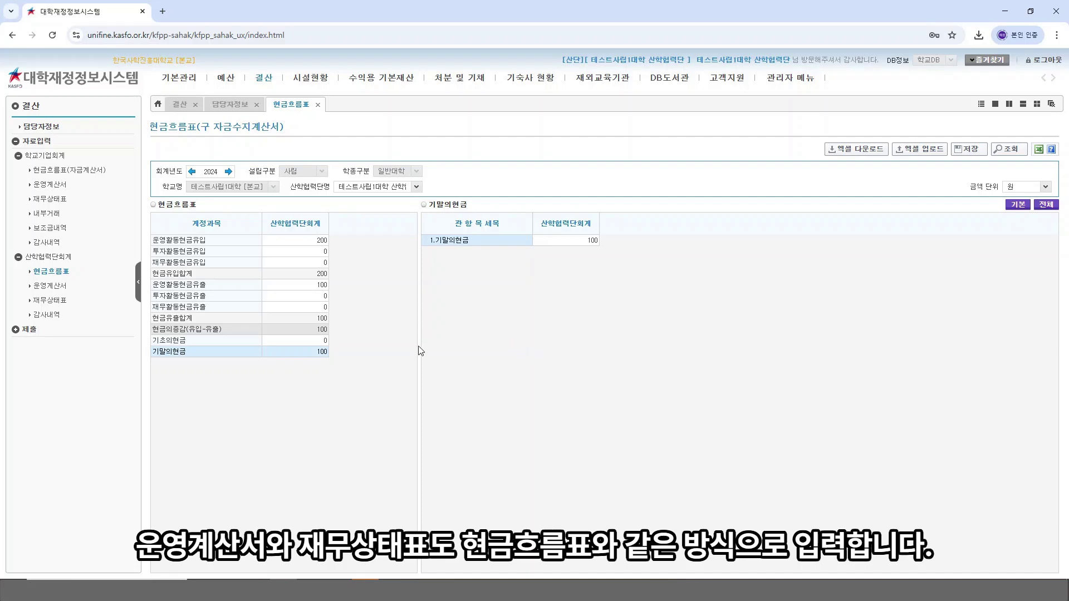
left_click(68, 290)
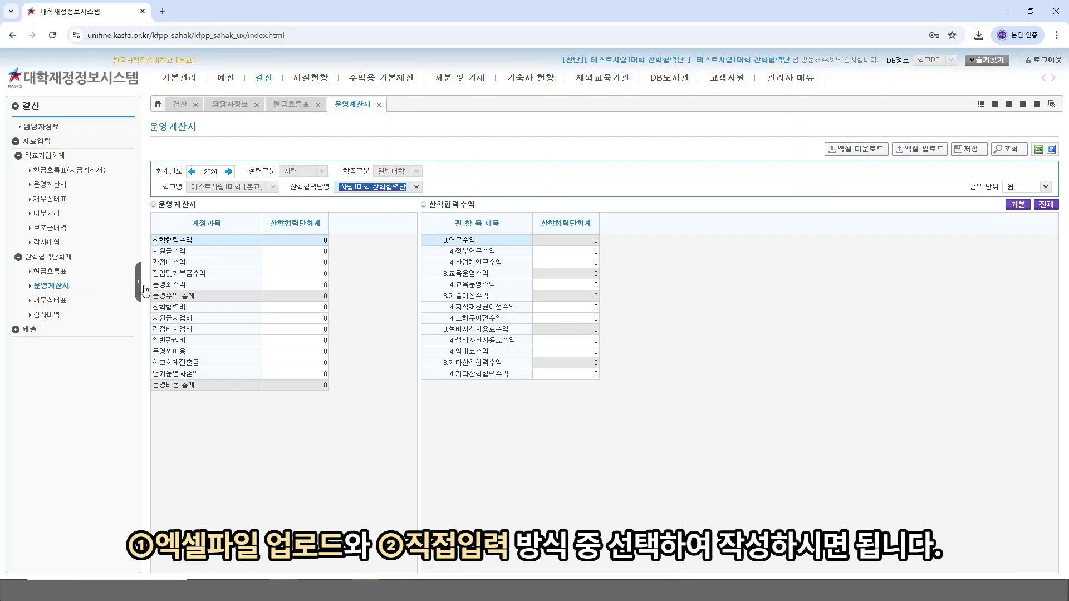
Step: Download the 산학협력단회계 운영계산서 Excel template and open it in Excel
left_click(723, 324)
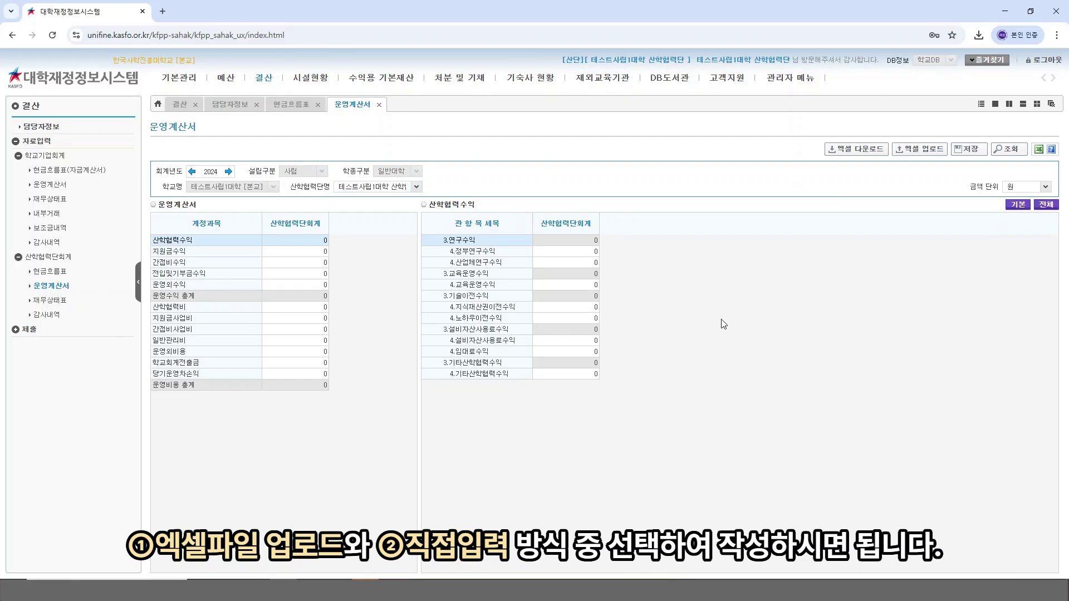
left_click(862, 158)
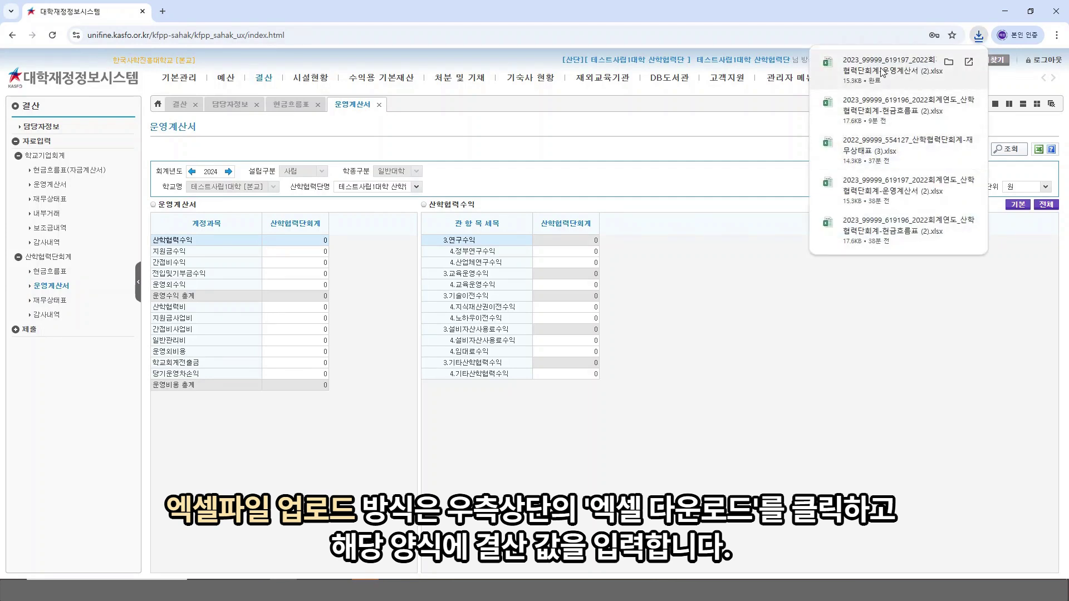
left_click(881, 72)
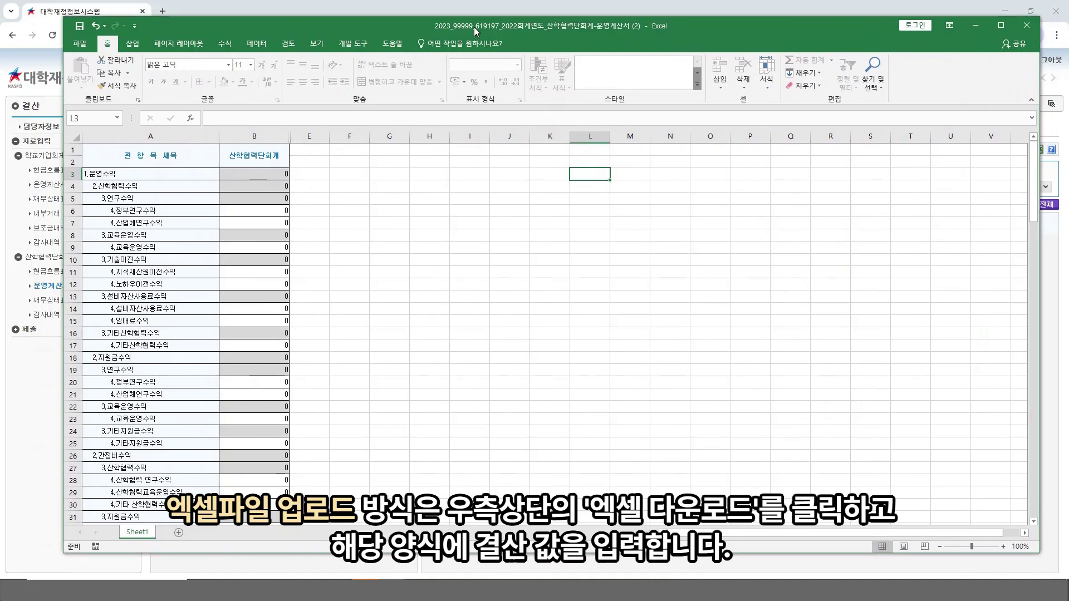
Step: In the 운영계산서 workbook, enter 100 for 정부연구수익 (B6) and 인건비 (B62)
left_click(454, 248)
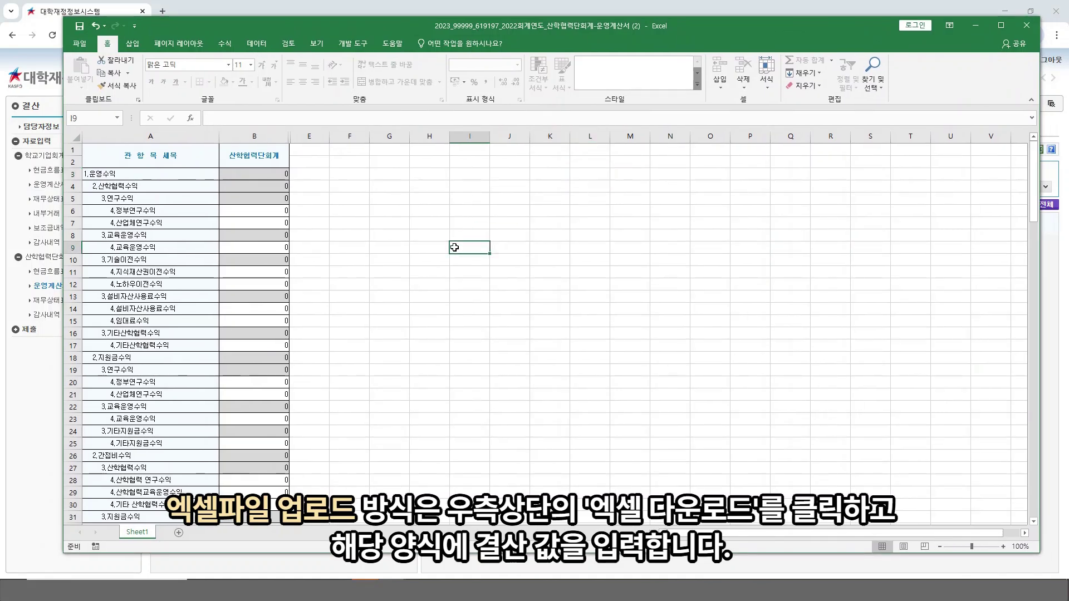
left_click(248, 215)
type("100")
left_click(388, 263)
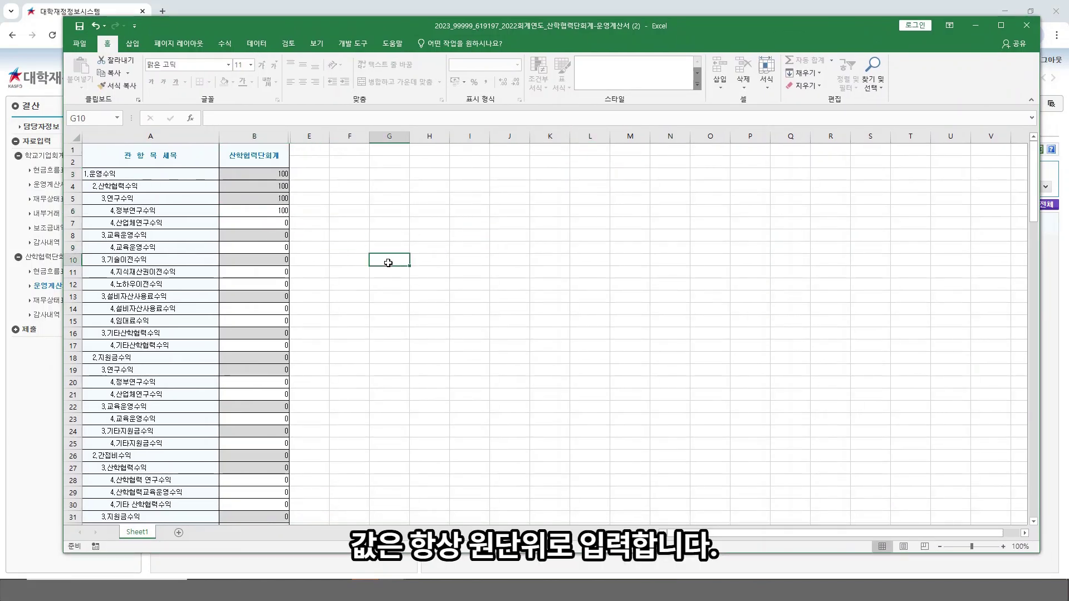
scroll(388, 263, "down", 11)
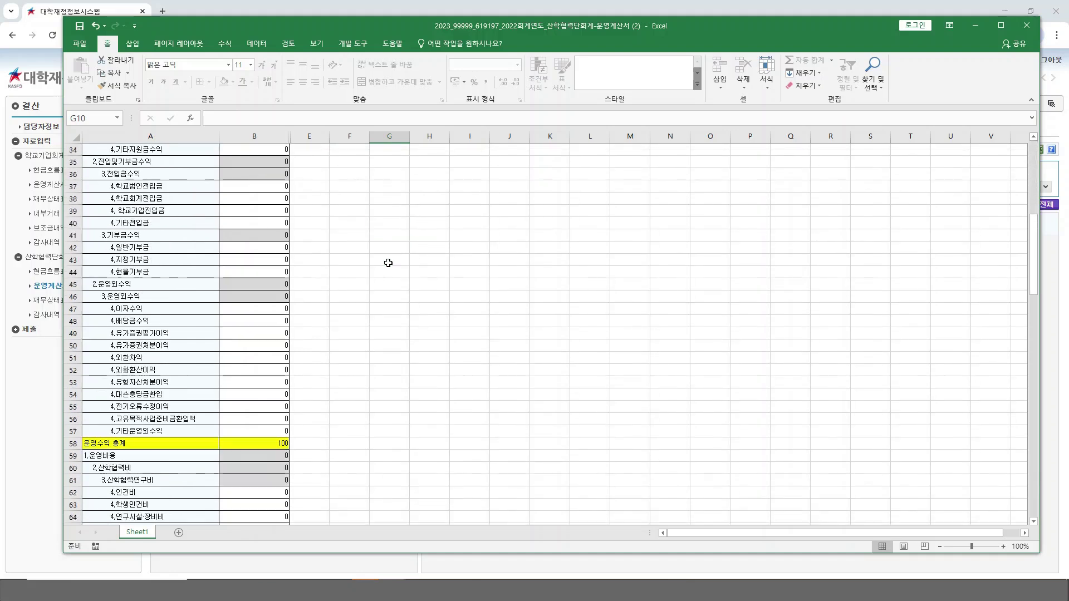
scroll(388, 263, "down", 6)
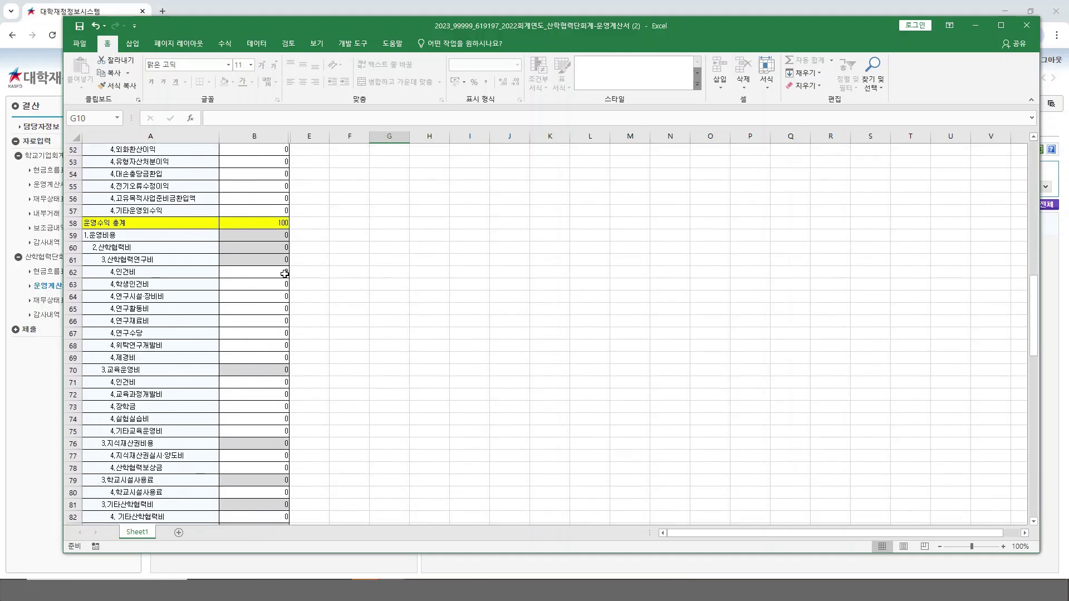
left_click(284, 273)
type("100")
left_click(391, 274)
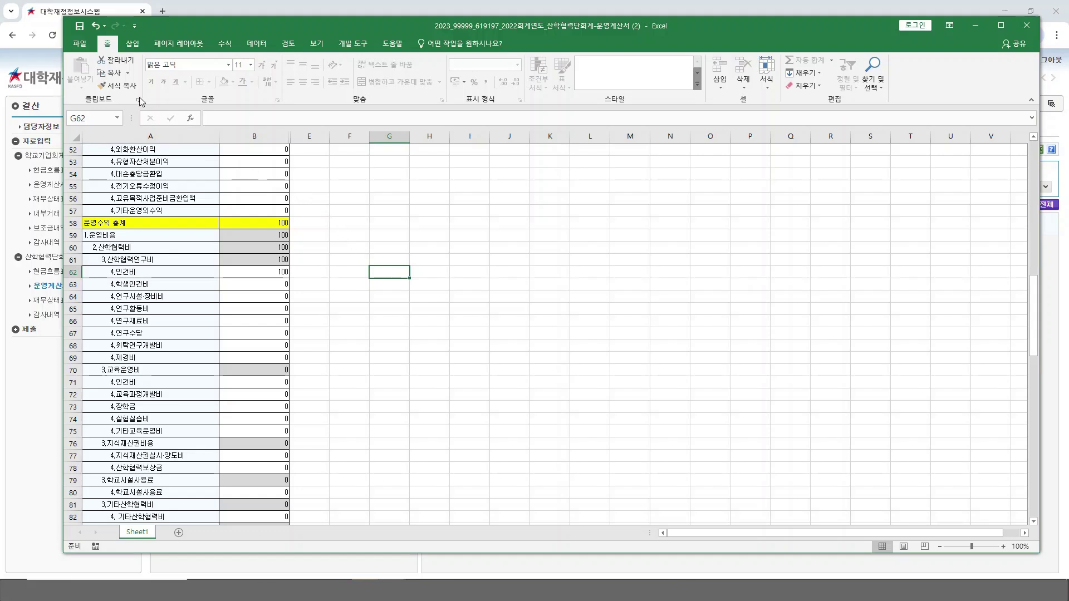
Step: Save the filled workbook and close Excel
left_click(79, 28)
scroll(550, 279, "down", 6)
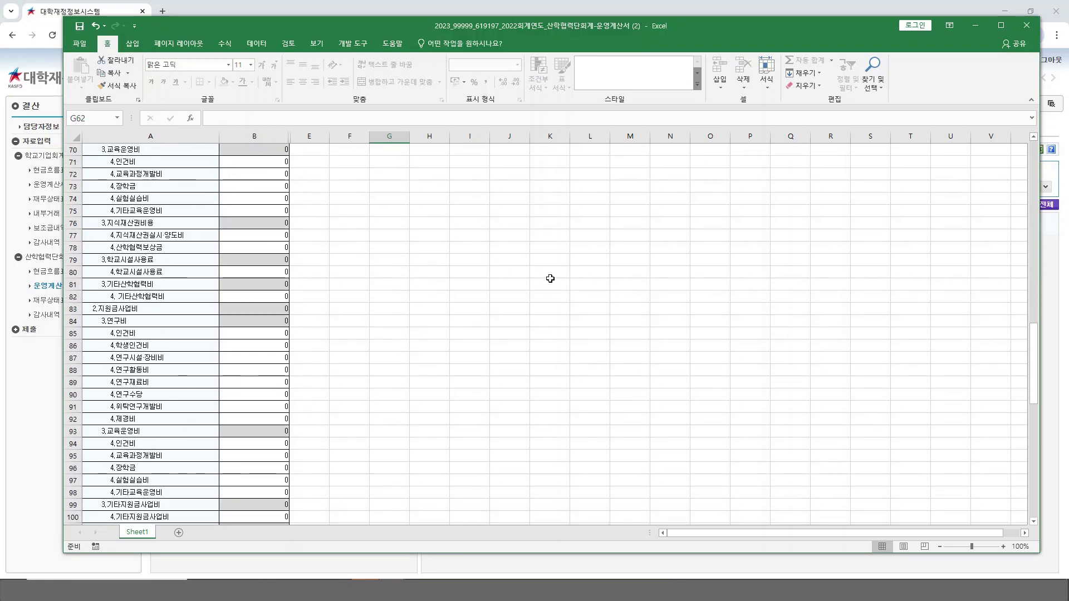
scroll(550, 279, "down", 16)
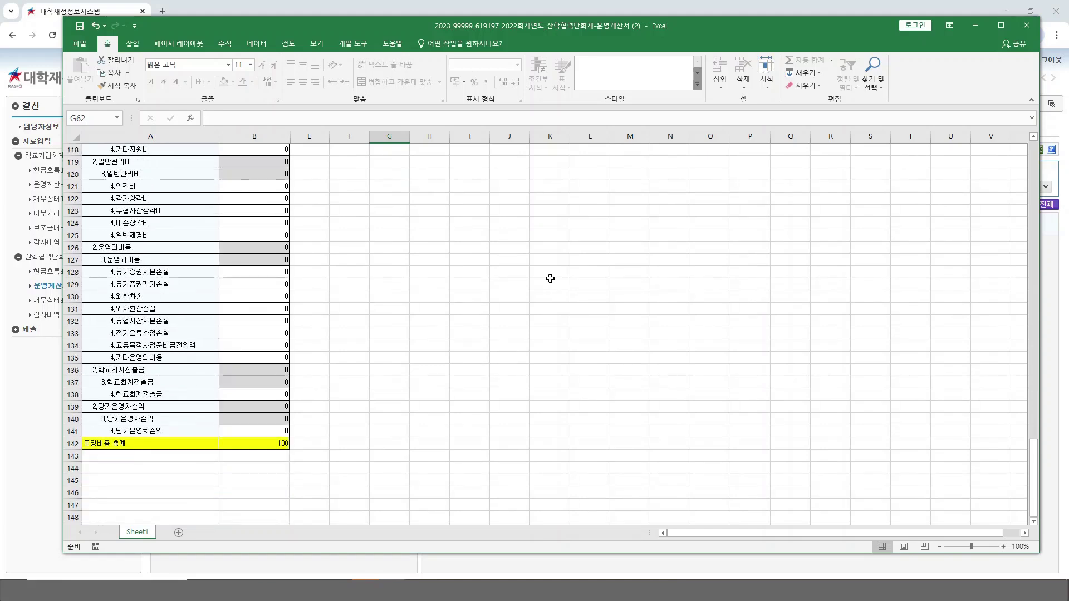
left_click(1027, 27)
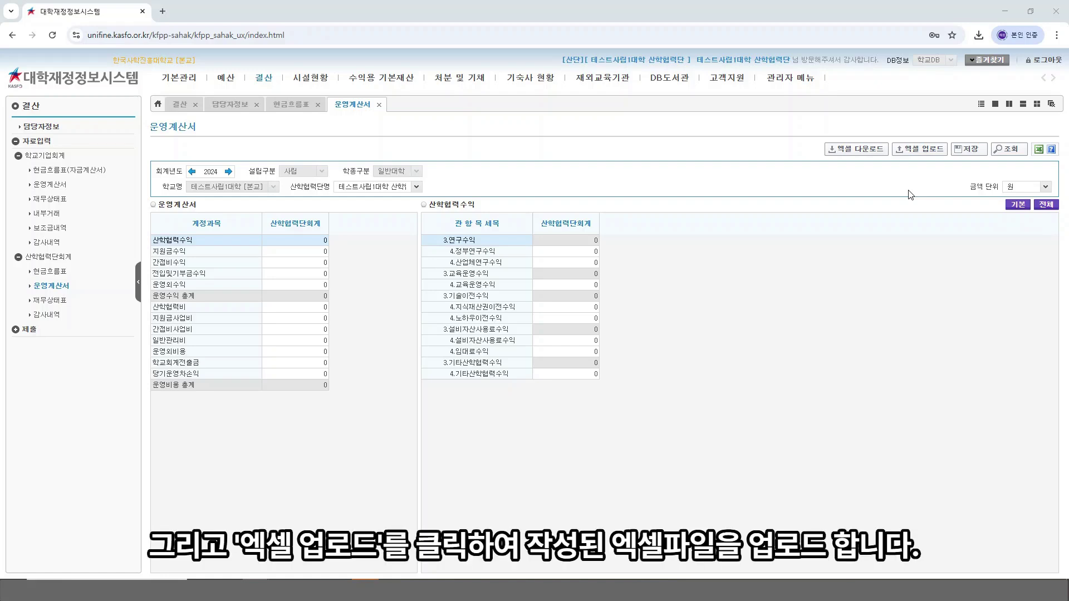
Step: Upload the filled 운영계산서 xlsx via 엑셀 업로드 and acknowledge the saved message
left_click(927, 151)
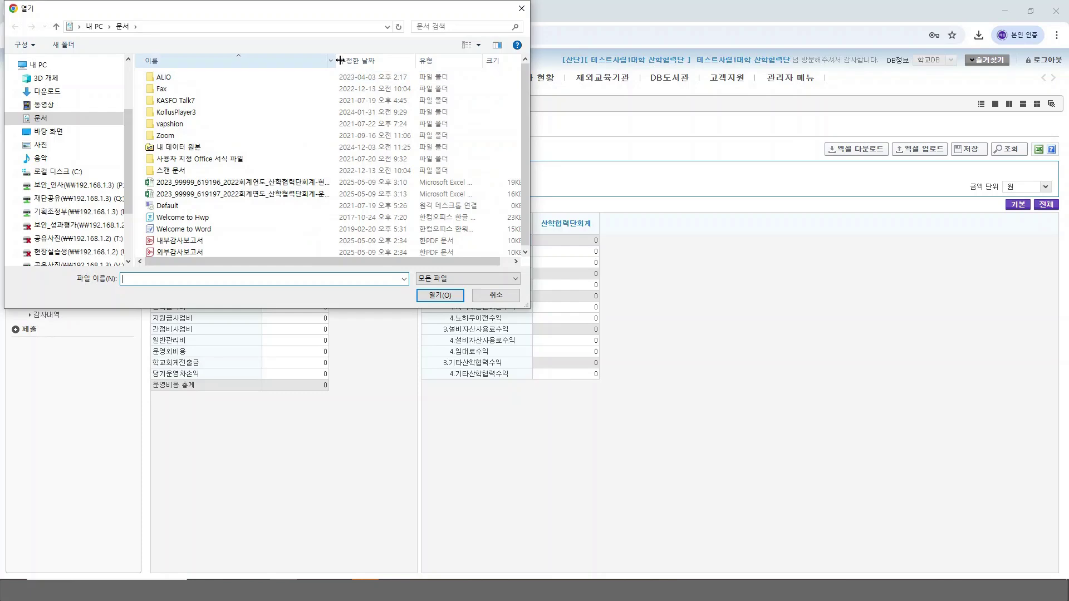
left_click_drag(336, 60, 413, 60)
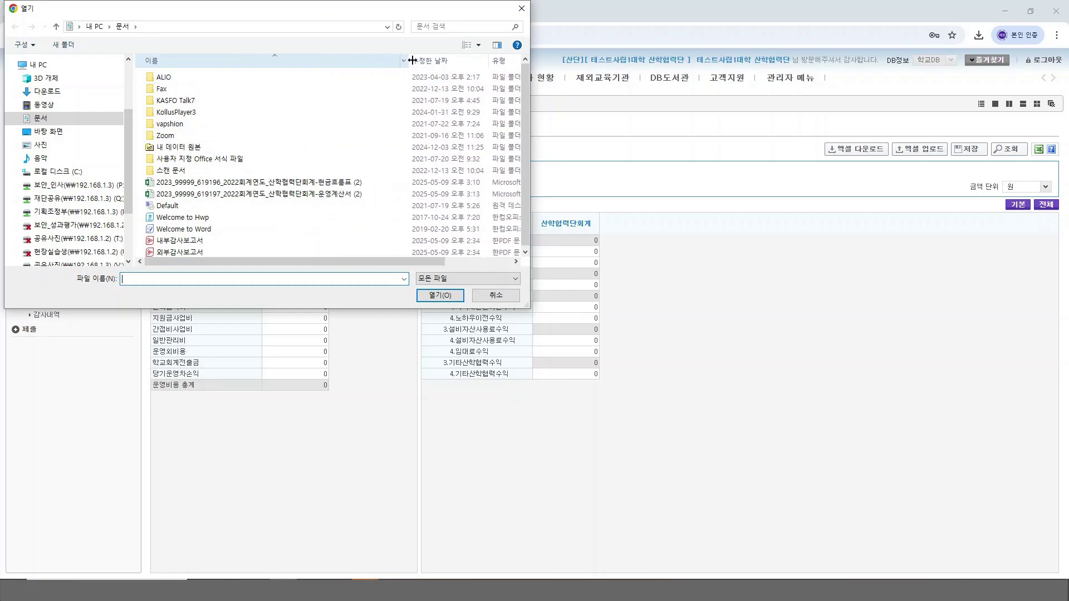
left_click(336, 197)
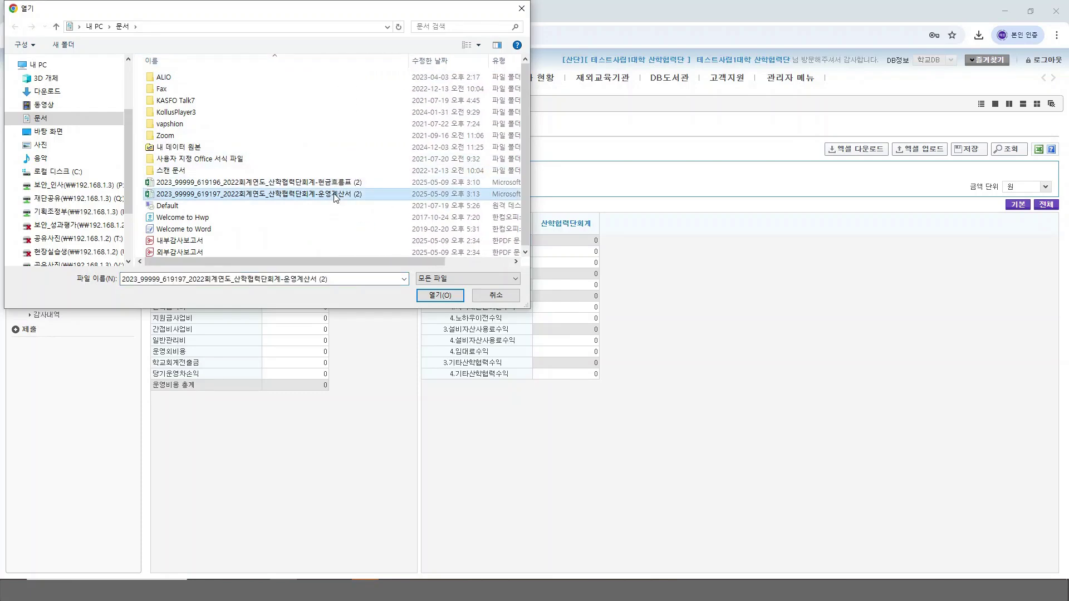
double_click(336, 197)
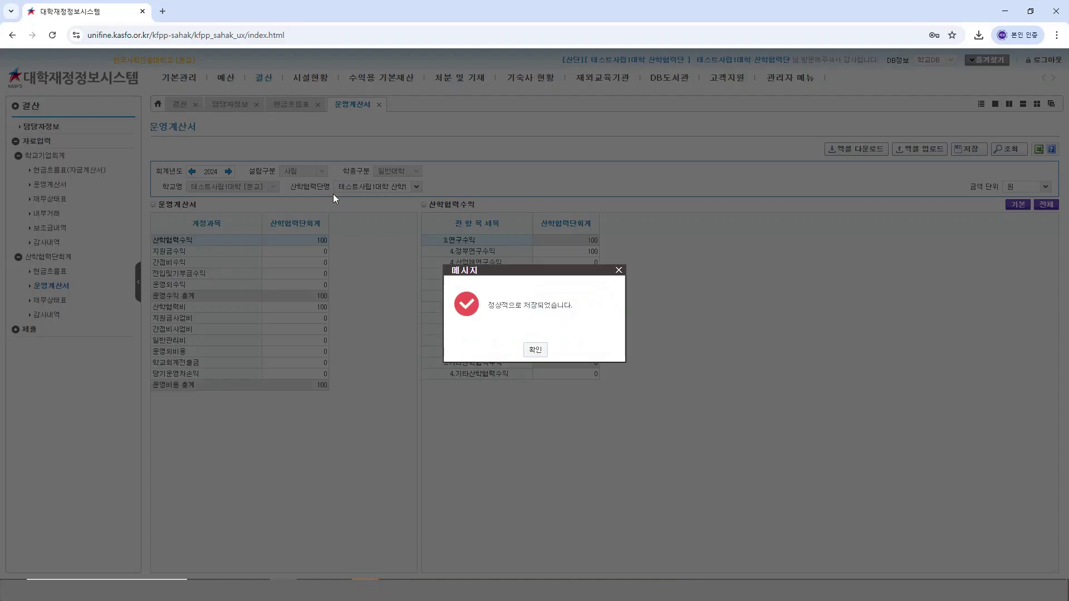
left_click(535, 349)
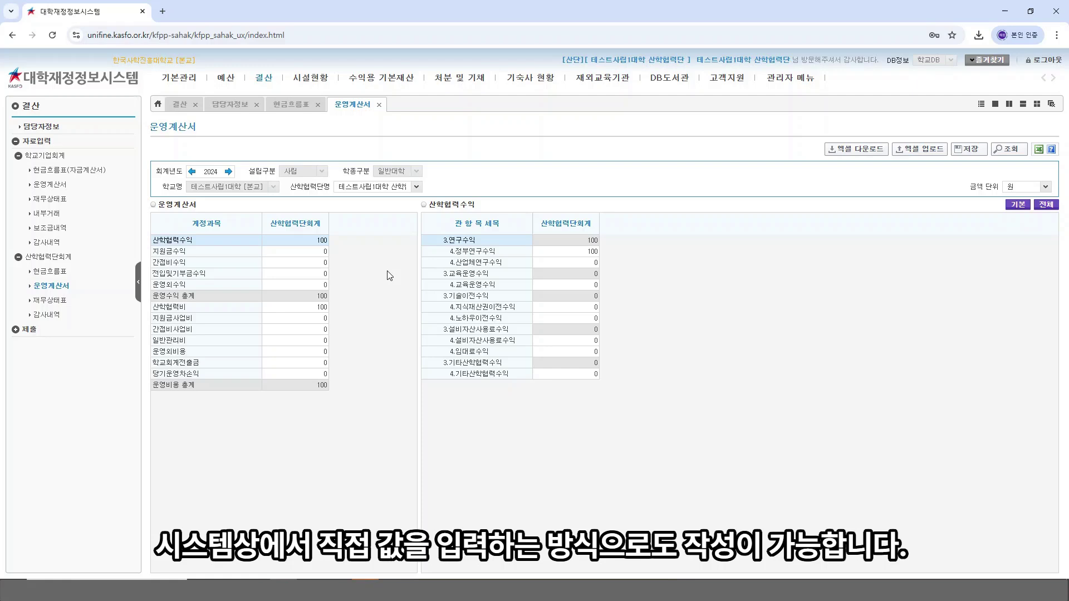
Step: Enter 100 for 4.학교회계전입금 under 전입및기부금수익 and confirm saving the change
left_click(247, 274)
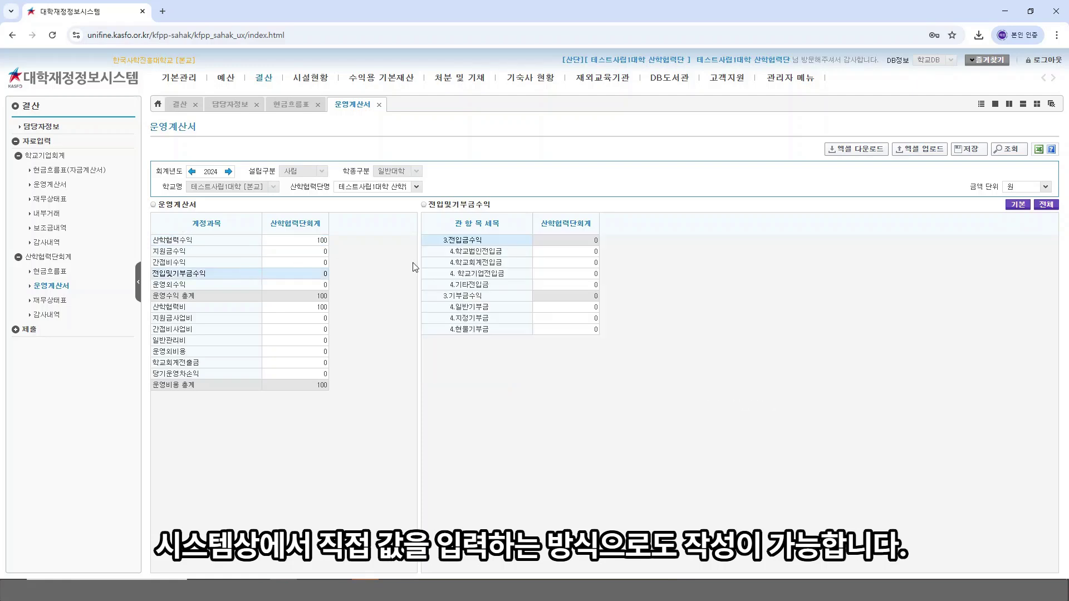
left_click(553, 262)
type("100")
key("Return")
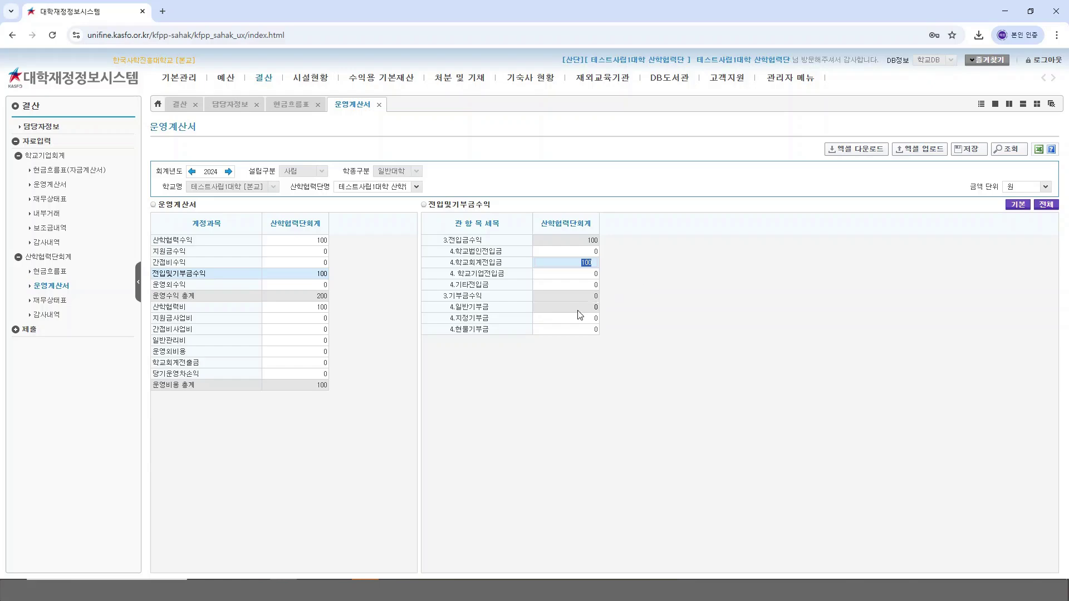
left_click(302, 373)
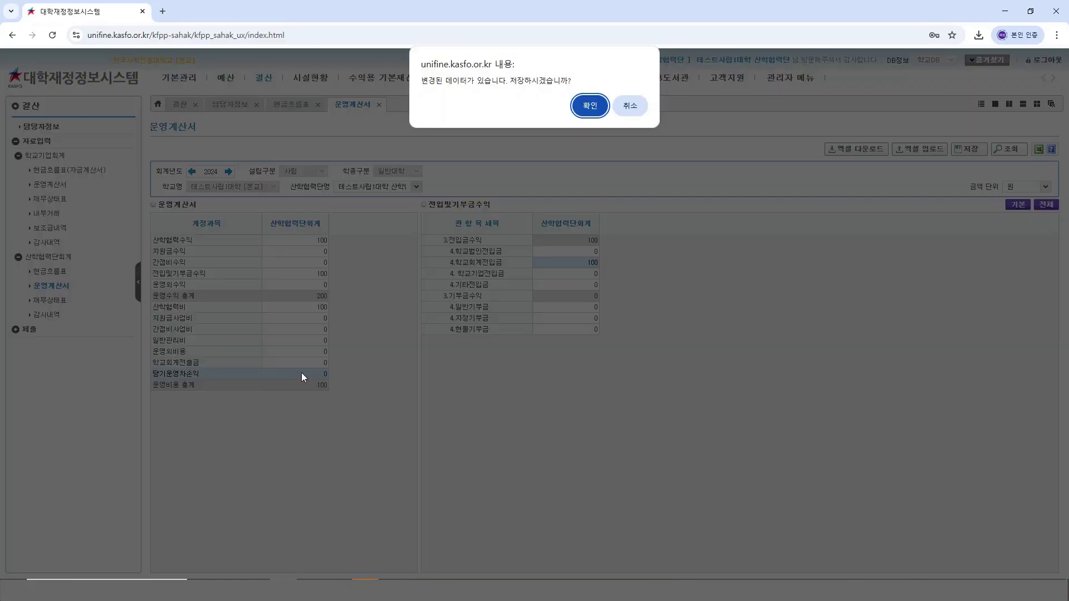
left_click(589, 105)
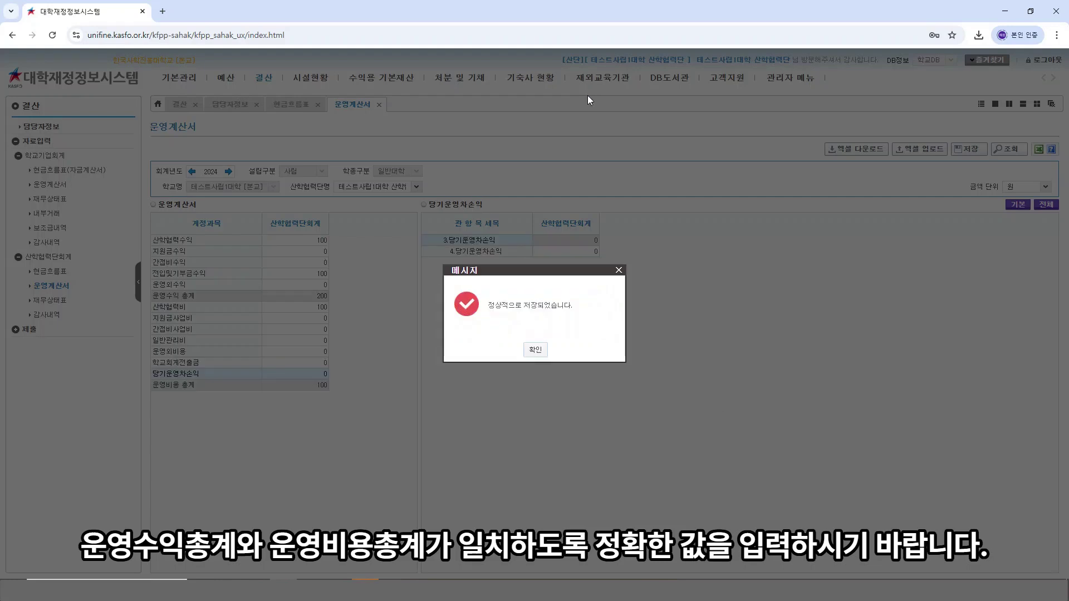
left_click(534, 350)
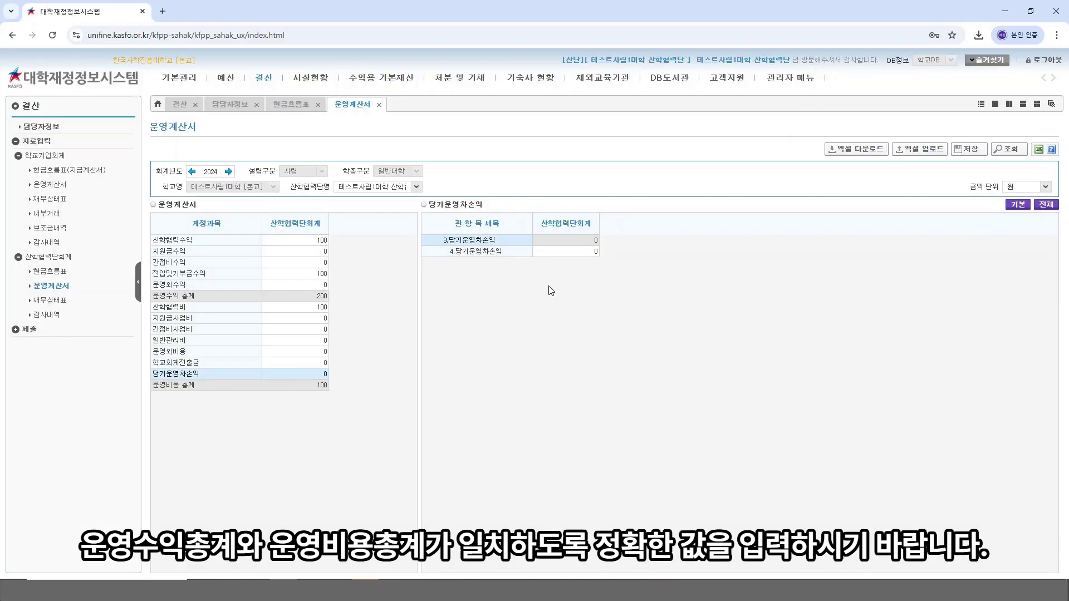
Step: Set 4.당기운영차손익 to 100, save the 운영계산서, and open the 재무상태표
left_click(572, 251)
type("100")
key("Return")
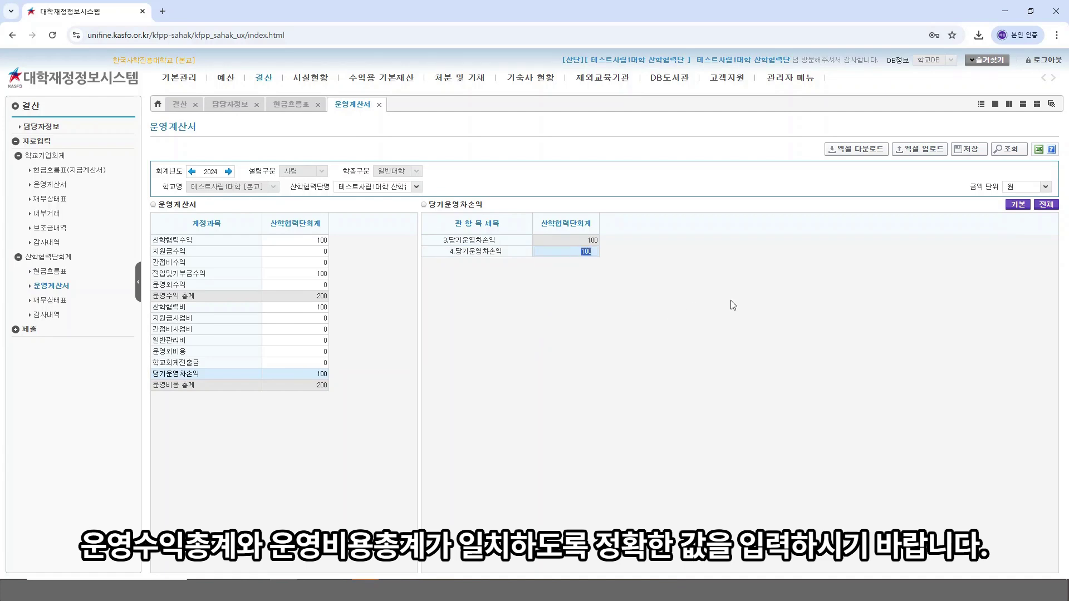
left_click(969, 149)
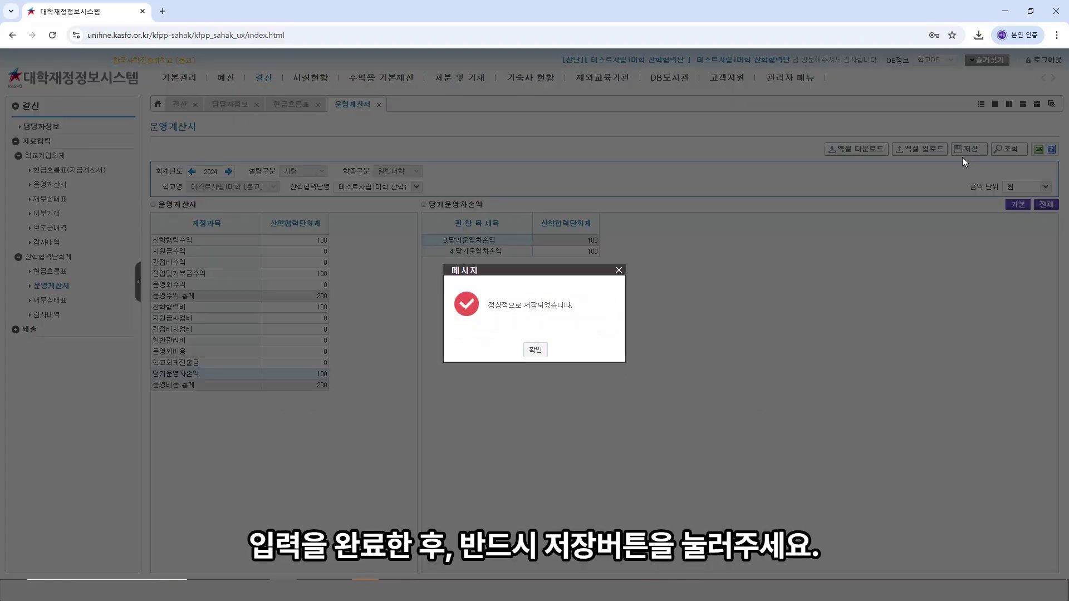
left_click(535, 349)
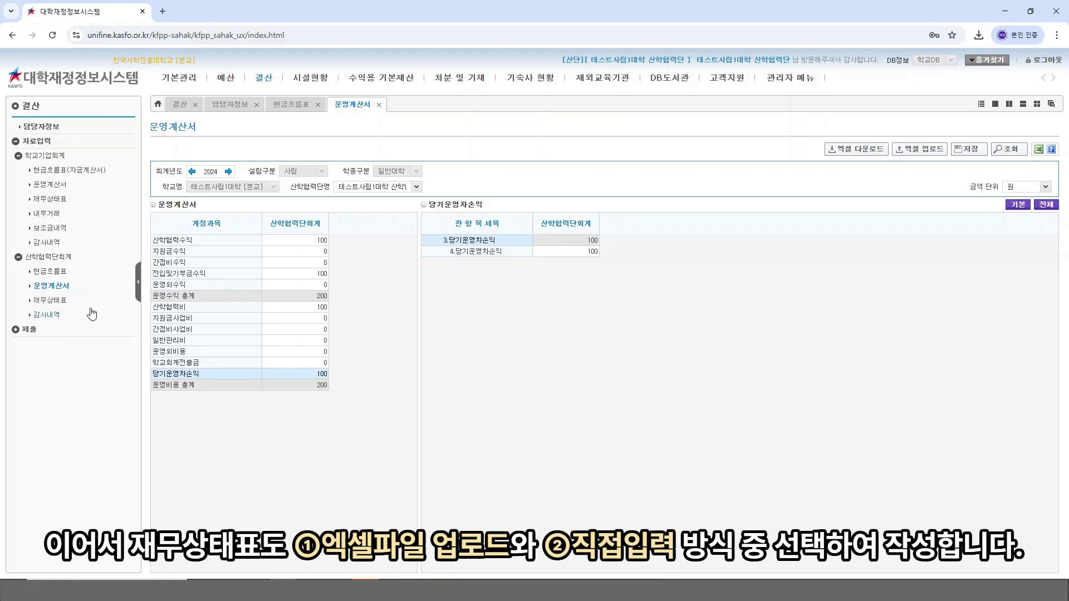
left_click(69, 302)
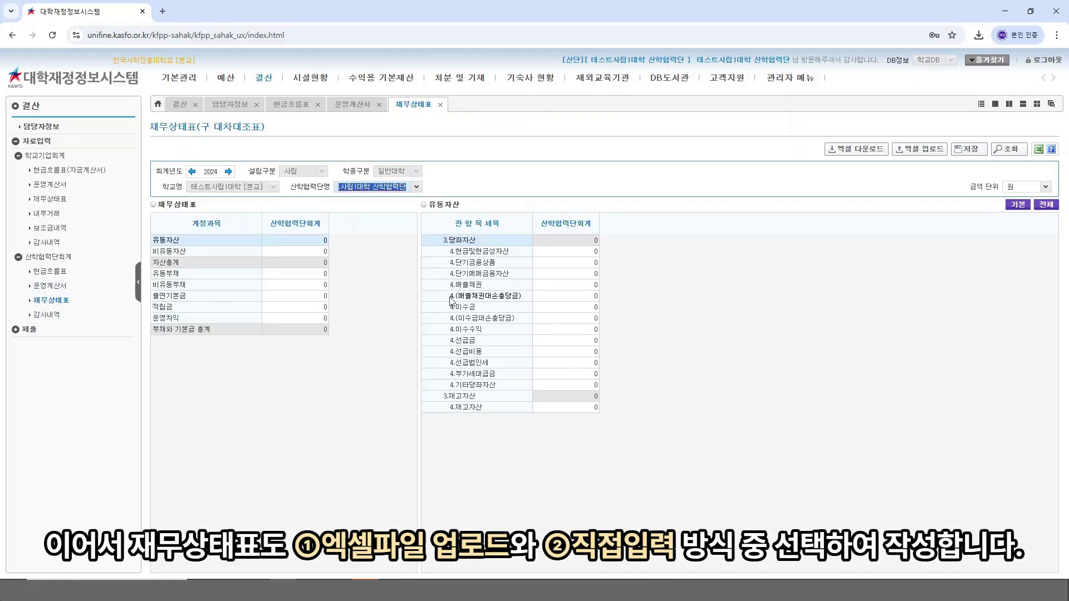
Step: Download the 재무상태표 as an Excel file and open it from Chrome's downloads
left_click(797, 302)
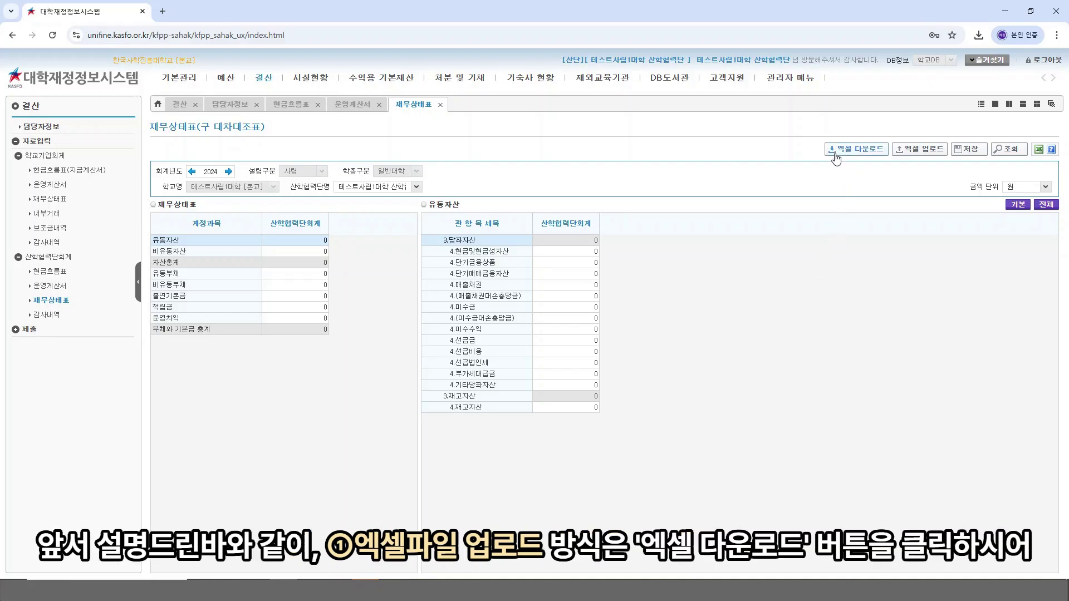
left_click(862, 151)
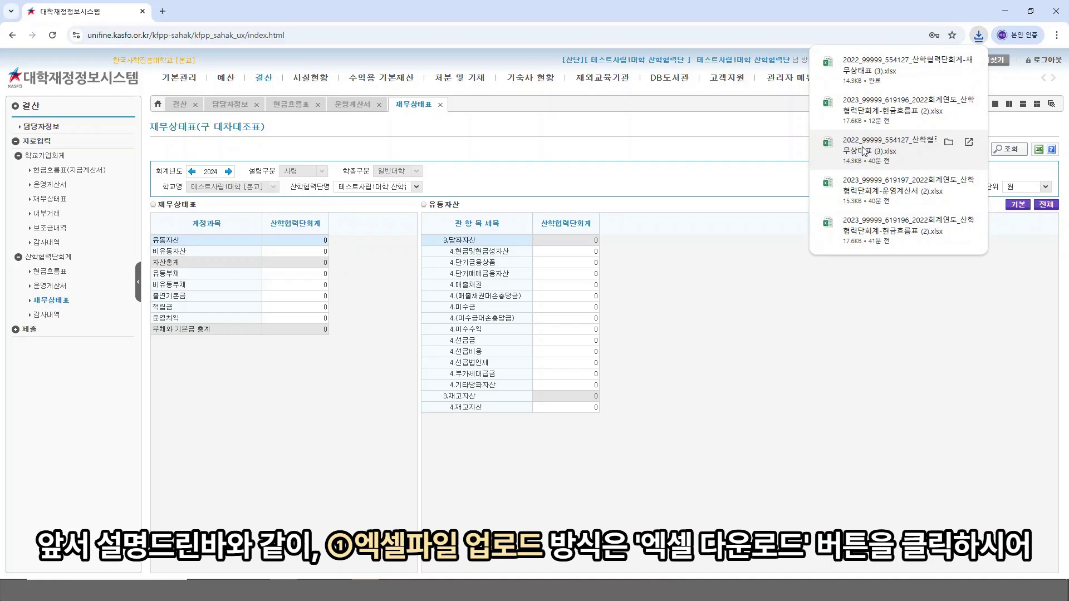
left_click(903, 70)
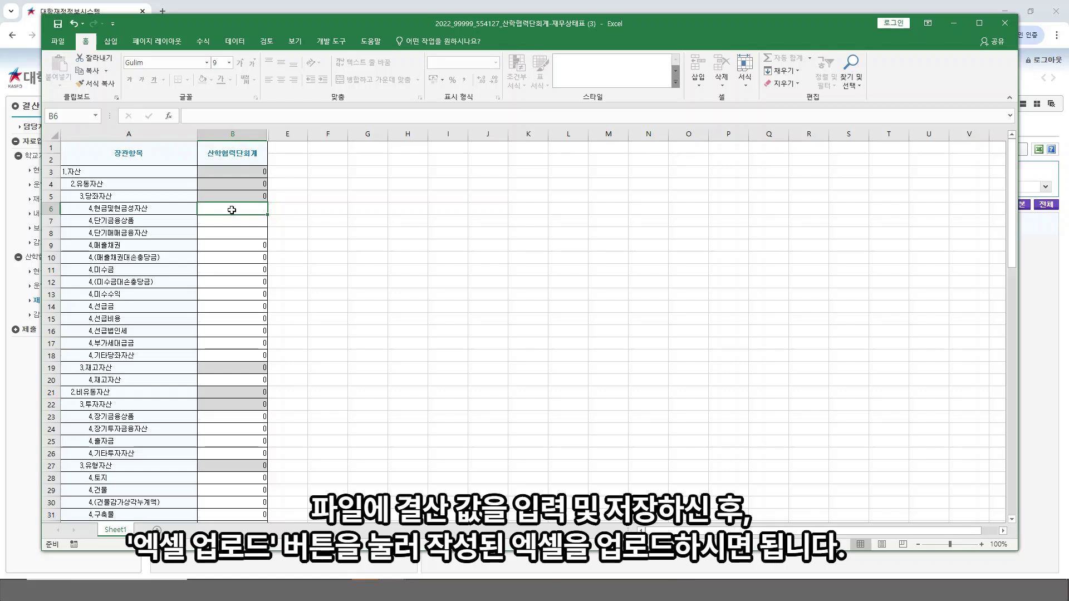
Step: Enter 50 for 현금및현금성자산 (B6) and 4.단기금융상품 (B7)
type("50")
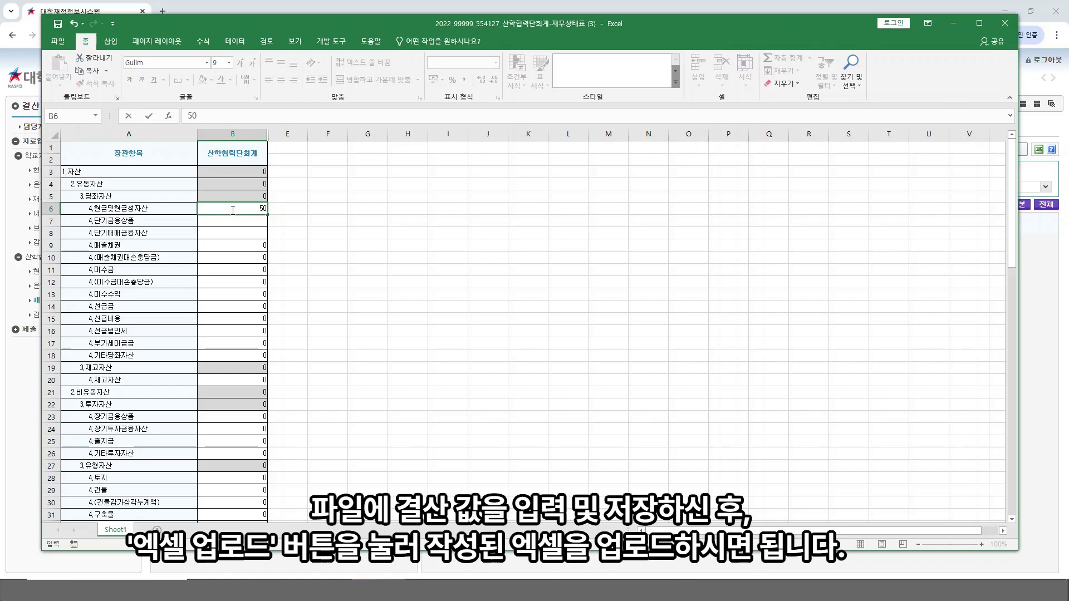
left_click(227, 219)
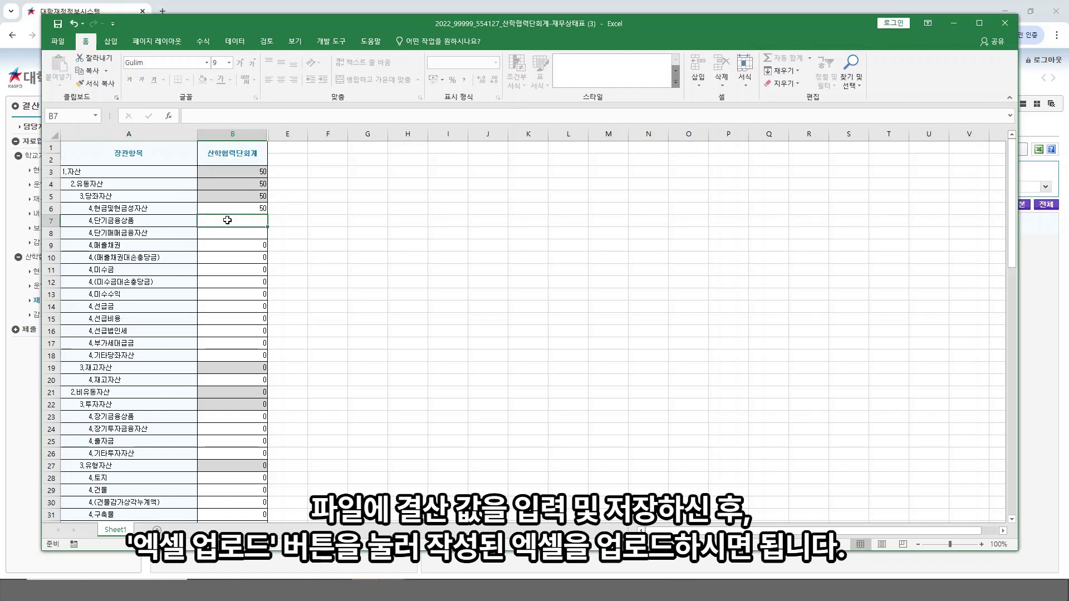
type("50")
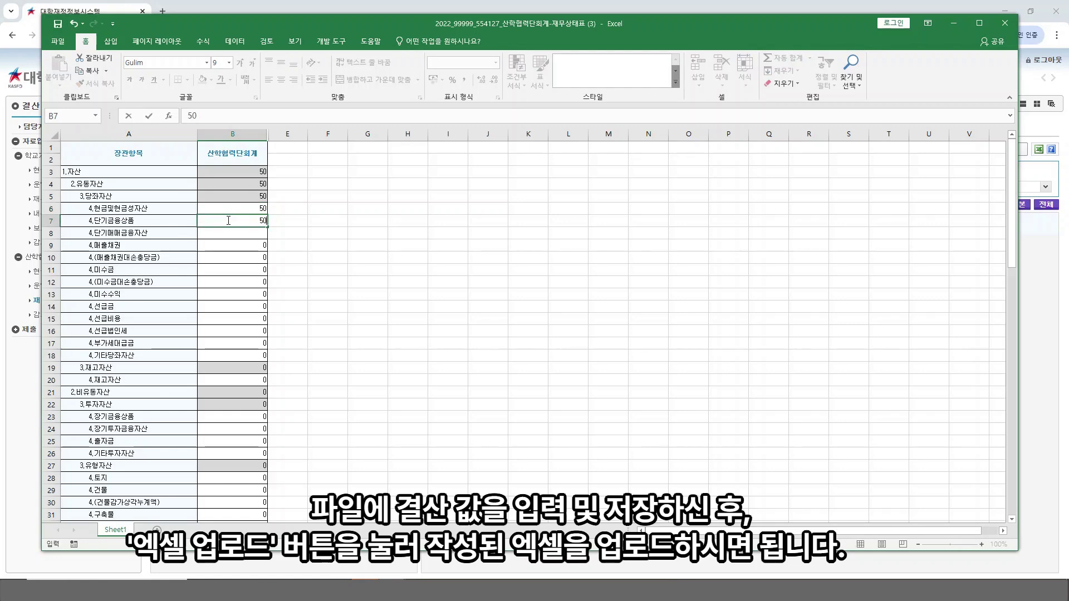
key("Return")
Step: Enter 100 for 4.미지급금 in B58, then save the workbook and close Excel
scroll(387, 244, "down", 2)
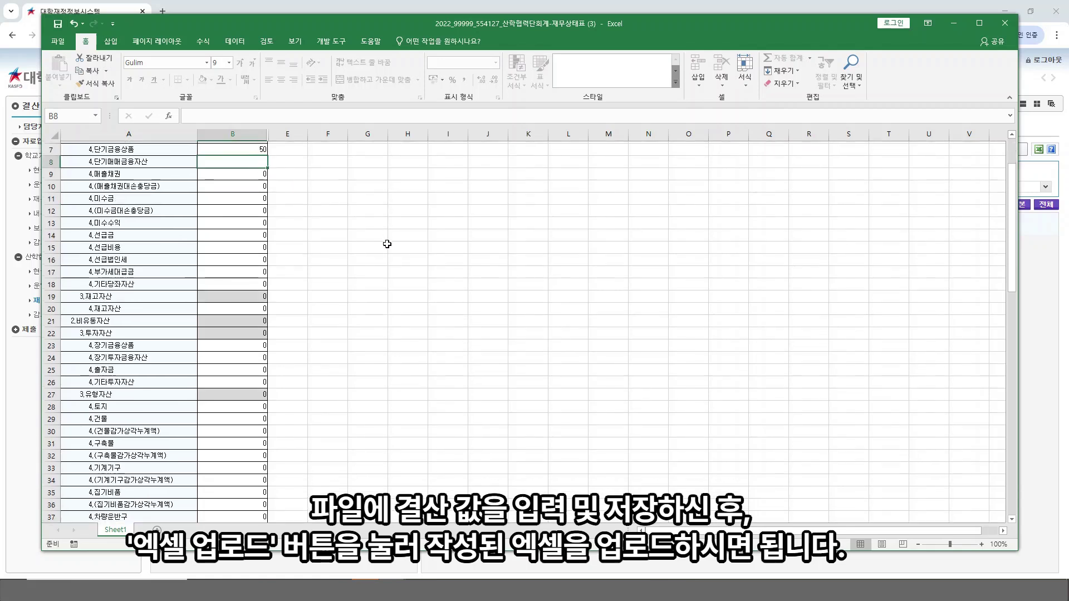
scroll(387, 244, "down", 6)
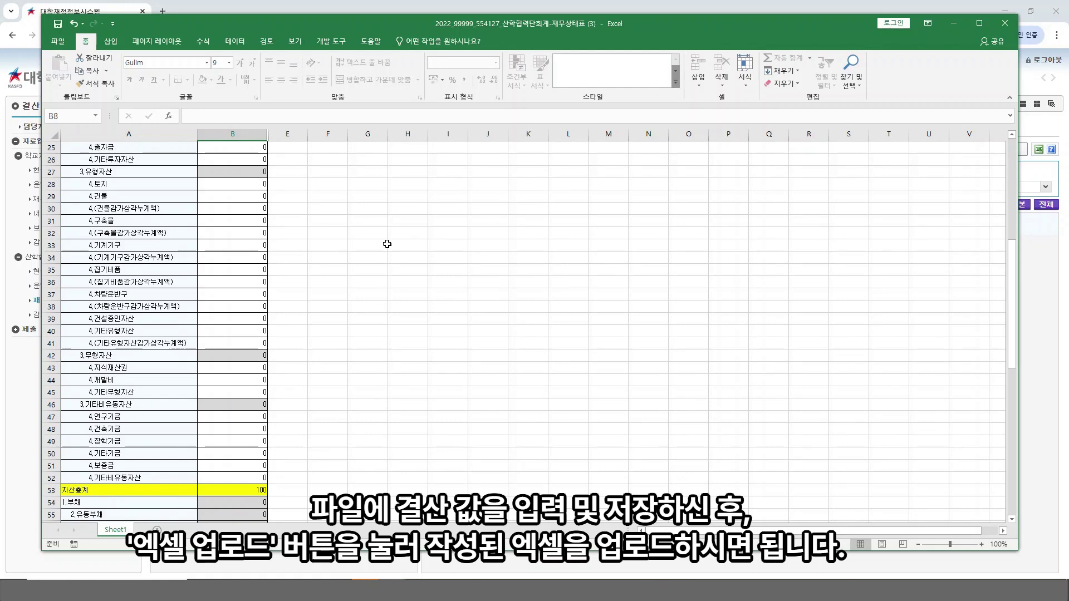
scroll(387, 244, "down", 7)
scroll(387, 244, "down", 1)
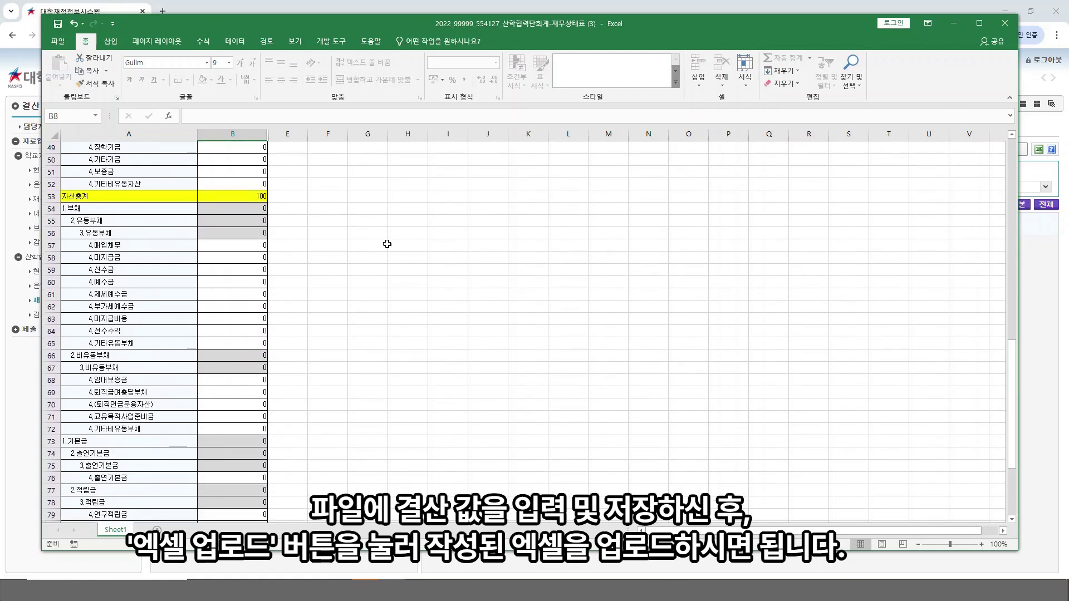
left_click(242, 259)
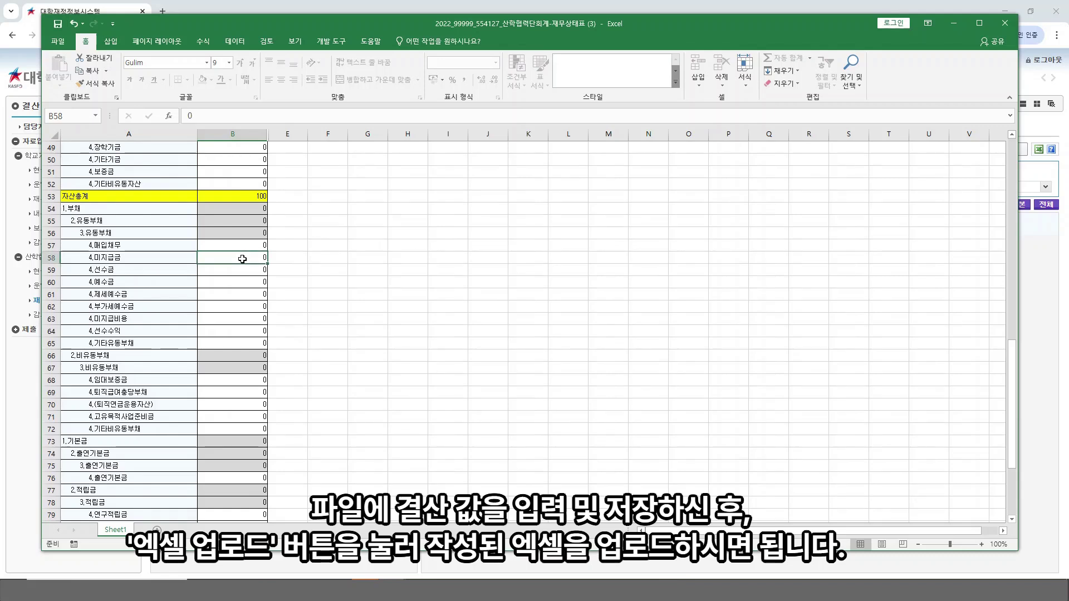
type("1")
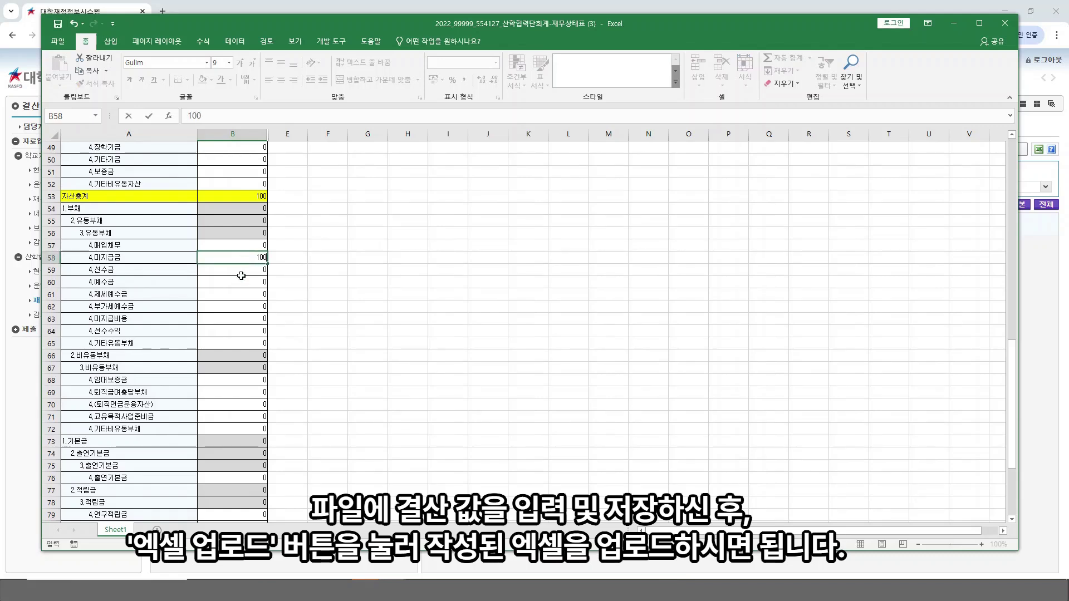
type("00")
key("Return")
left_click(326, 259)
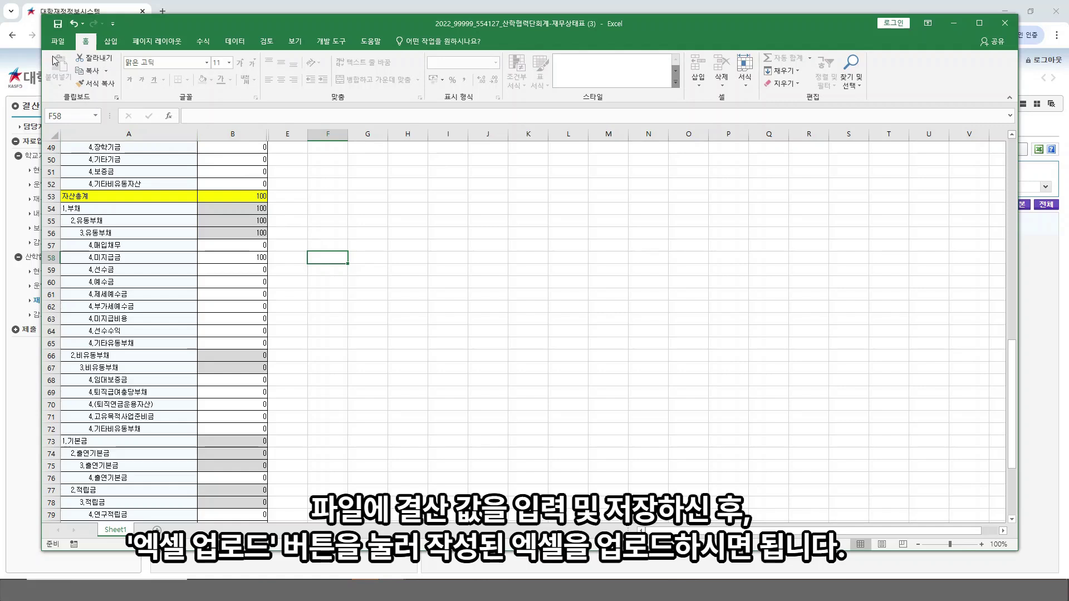
left_click(58, 23)
left_click(996, 23)
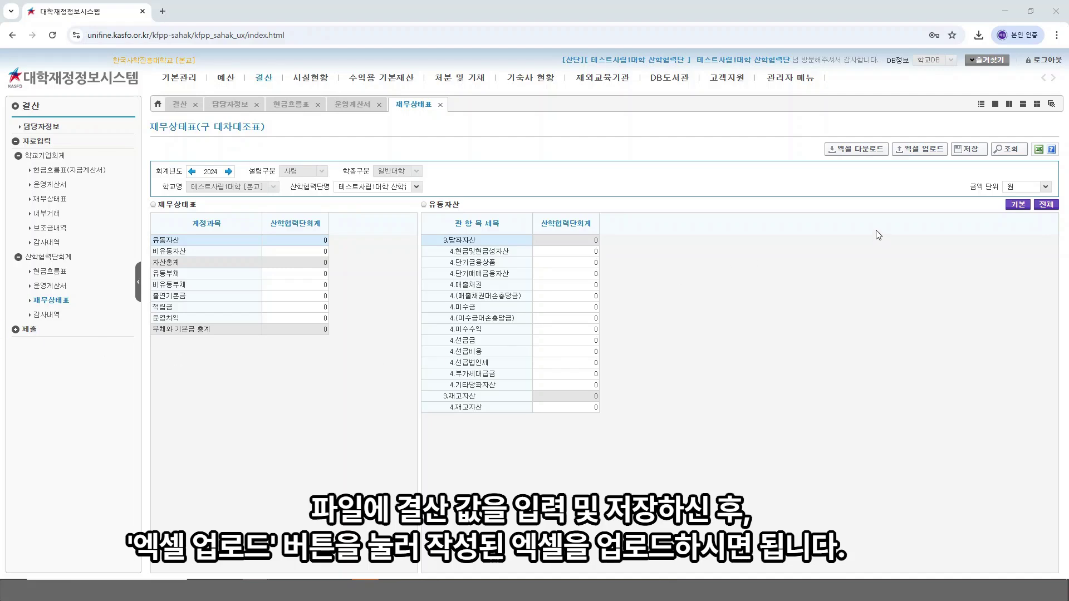
Step: Upload the filled 재무상태표 workbook, acknowledge the success message, and expand 비유동자산 details
left_click(921, 150)
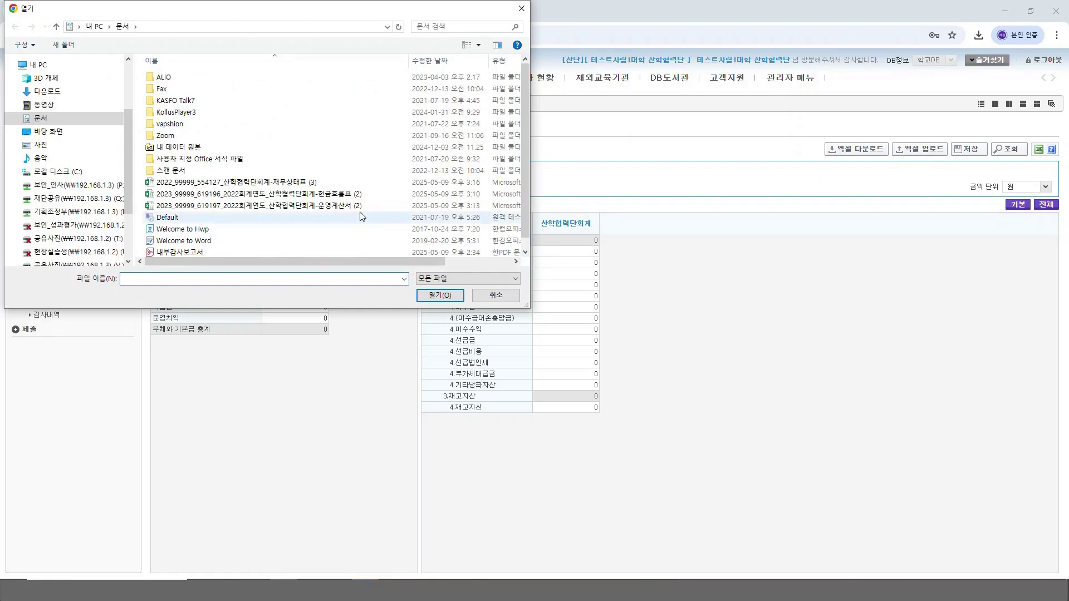
double_click(310, 184)
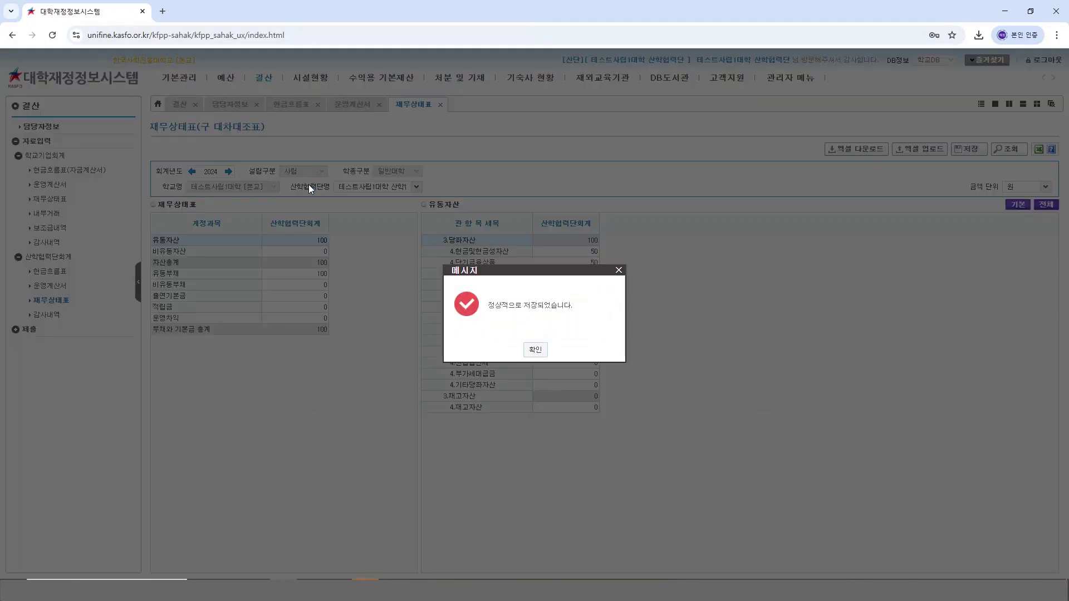
left_click(538, 350)
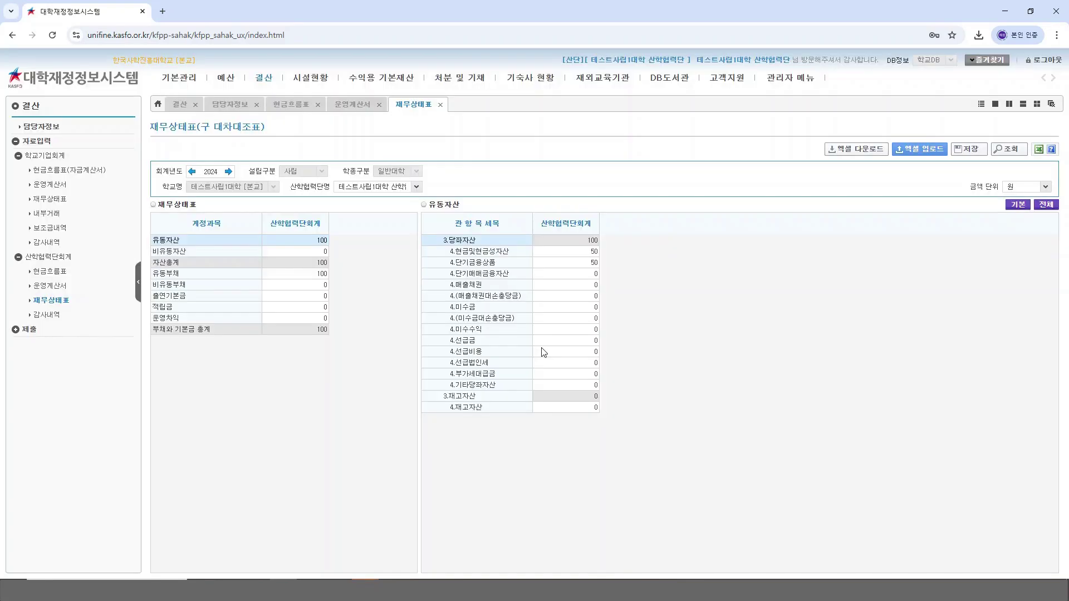
left_click(303, 252)
left_click(217, 252)
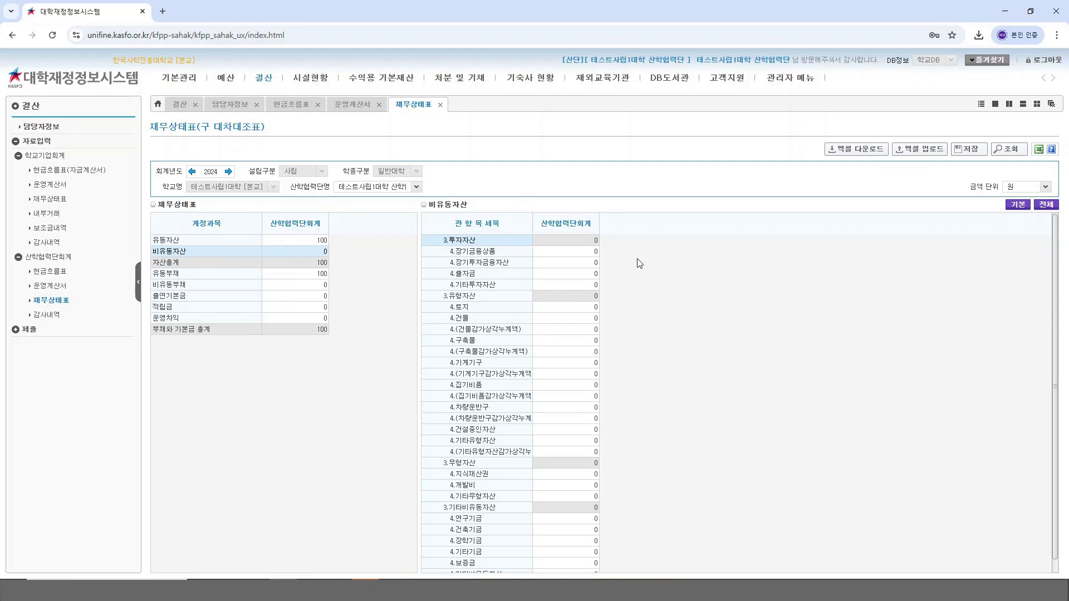
Step: Enter 50 for 4.토지 and confirm saving the changed data
left_click(593, 307)
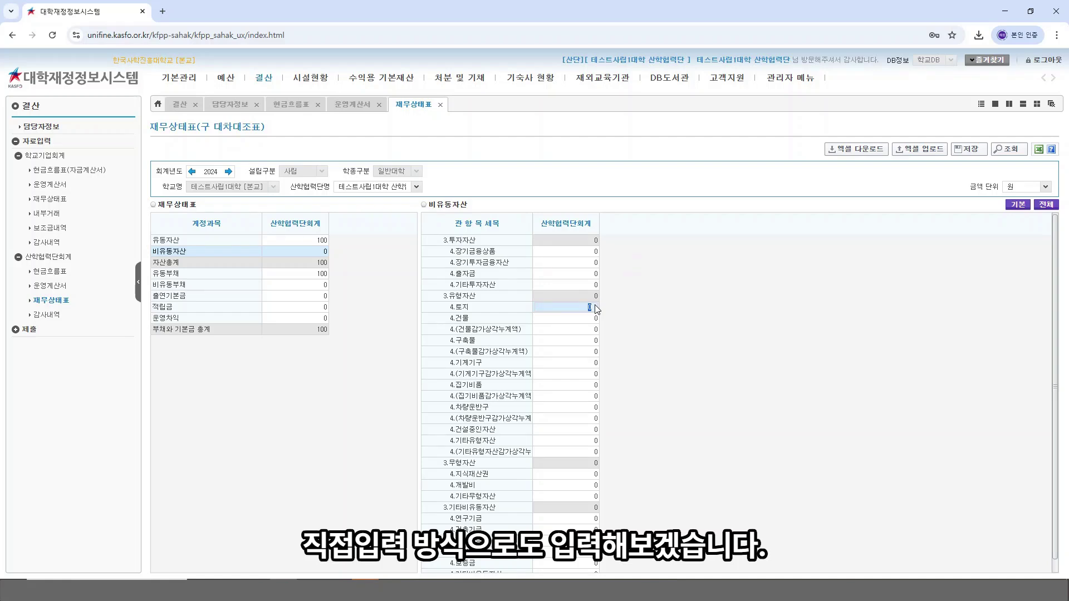
type("50")
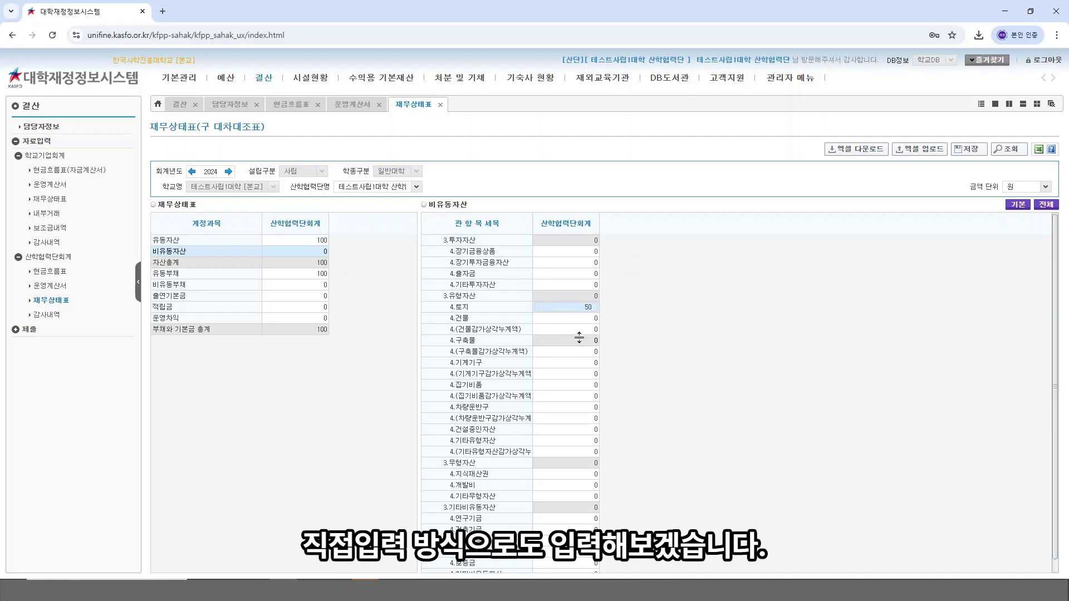
left_click(231, 308)
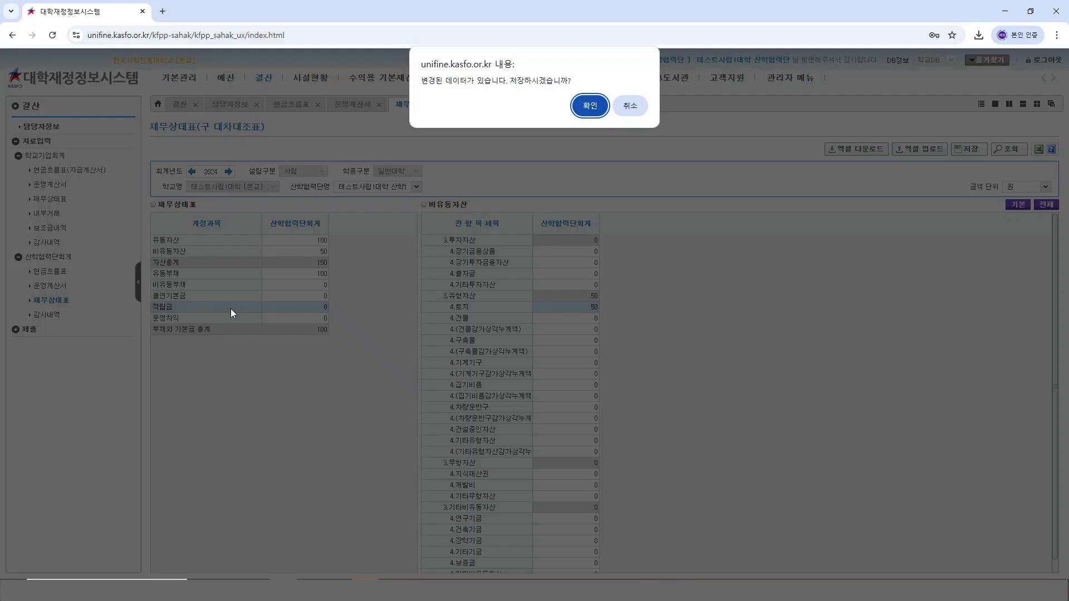
left_click(590, 107)
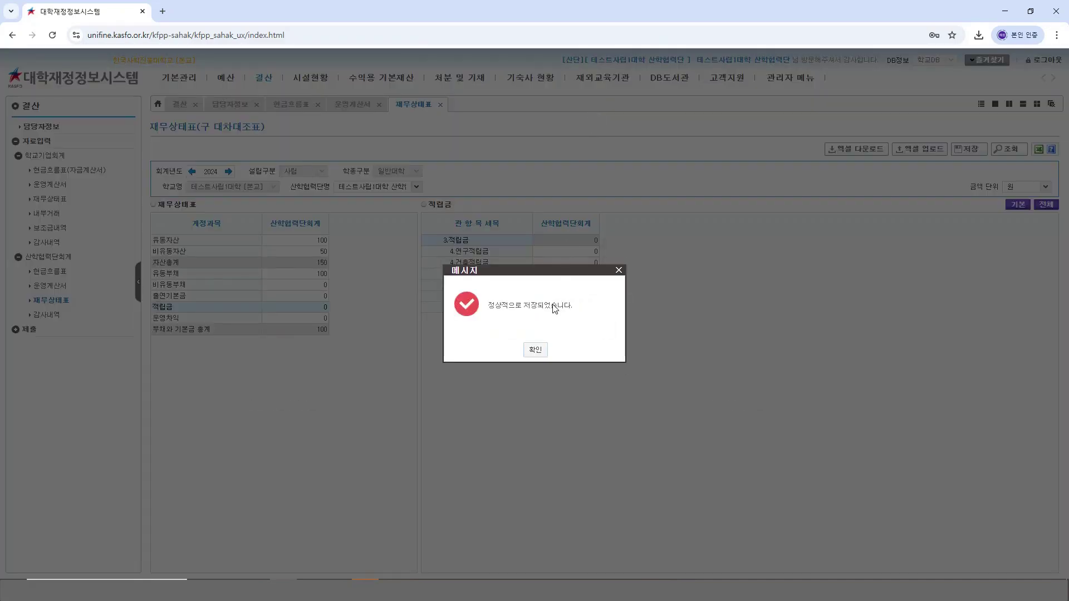
left_click(543, 350)
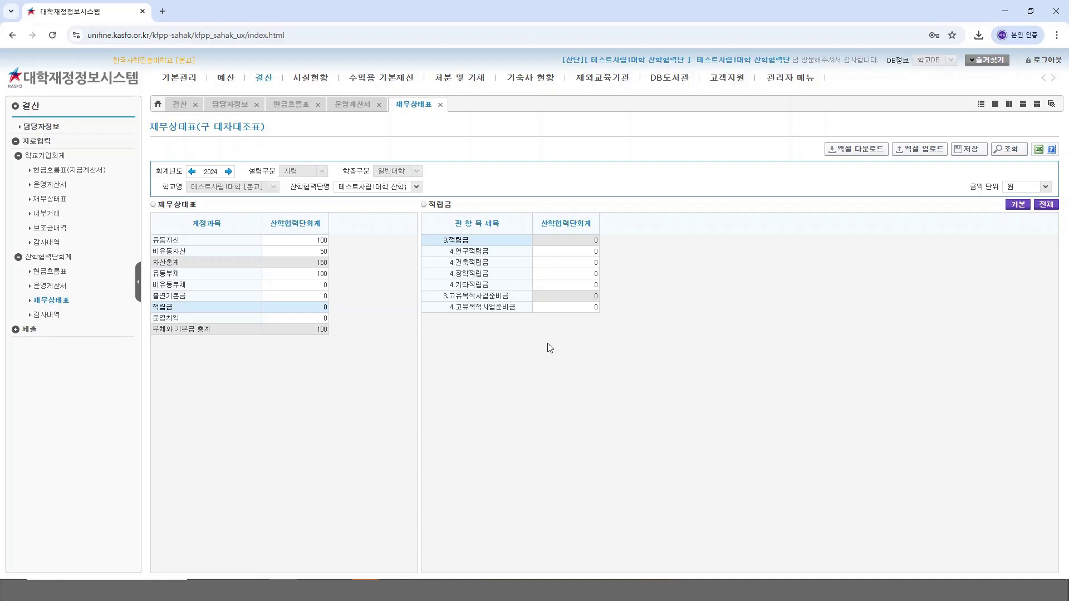
Step: Set 4.고유목적사업준비금 to 50, save the 재무상태표, and open 산학협력단회계 감사내역
left_click(581, 306)
type("50")
key("Return")
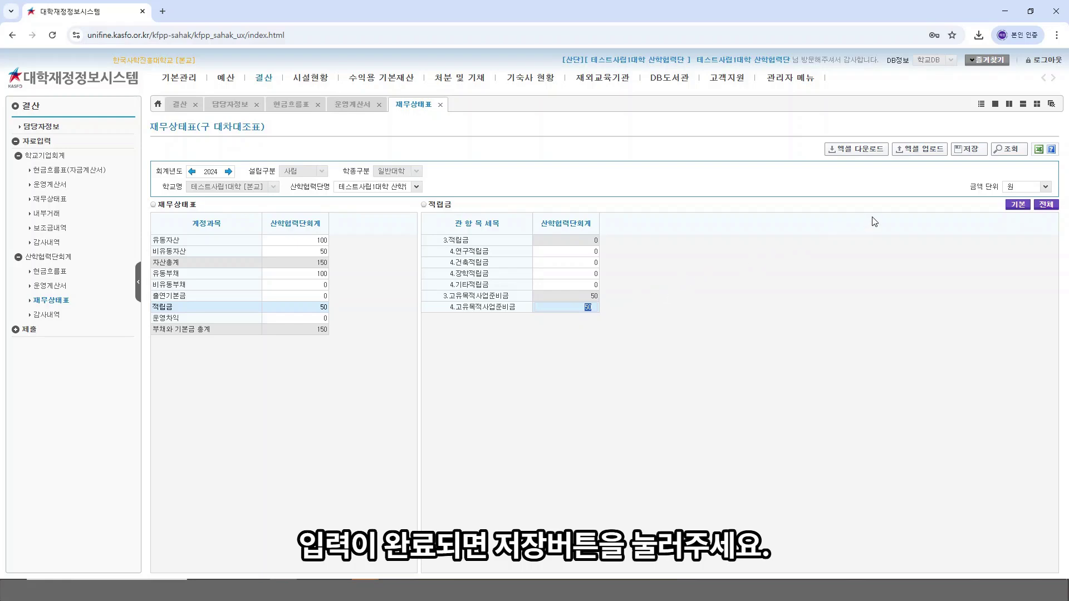
left_click(970, 151)
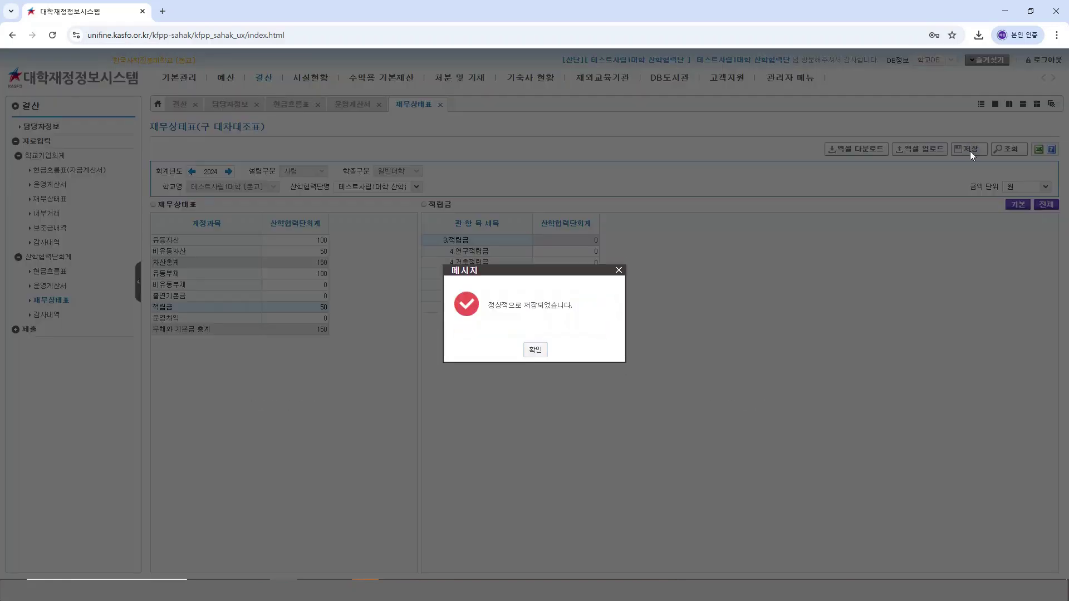
left_click(535, 349)
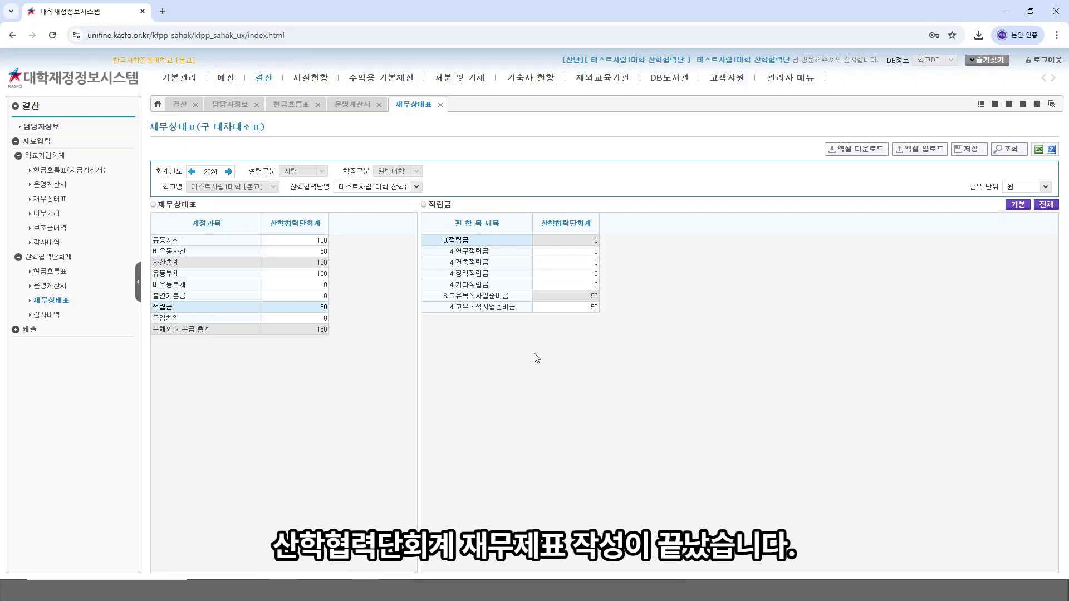
left_click(54, 315)
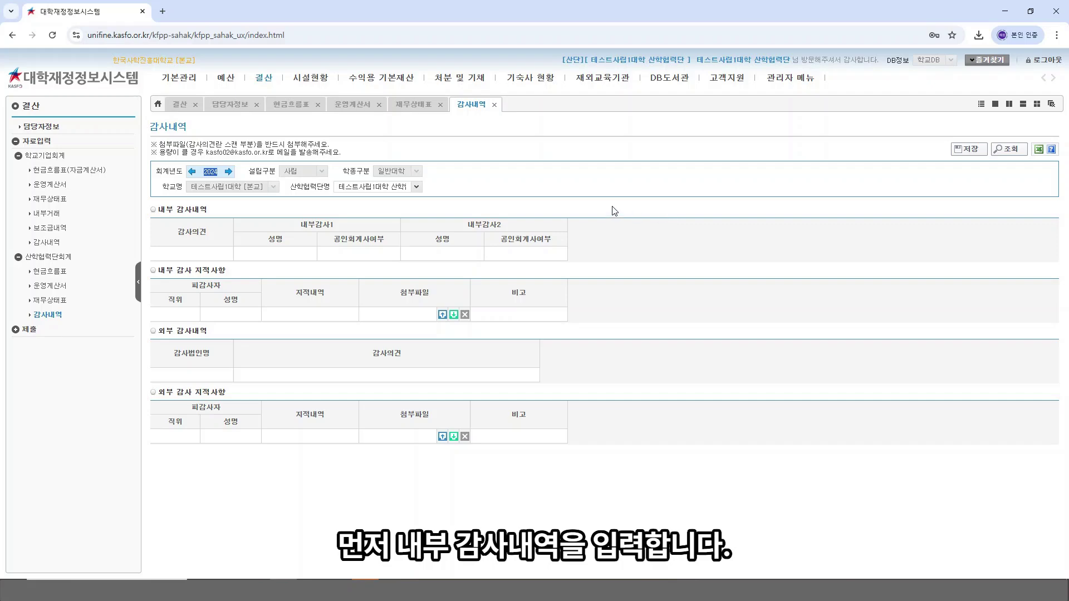
Step: Set the internal audit opinion to 적정, enter the first auditor's name, and mark 공인회계사여부 예
left_click(221, 252)
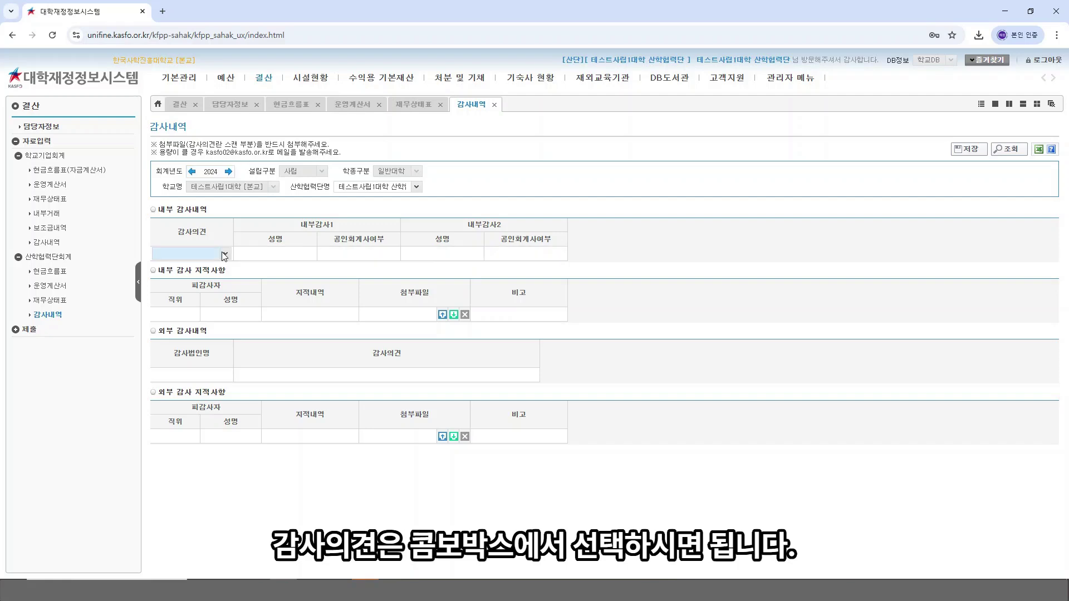
left_click(226, 255)
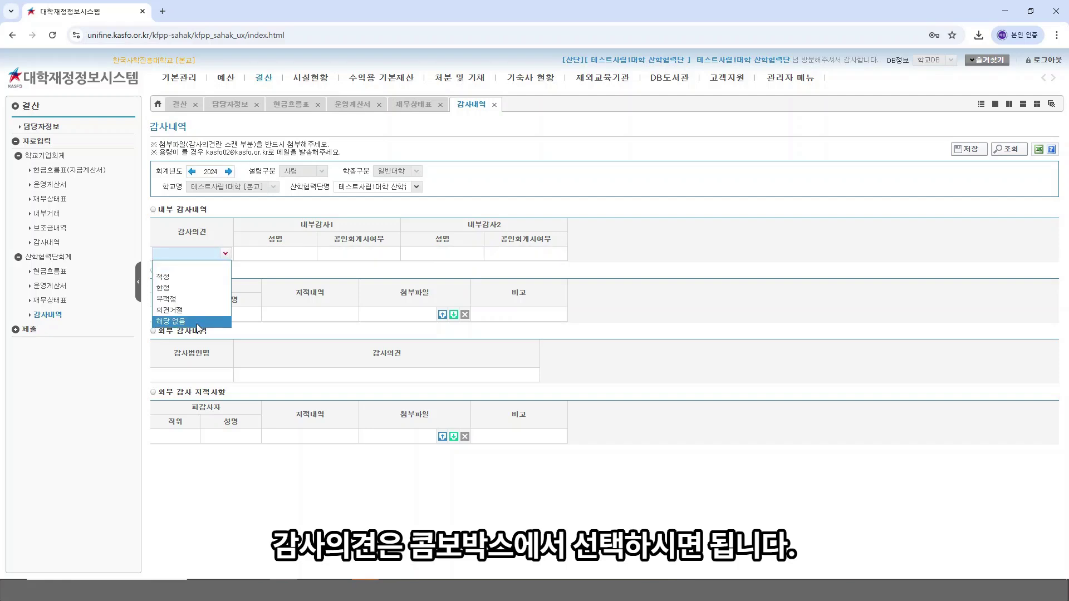
left_click(216, 280)
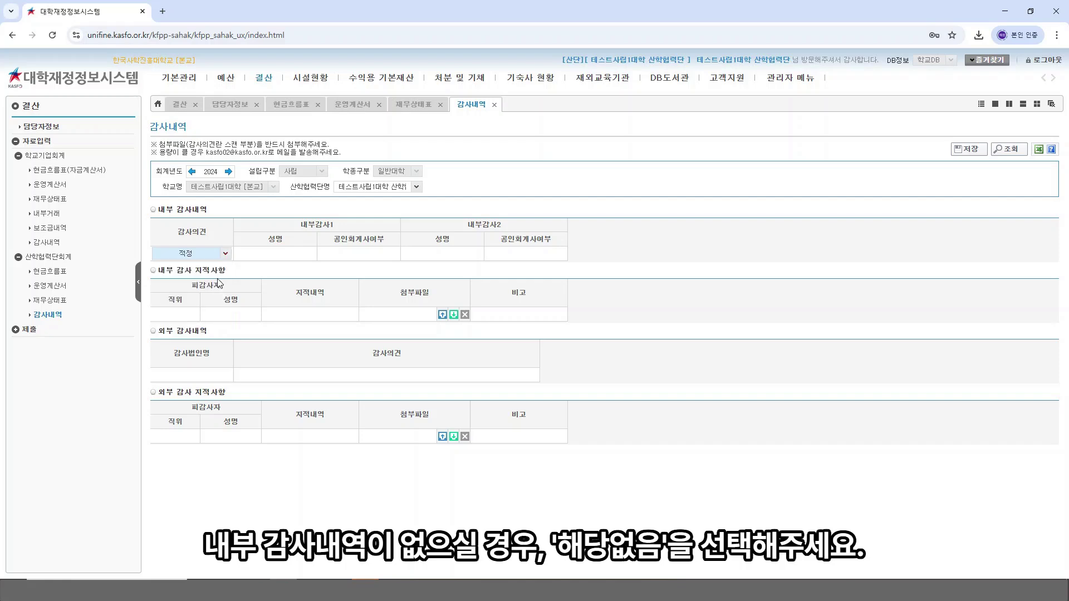
left_click(287, 257)
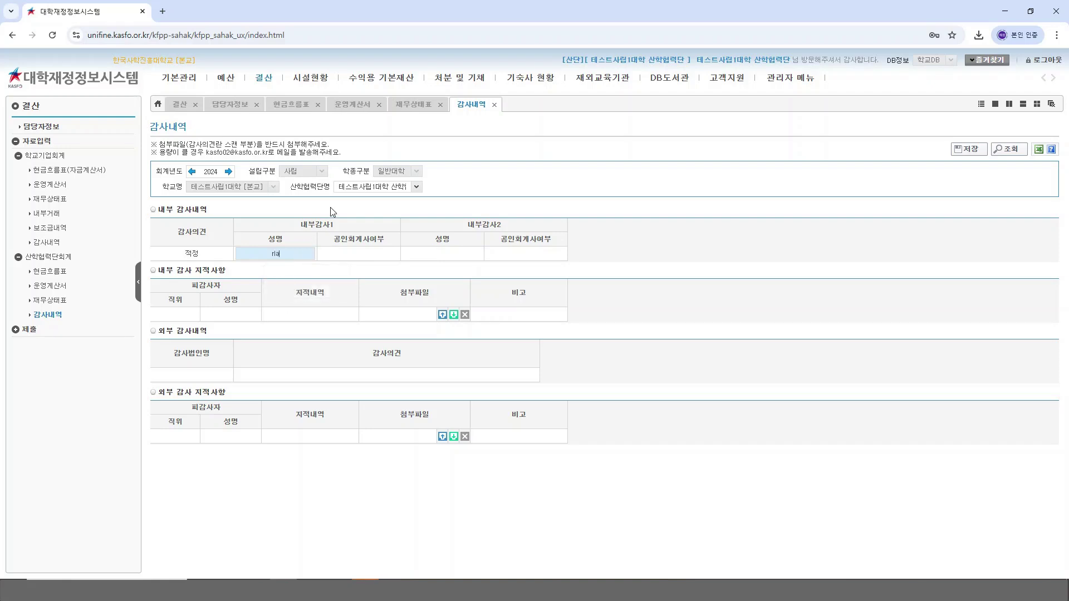
type("rl감사헴")
left_click(382, 254)
left_click(393, 255)
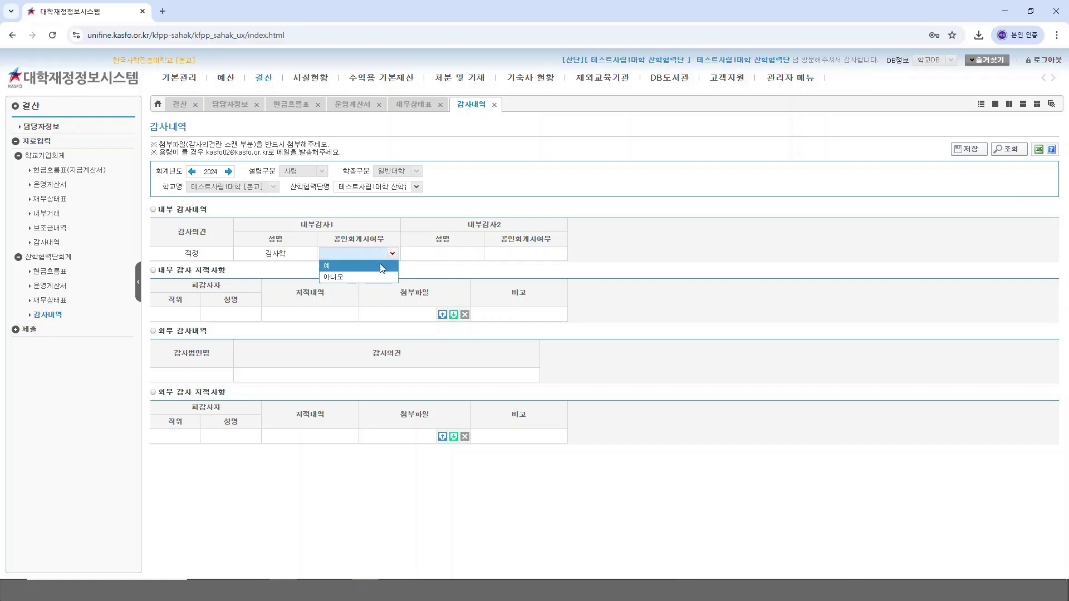
left_click(381, 267)
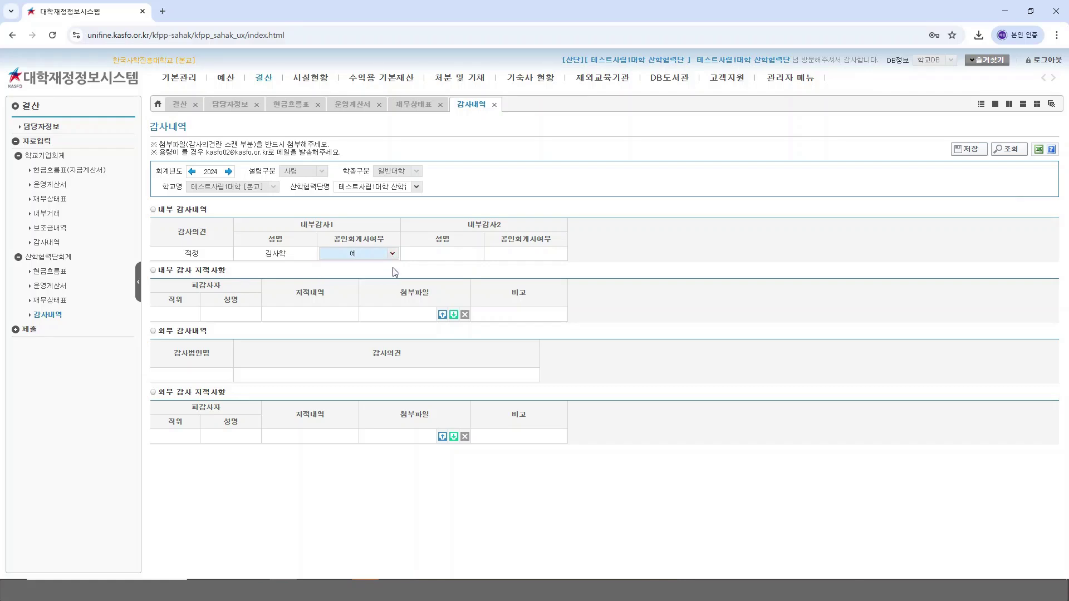
Step: Enter the second internal auditor's name and set their 공인회계사여부 to 예
left_click(440, 255)
left_click(452, 255)
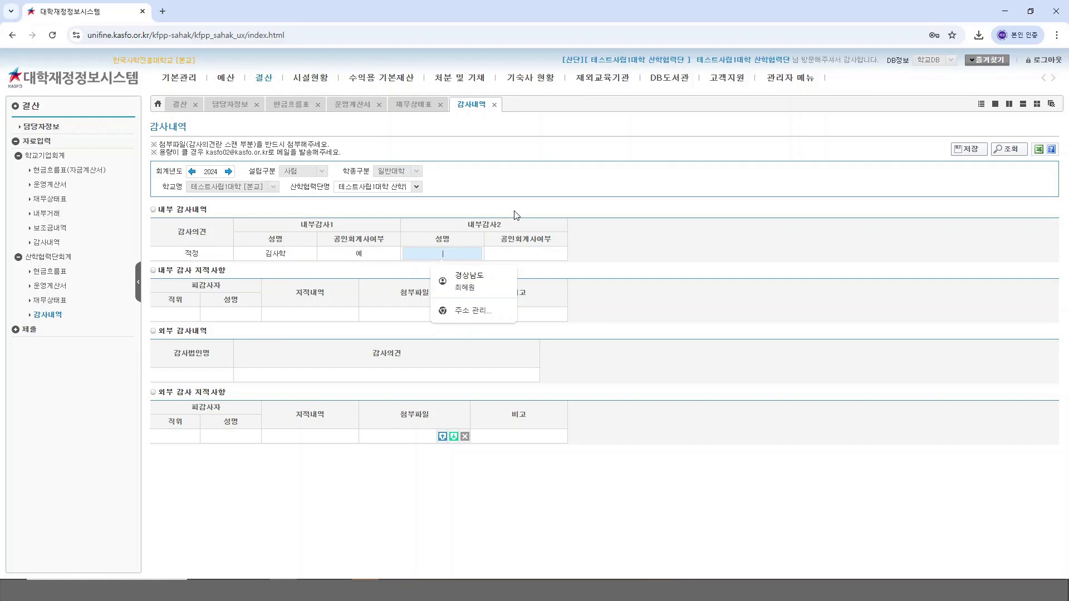
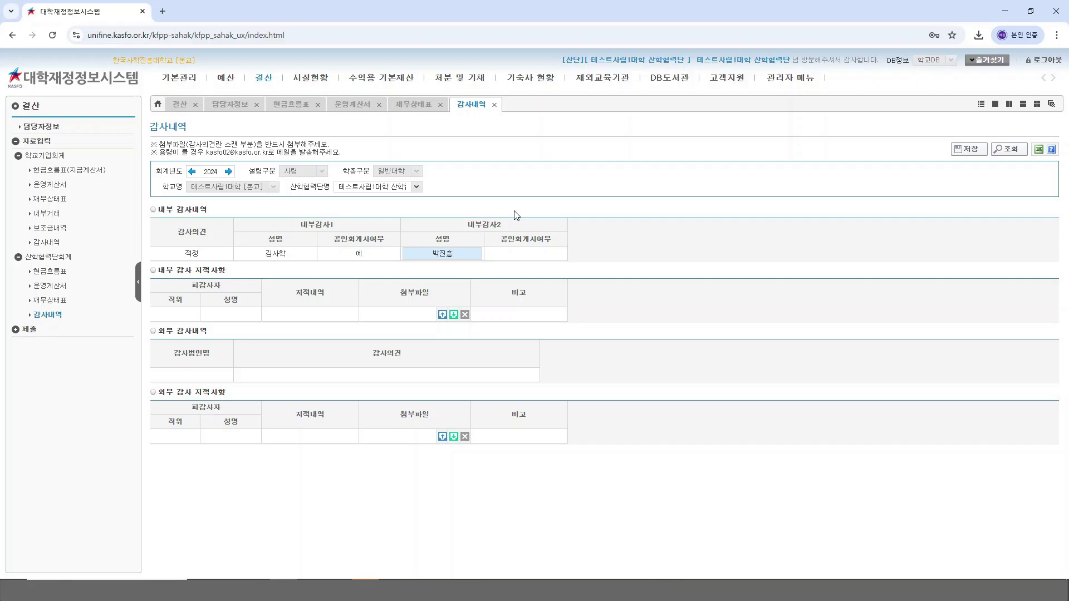
left_click(552, 254)
left_click(560, 254)
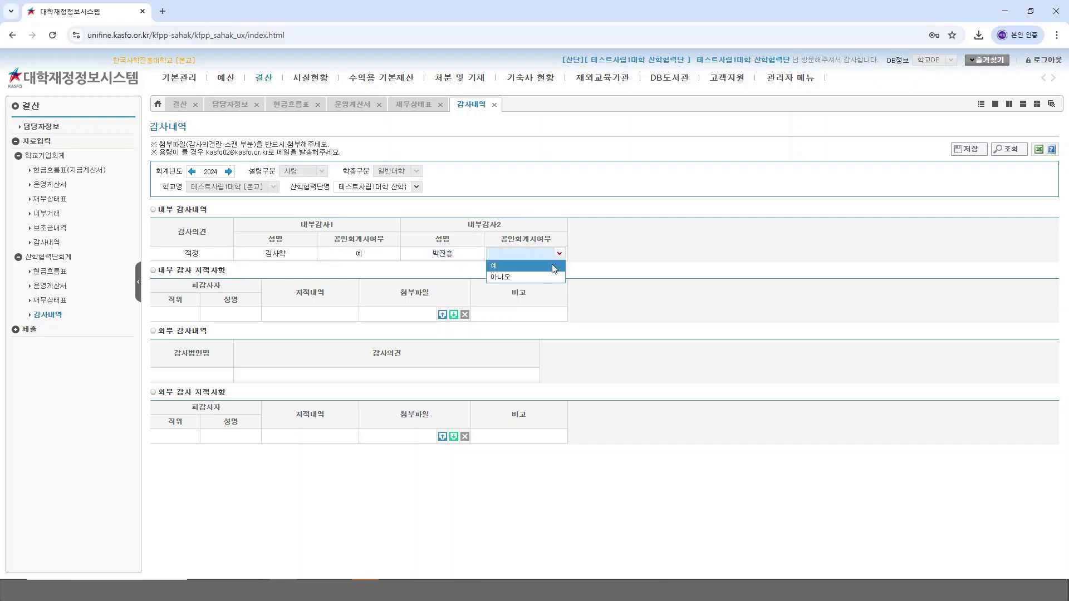
left_click(542, 266)
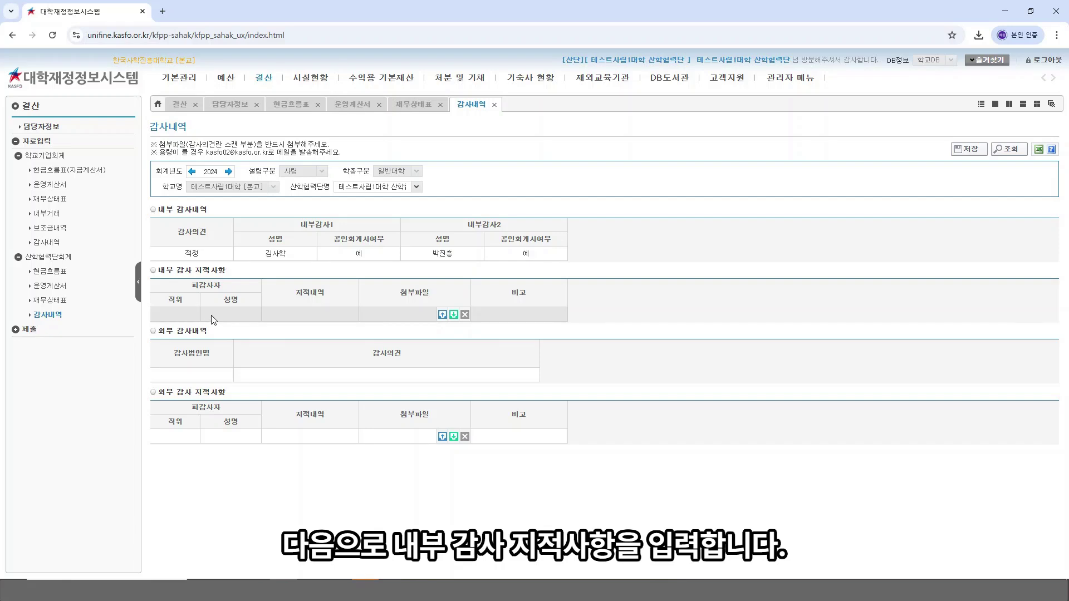
Step: Fill the internal findings row with 직위 산학협력단장, the auditee's name, and 지적내역 해당없음
left_click(191, 313)
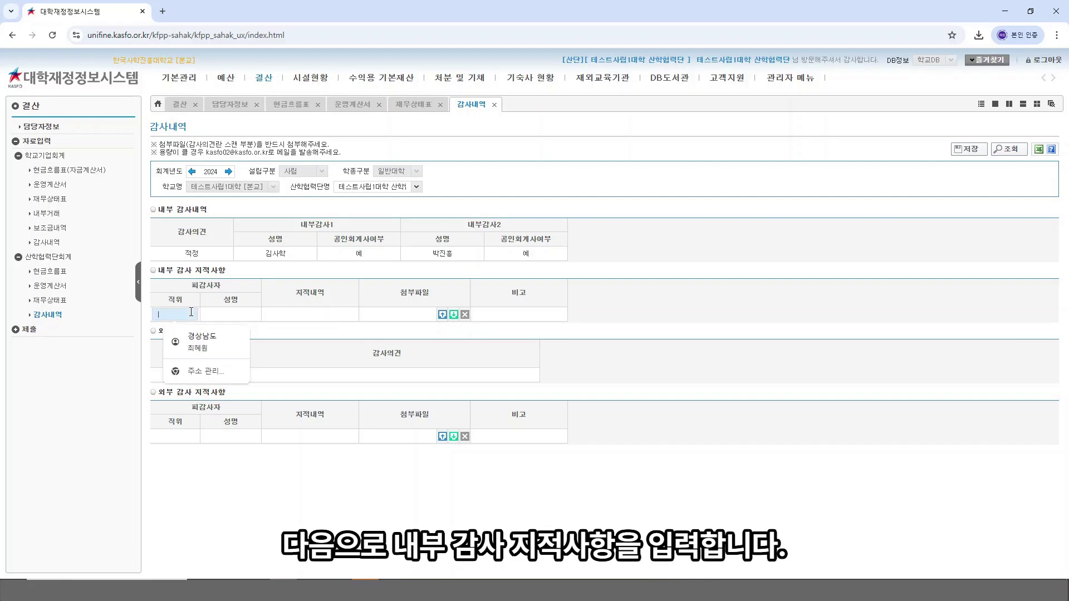
type("산학협력단")
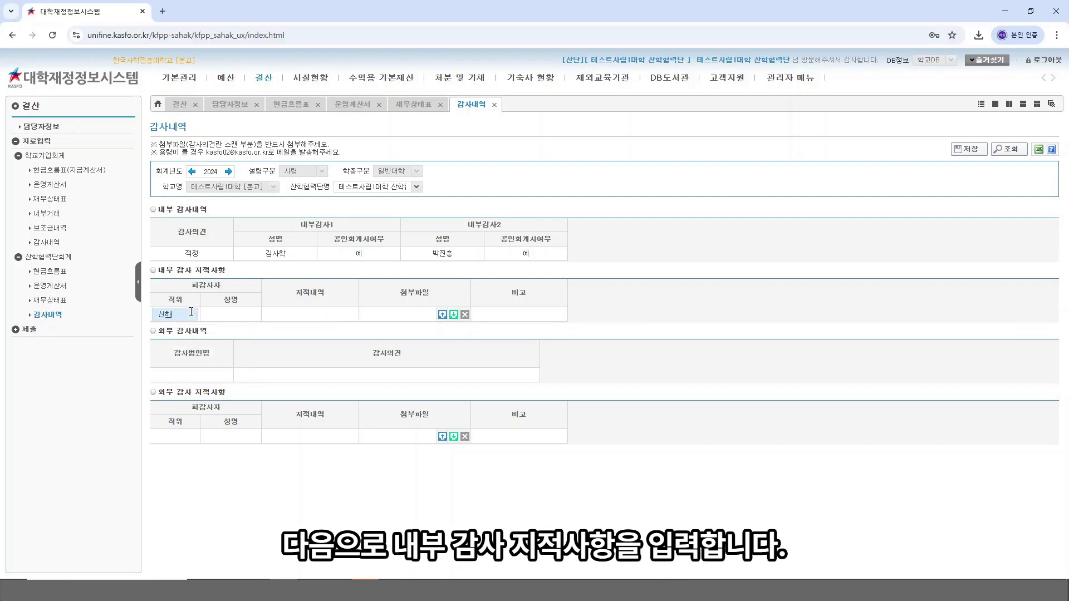
type("장")
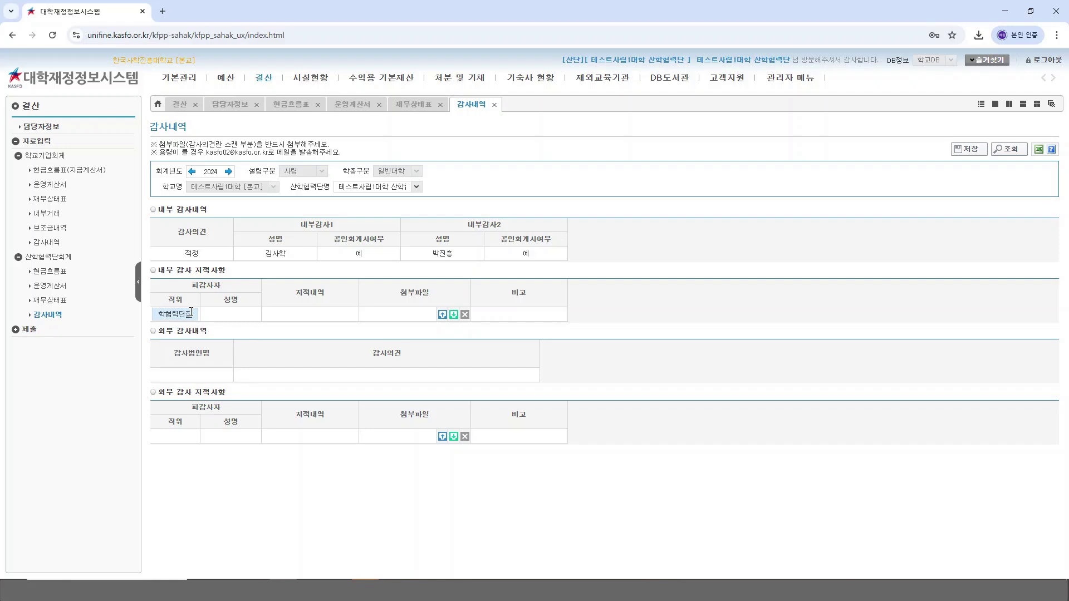
left_click(228, 316)
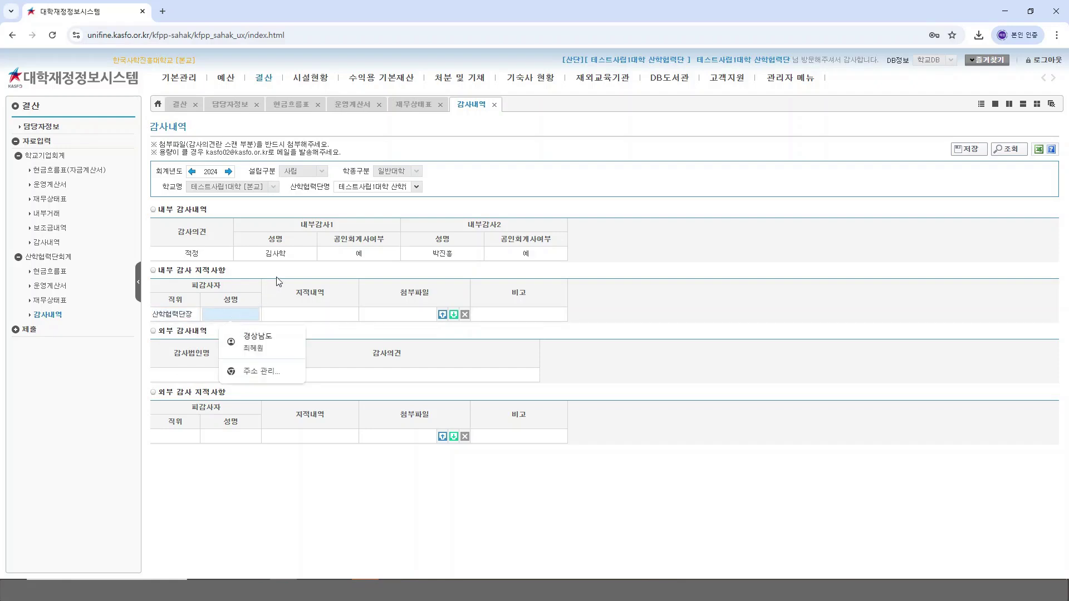
type("최")
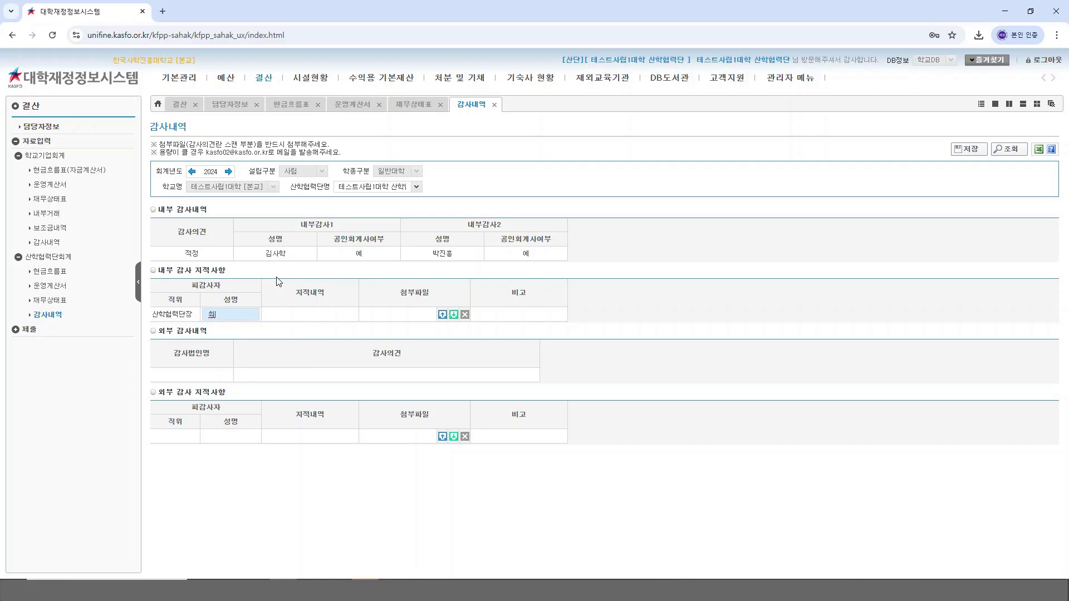
type("재댄")
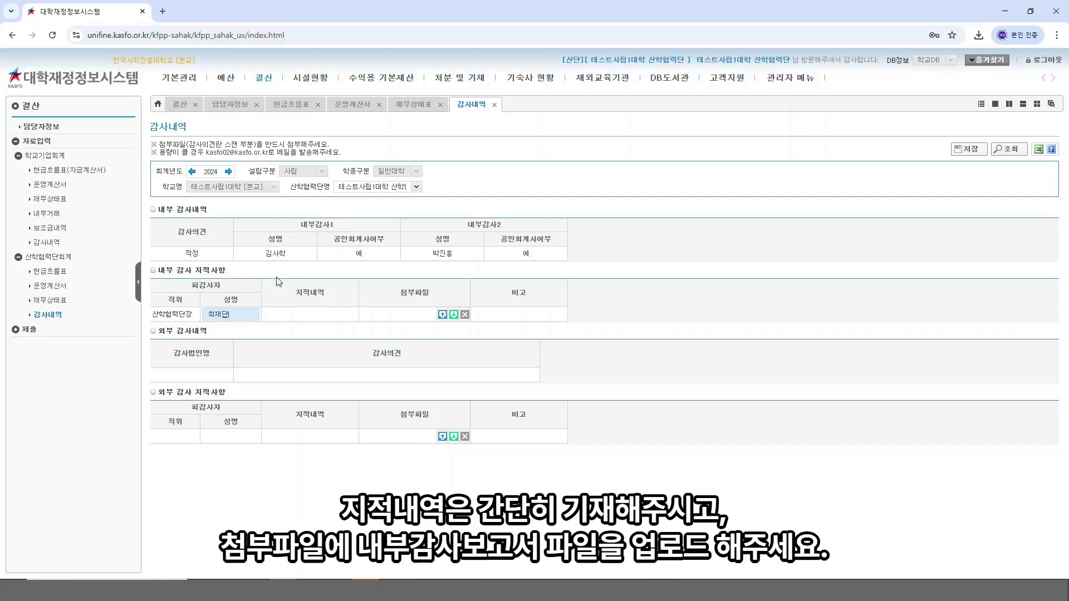
left_click(311, 314)
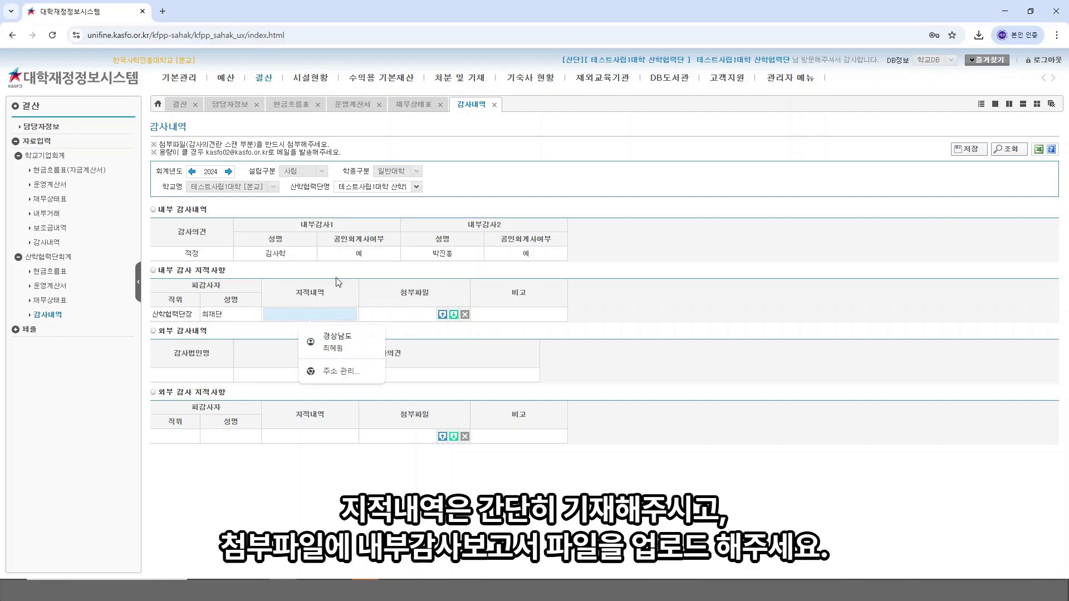
type("해당없음")
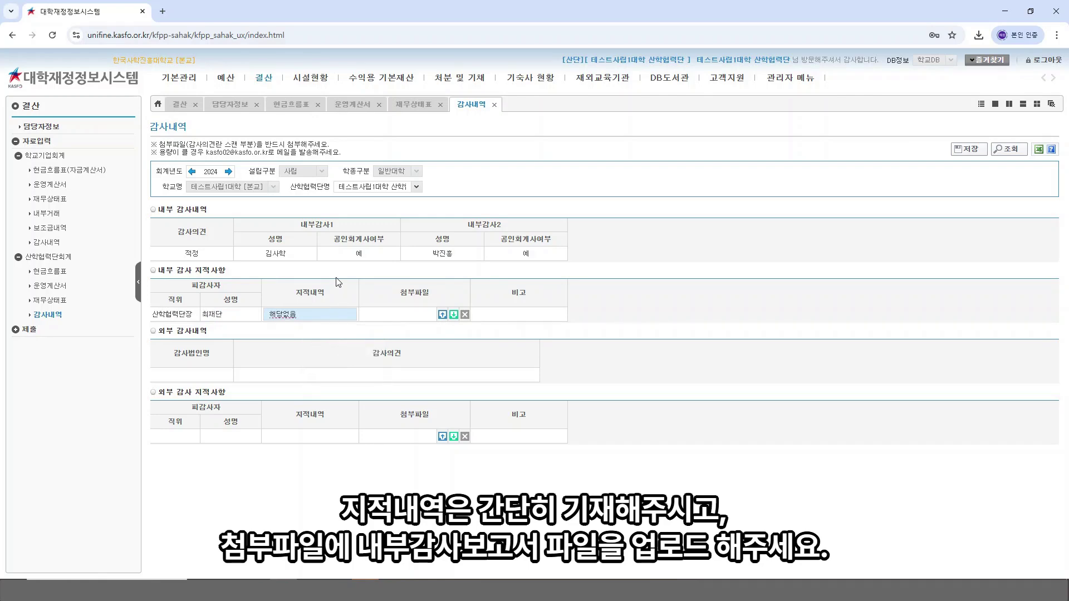
Step: Attach 내부감사보고서.pdf to the internal findings row
left_click(444, 315)
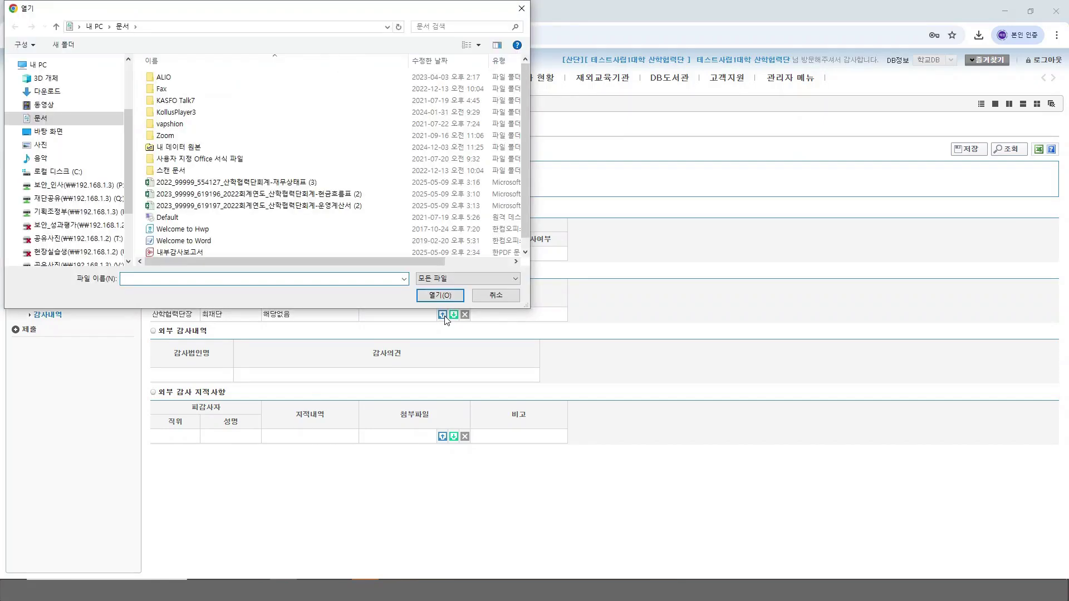
scroll(260, 245, "down", 1)
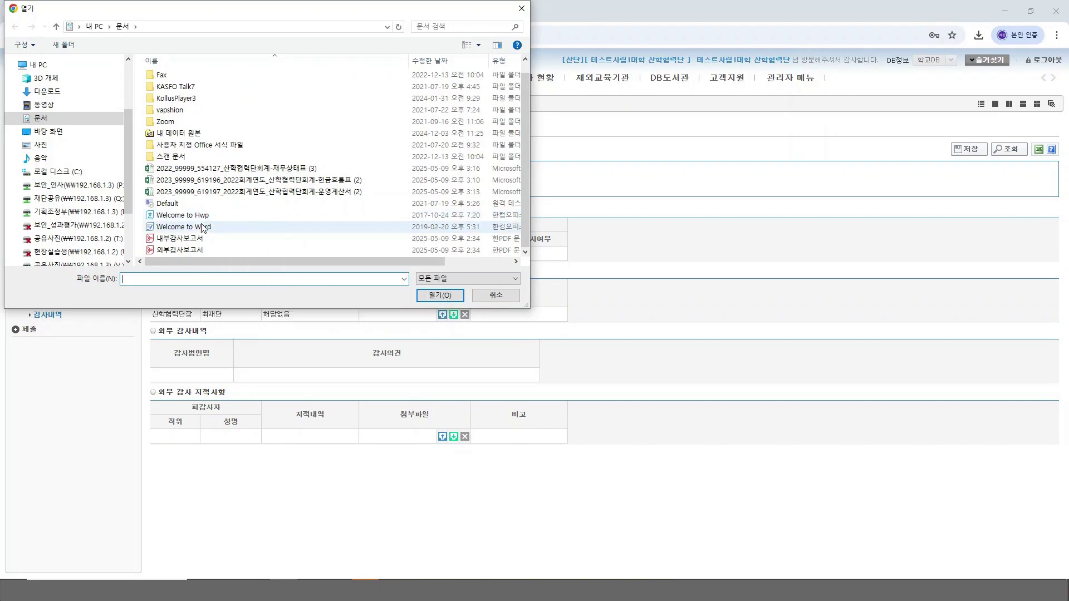
double_click(181, 243)
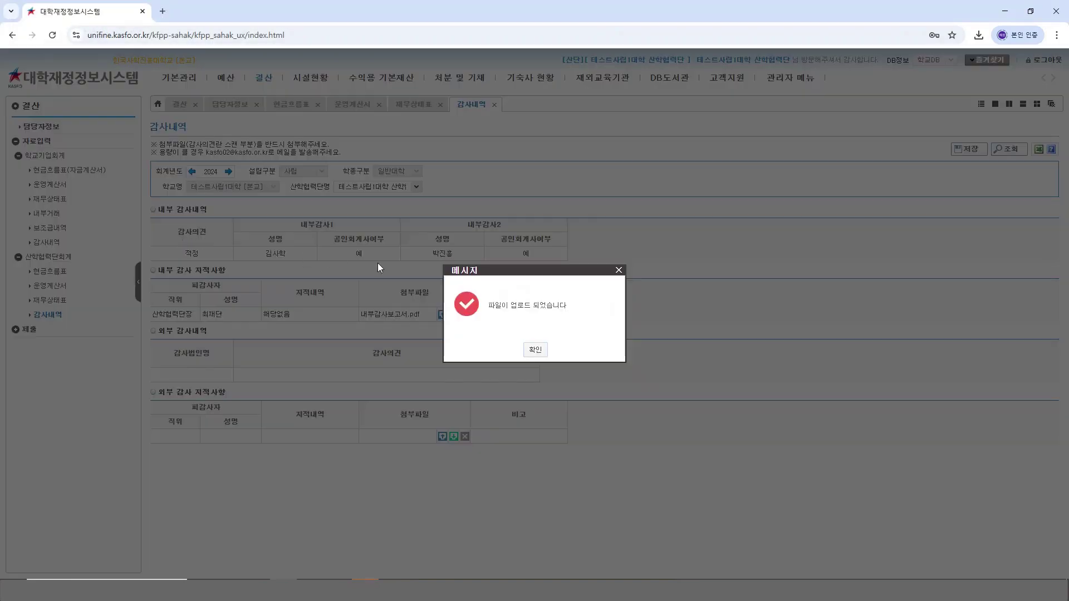
left_click(537, 350)
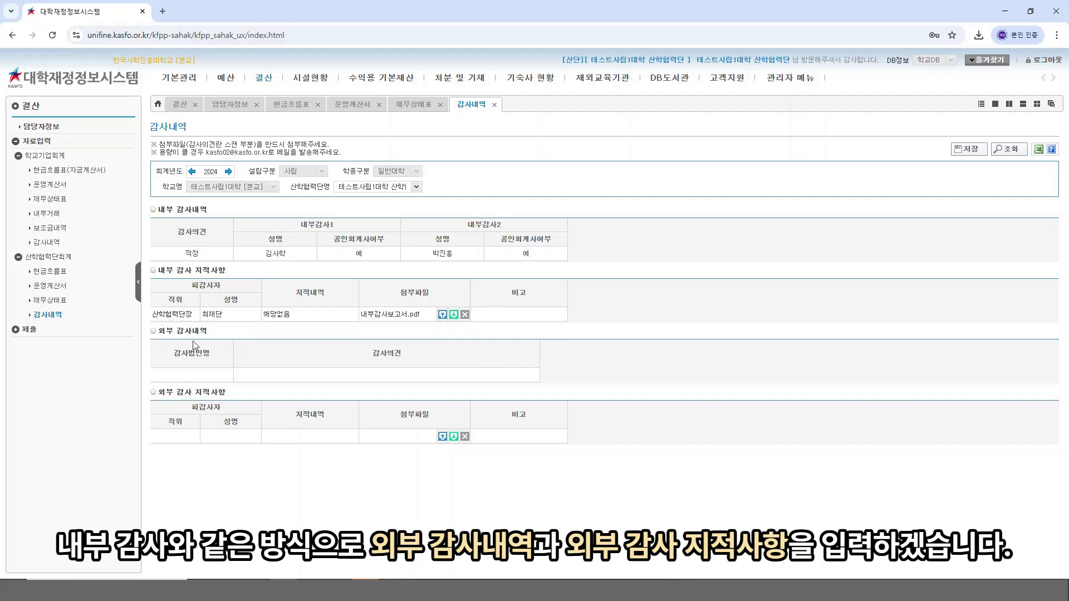
Step: Enter external audit firm 사학진흥회계법인 and set the external audit opinion to 적정
left_click(192, 374)
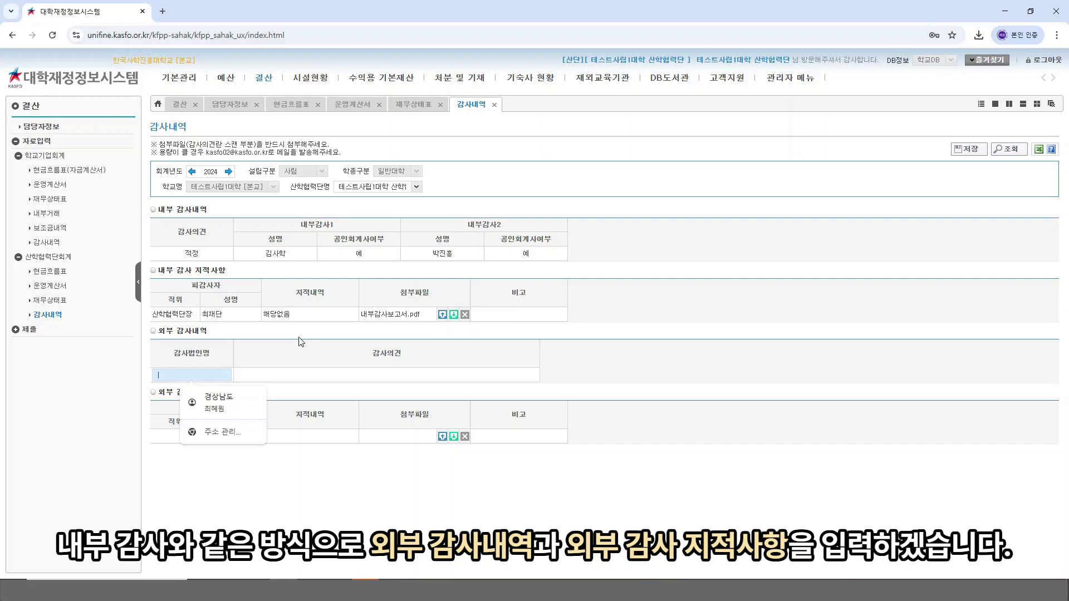
type("사헤")
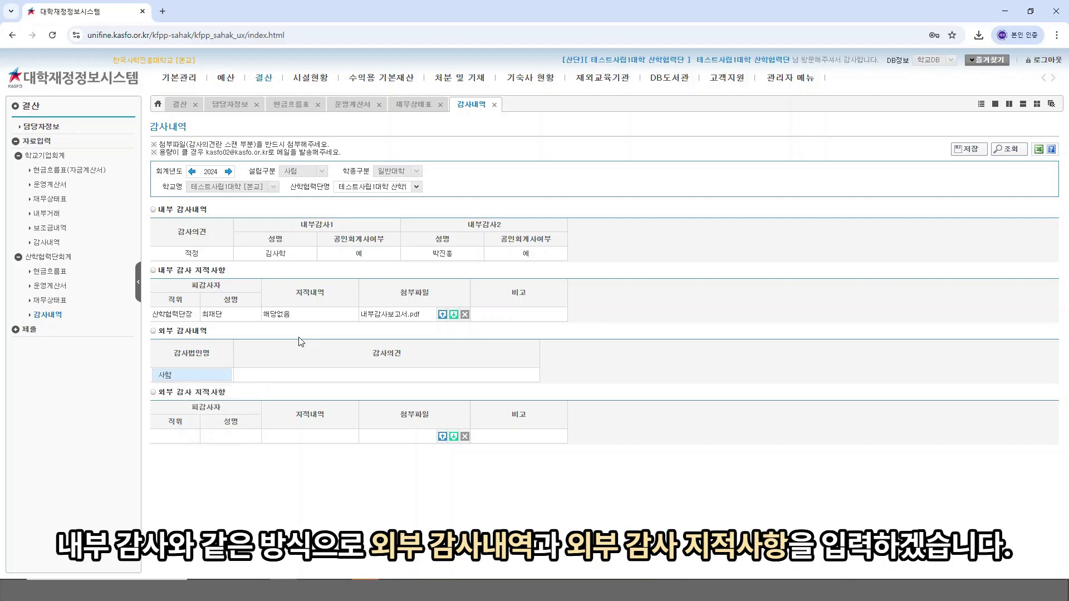
type("진흥회계법인")
left_click(308, 376)
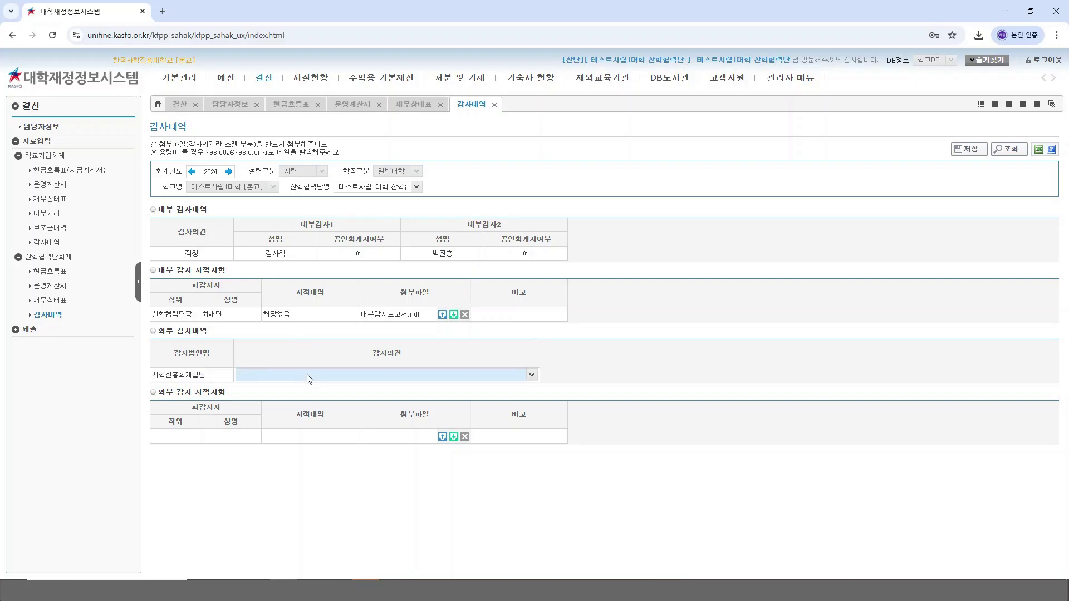
left_click(530, 374)
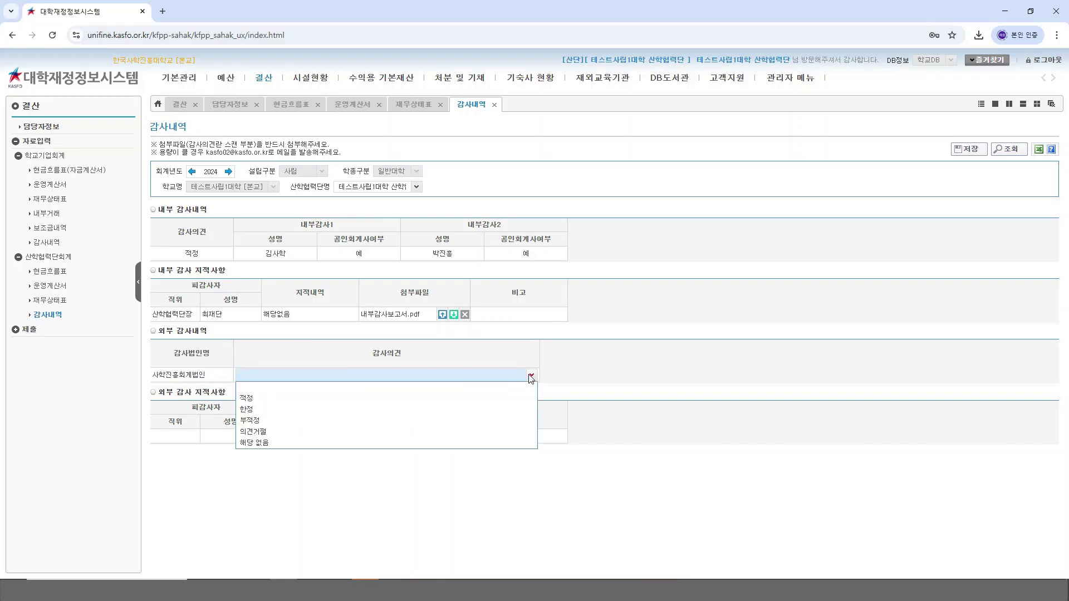
left_click(278, 399)
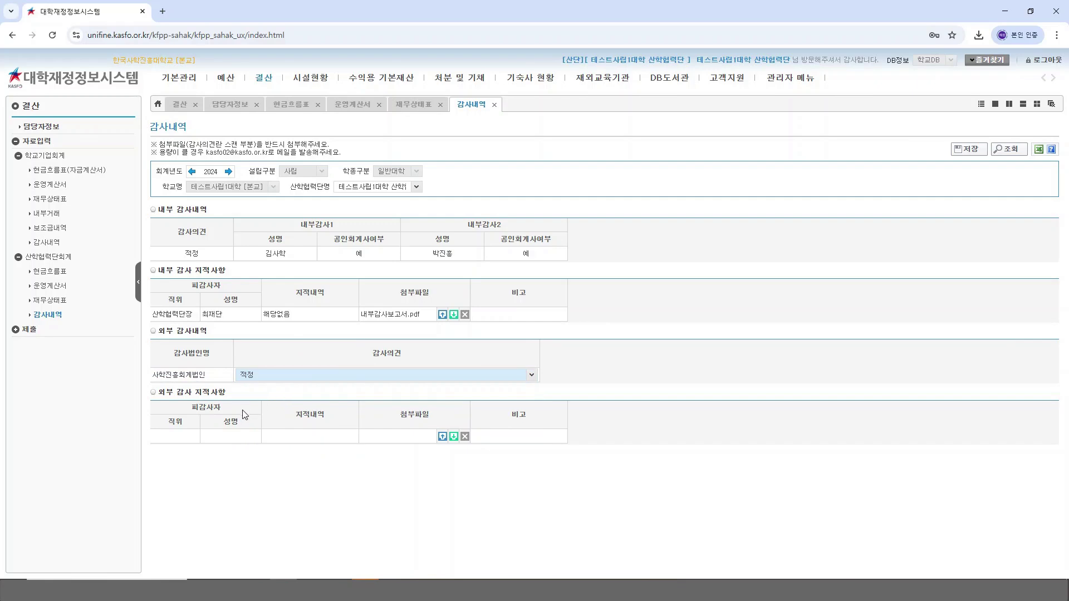
Step: Fill the external findings row with 산학협력단장, the auditee's name, and 해당없음, then start attaching a file
left_click(188, 435)
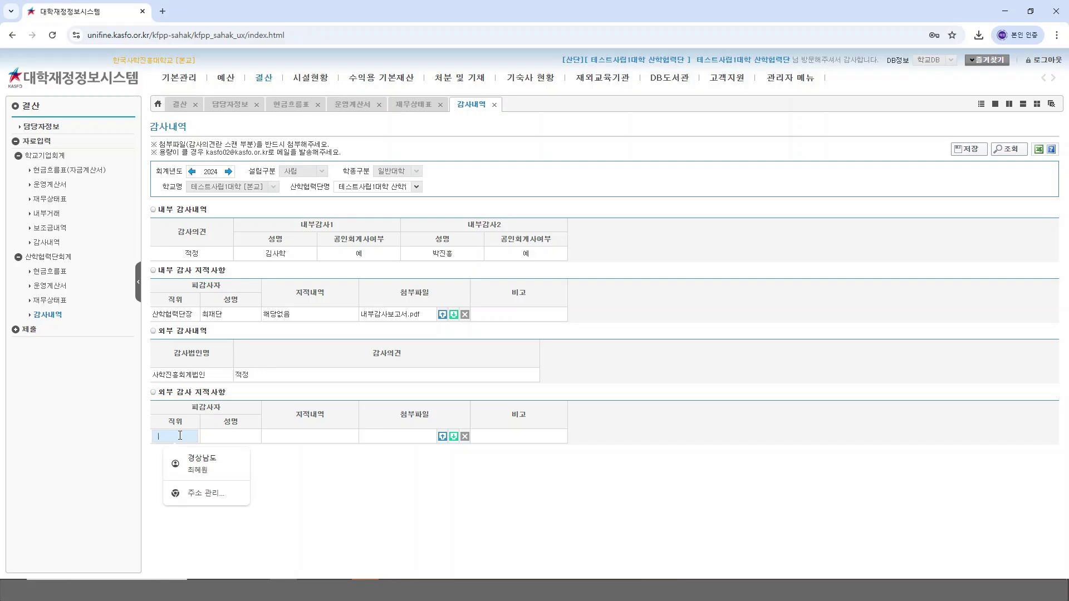
type("산학협력단")
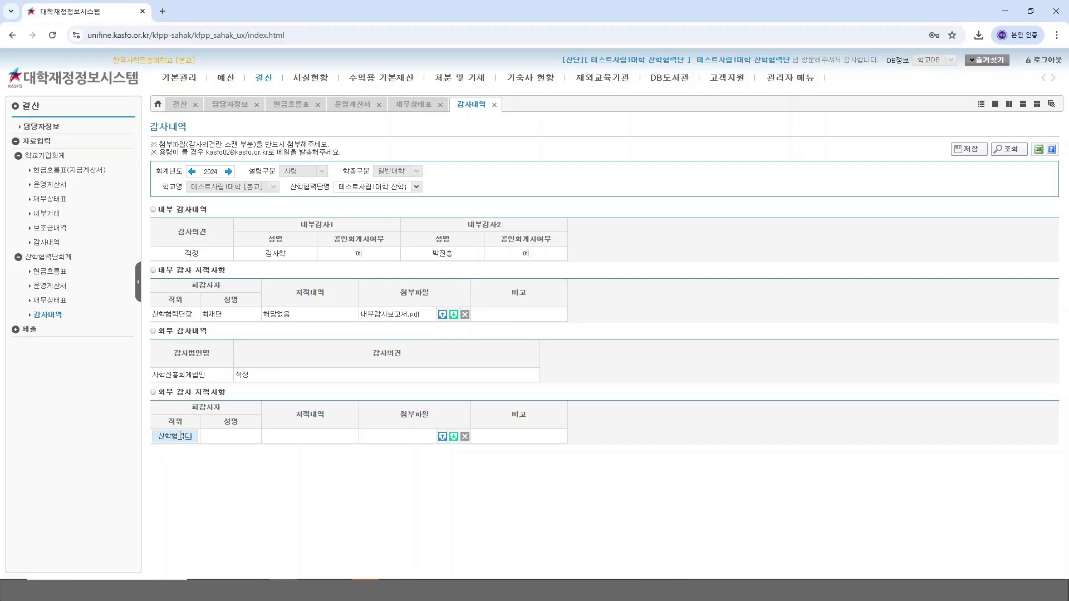
type("장")
left_click(223, 437)
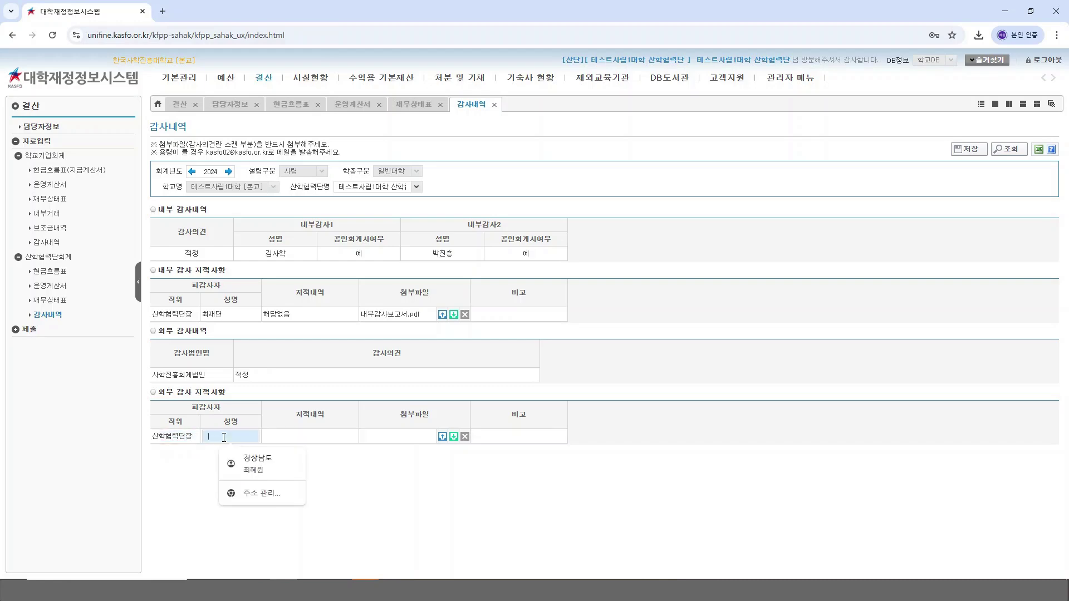
type("최재단")
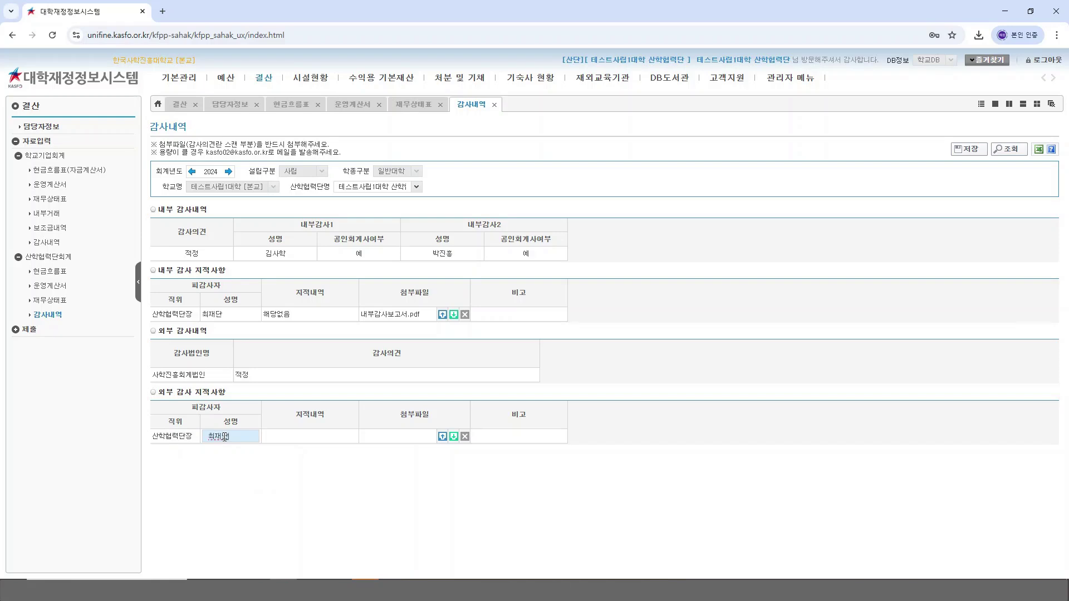
left_click(281, 436)
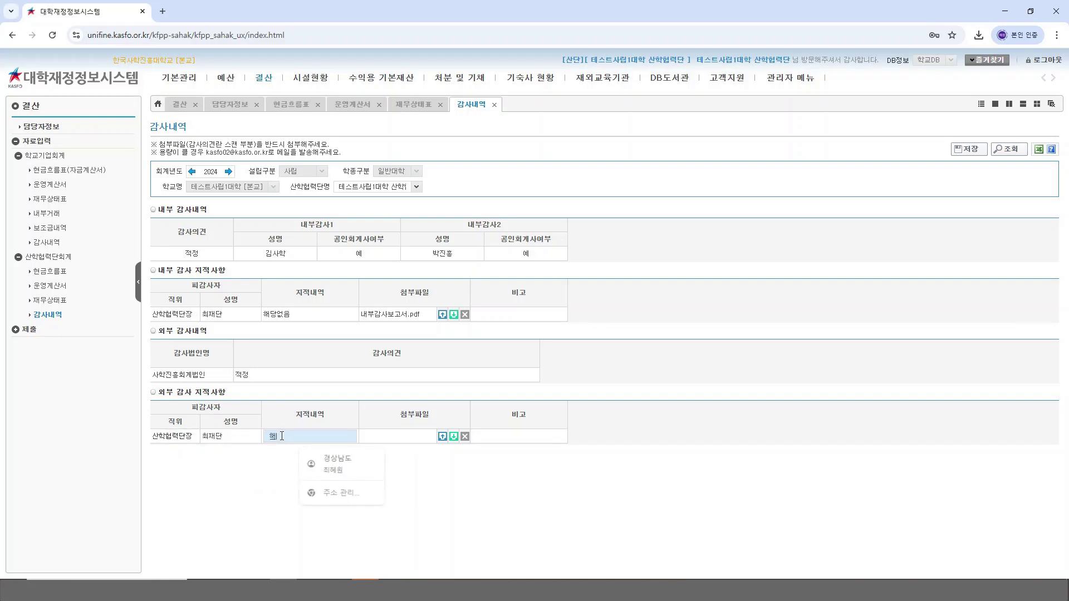
type("해당없으")
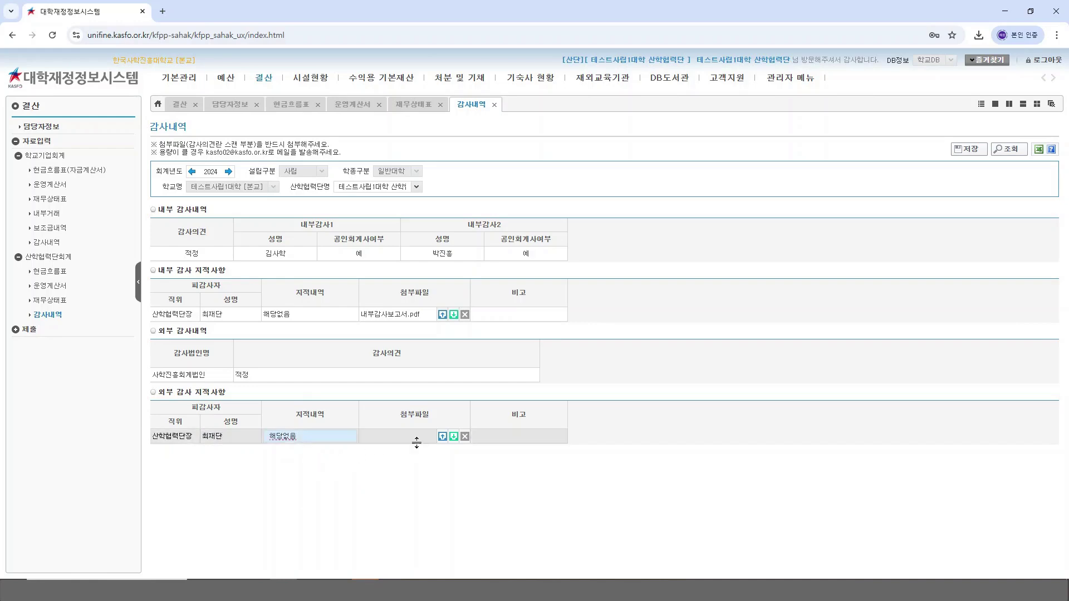
left_click(442, 436)
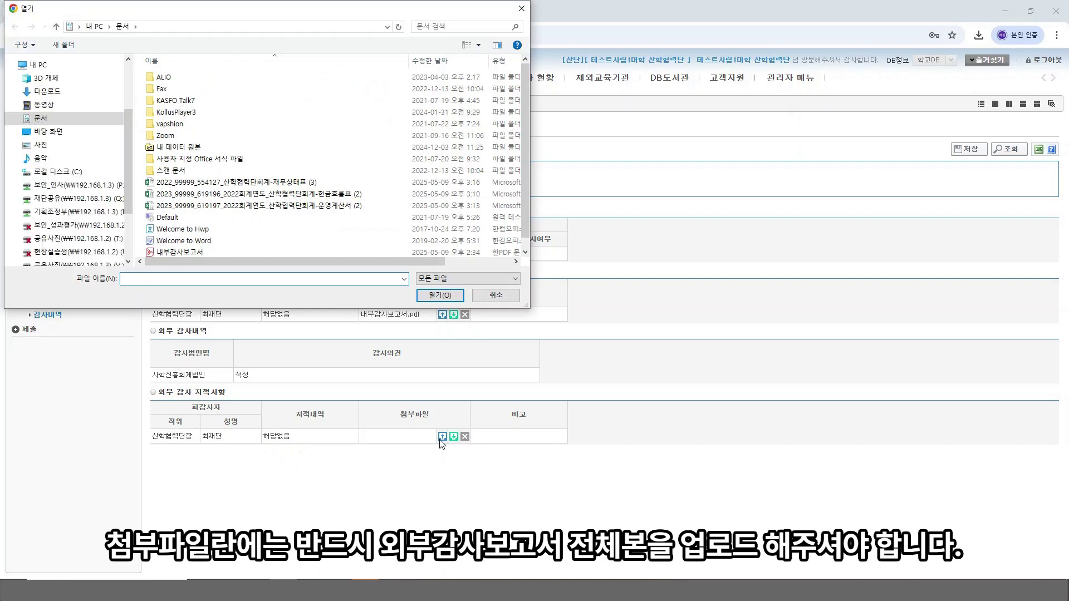
Step: Attach 외부감사보고서.pdf to the external audit findings row and save the 감사내역 page
scroll(281, 225, "down", 1)
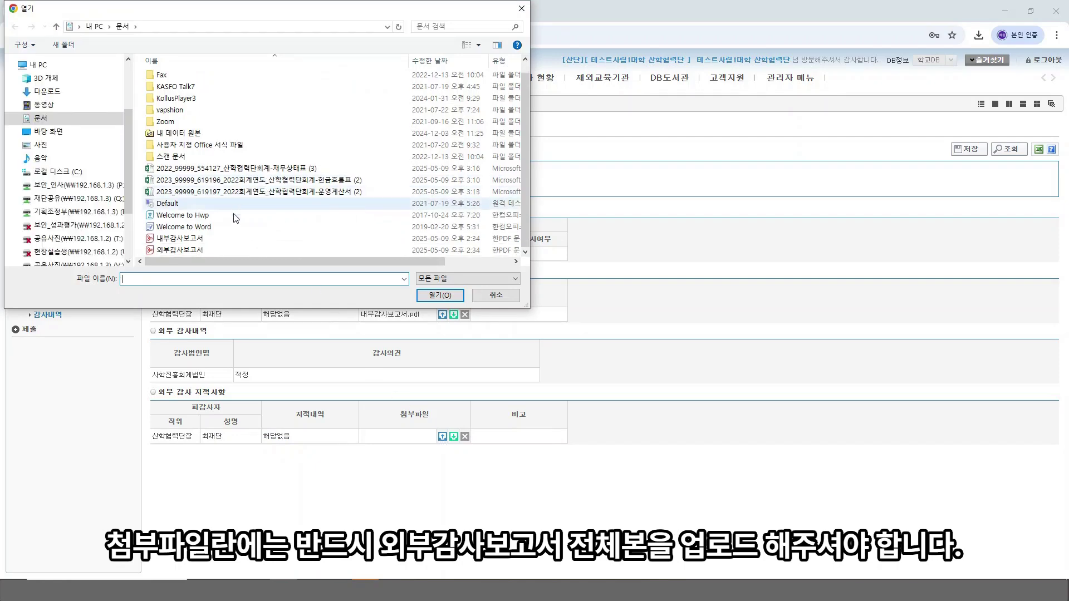
double_click(202, 251)
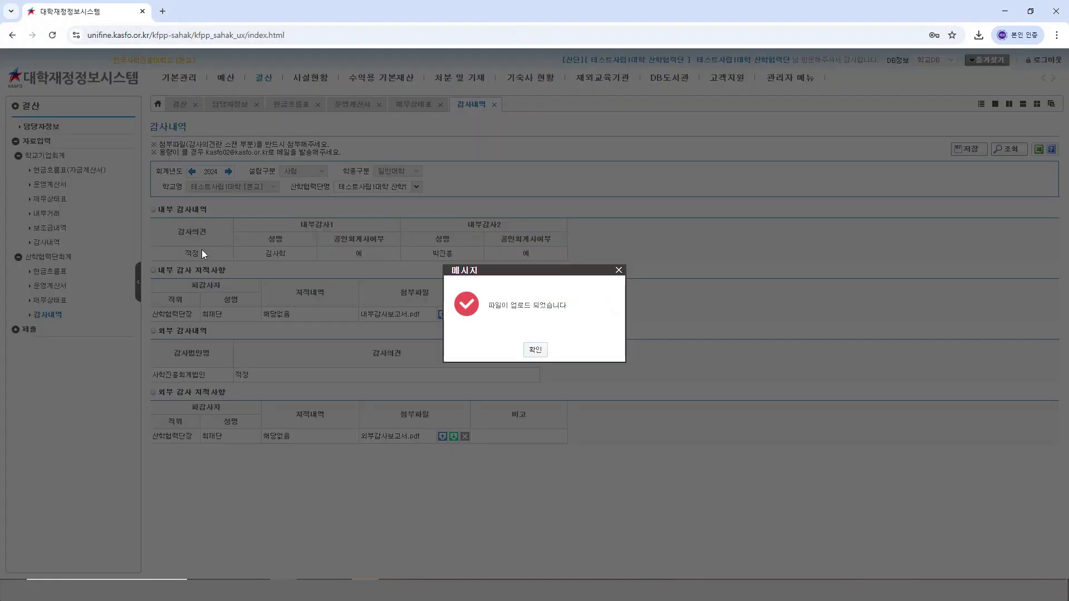
left_click(535, 350)
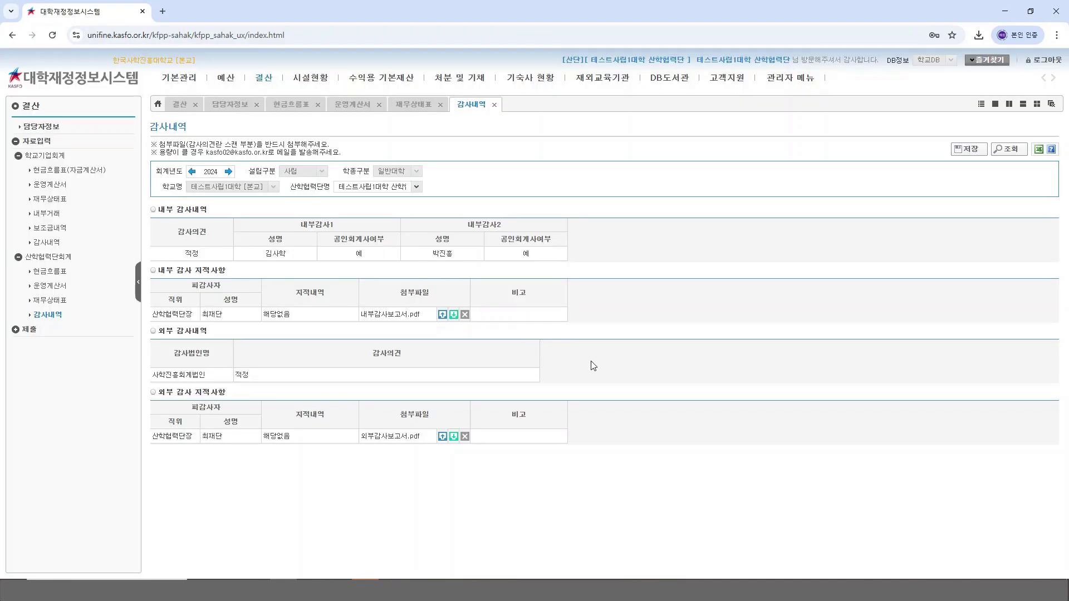
left_click(968, 152)
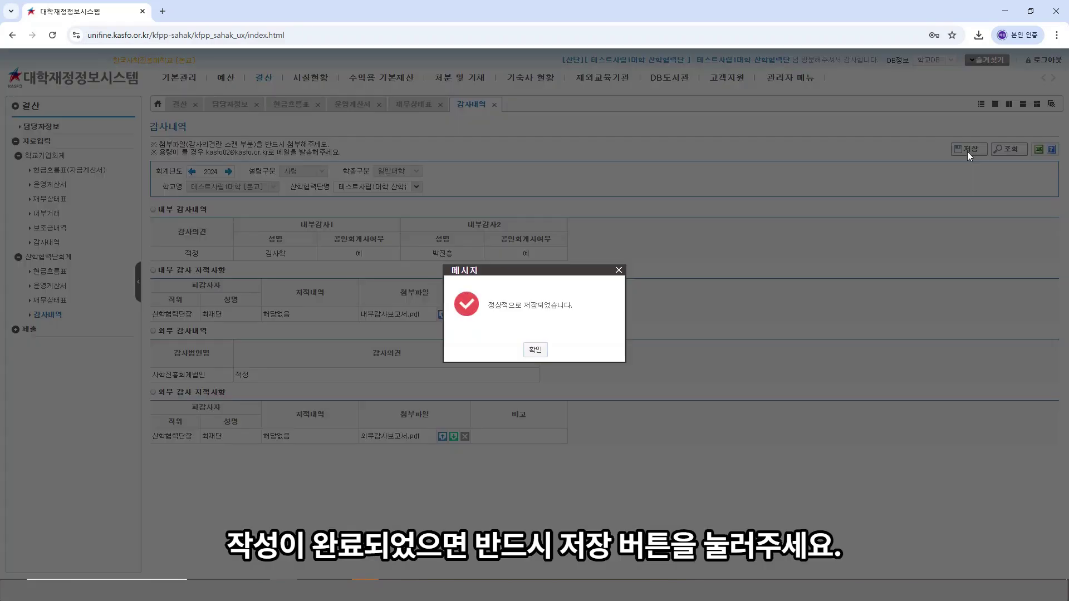
left_click(536, 351)
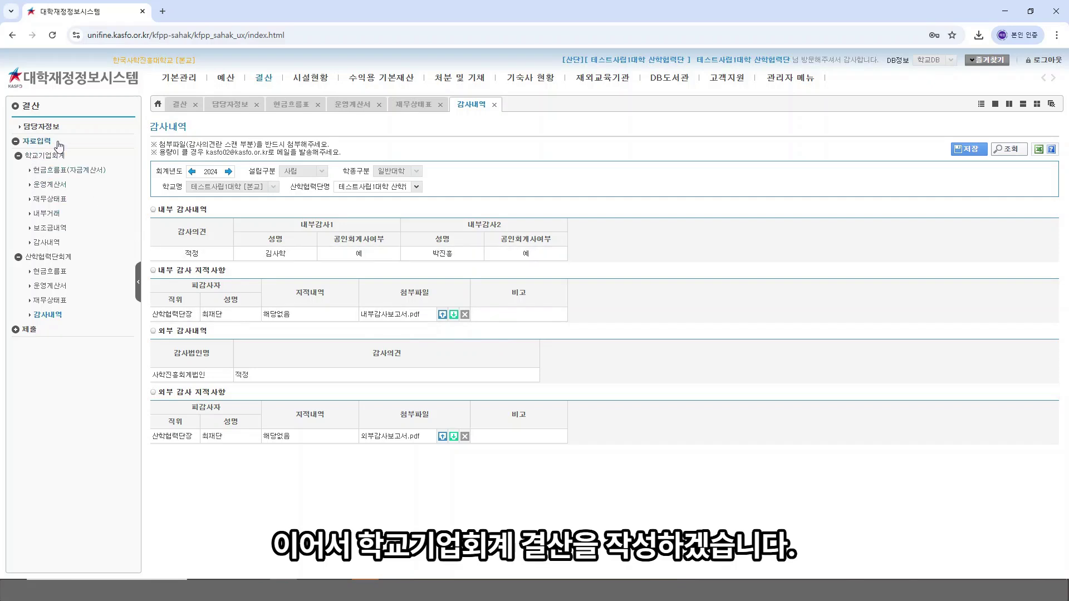
Step: Go to the 학교기업회계 자금계산서 page and download 학교기업회계-자금계산서.xlsx
left_click(64, 176)
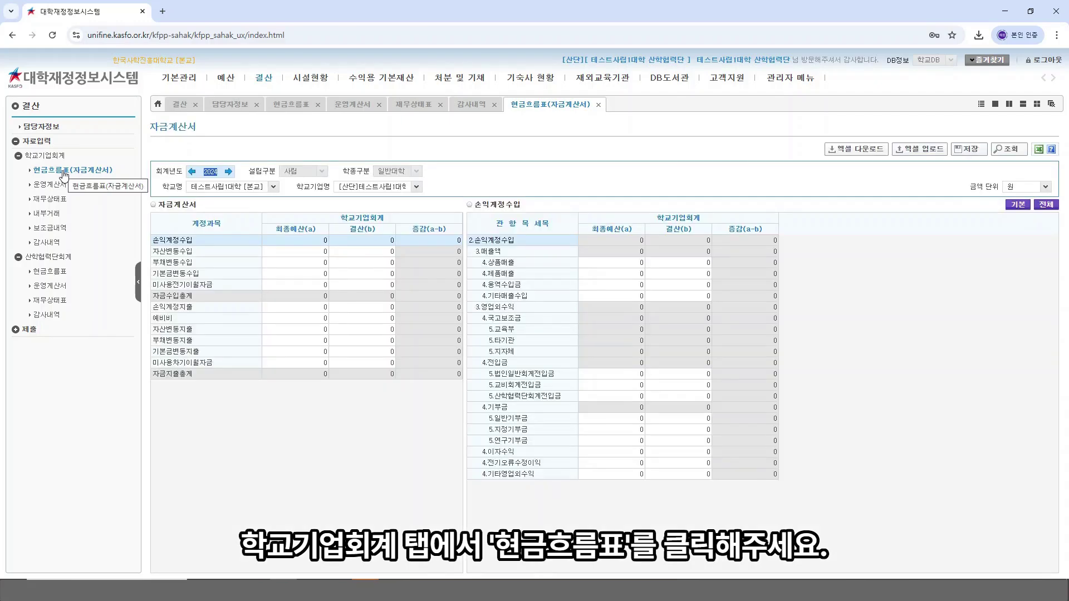
left_click(386, 436)
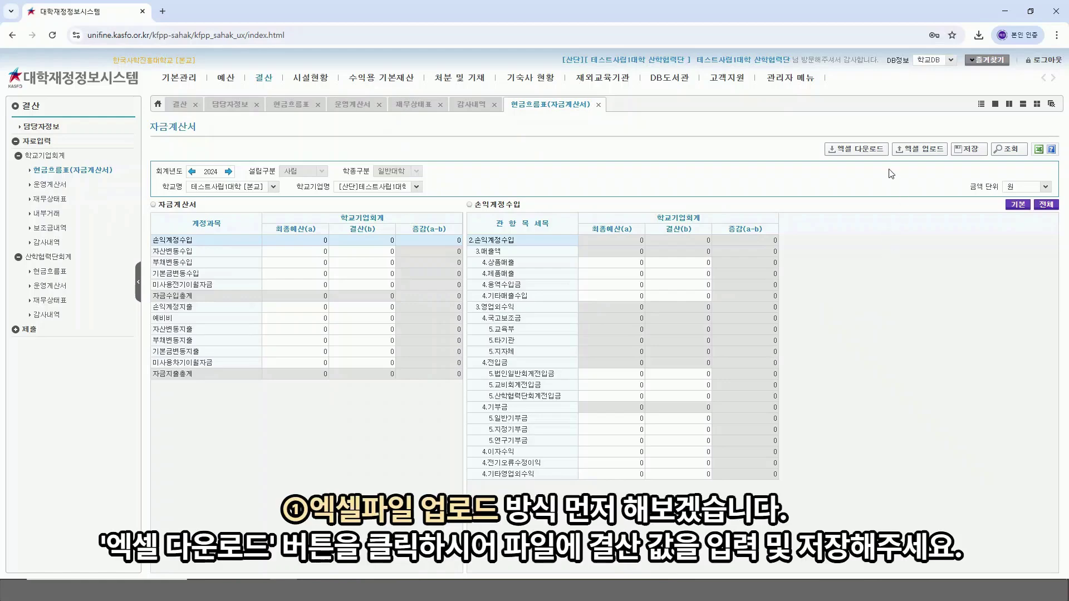
left_click(861, 153)
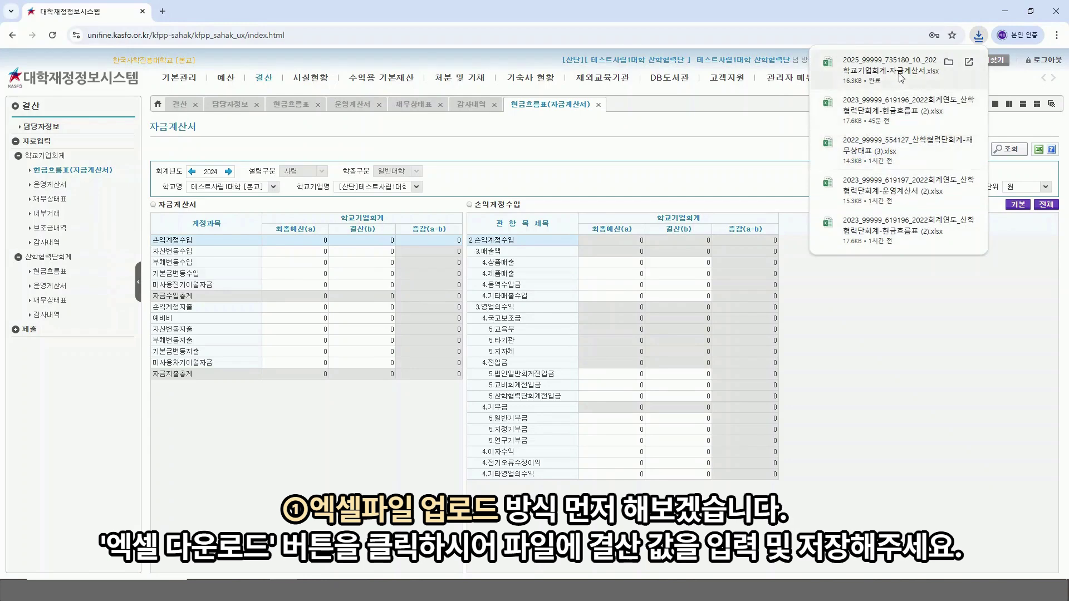
Step: Open the downloaded template and enter 100 for 상품매출 (B5) and 교비회계전입금 (B16)
left_click(891, 70)
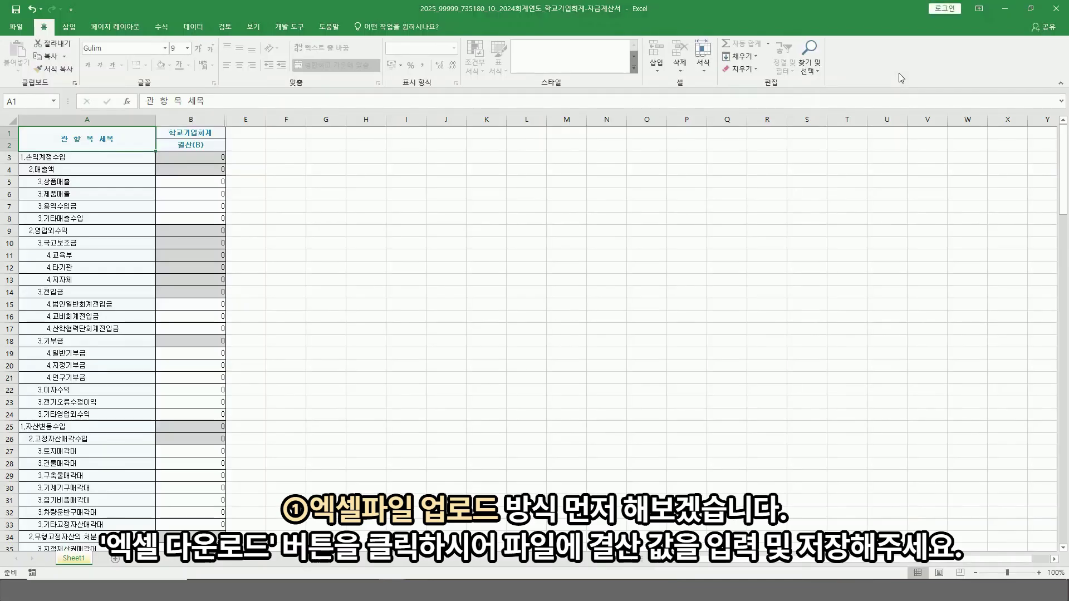
left_click(384, 239)
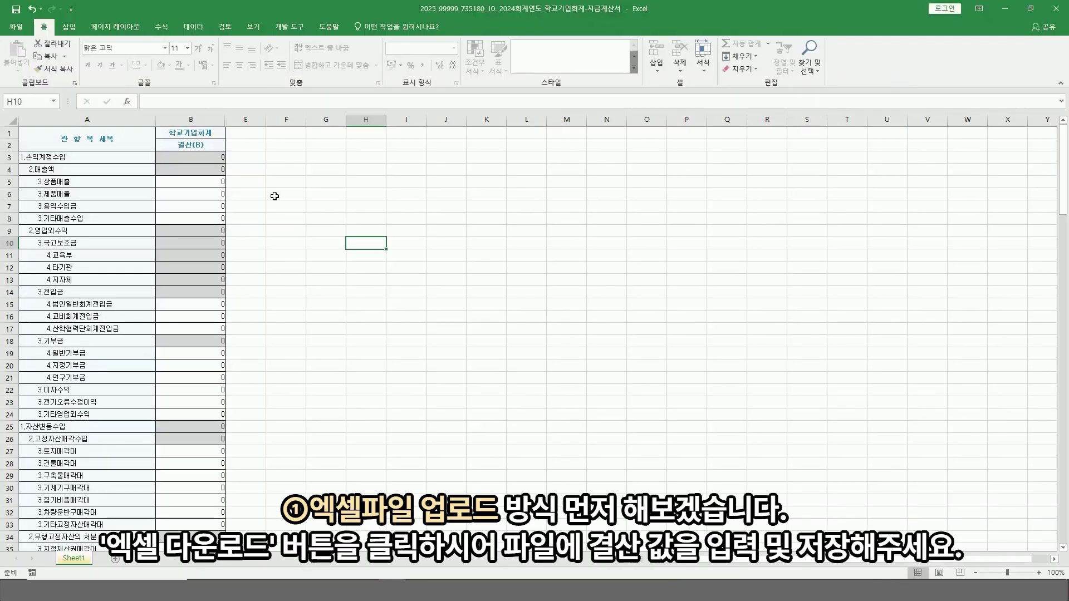
left_click(206, 184)
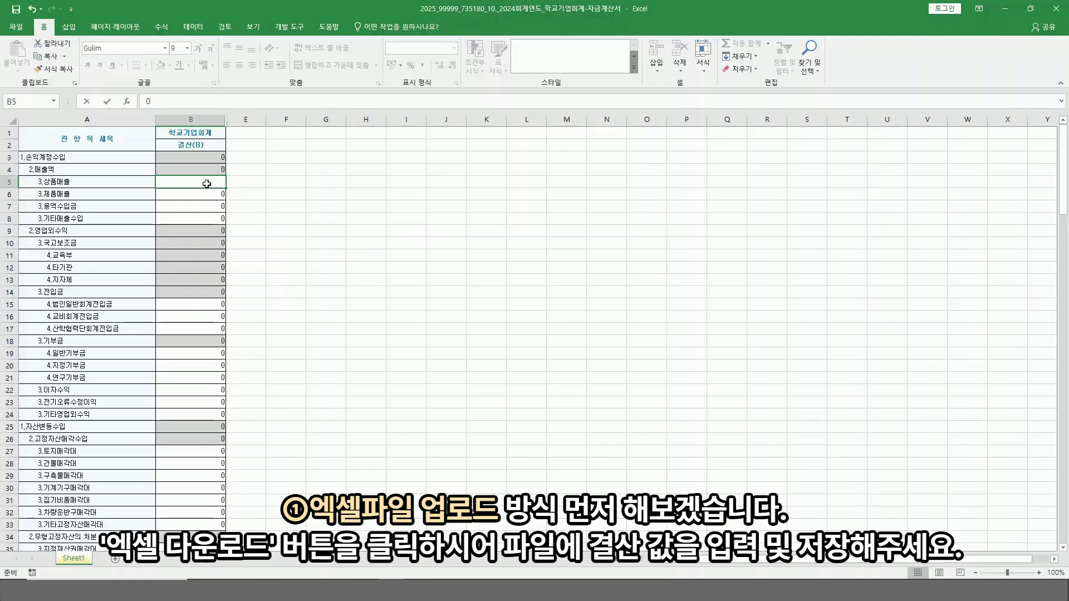
type("100")
left_click(311, 205)
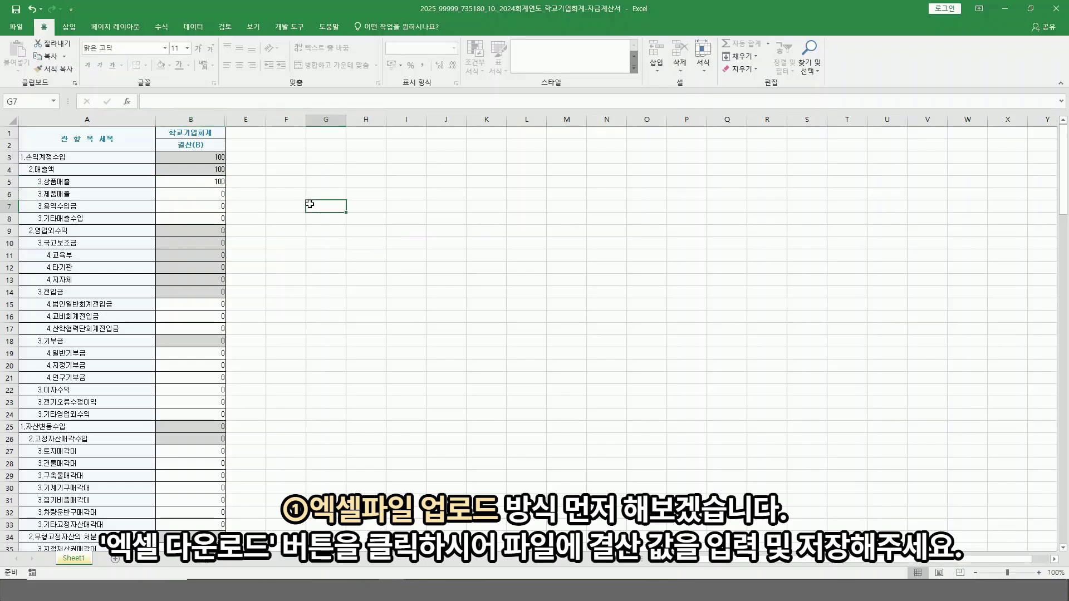
left_click(216, 316)
type("100")
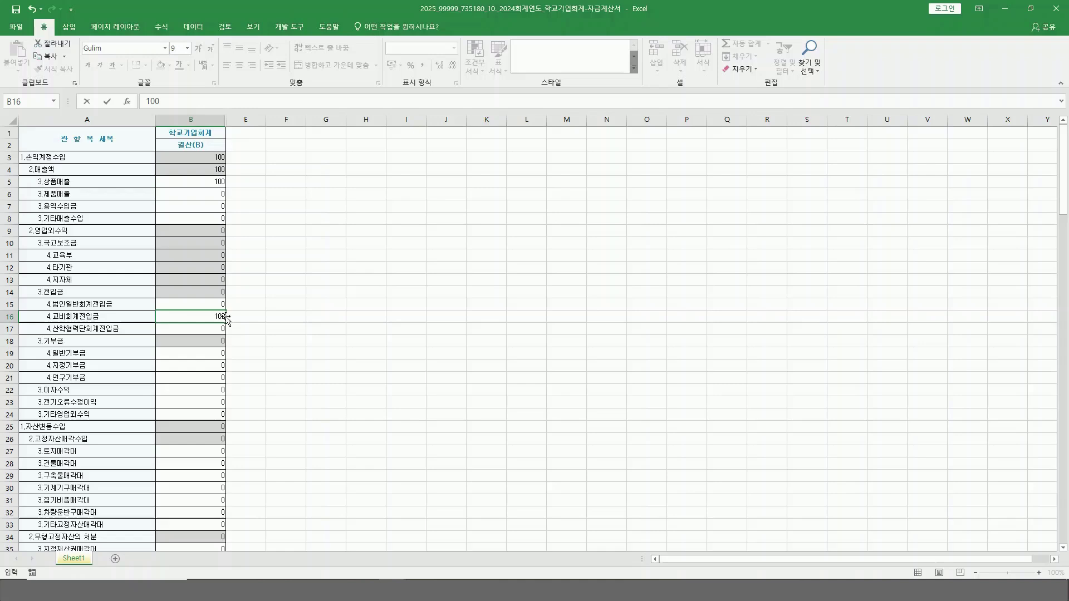
left_click(310, 316)
Step: Enter 100 for 급여 in B69 and save the workbook
scroll(309, 316, "down", 13)
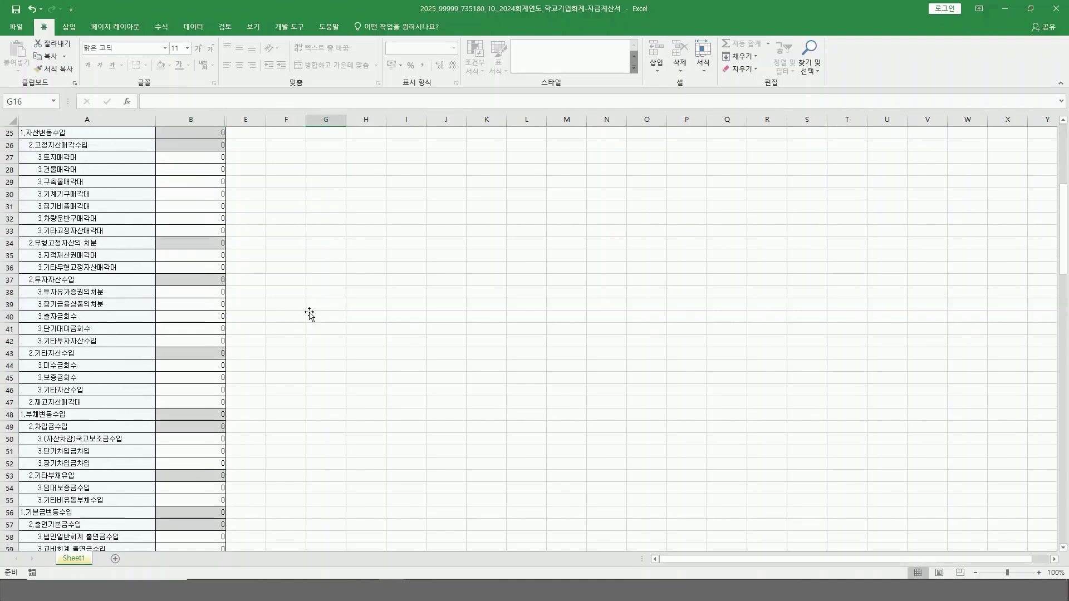
scroll(310, 316, "down", 2)
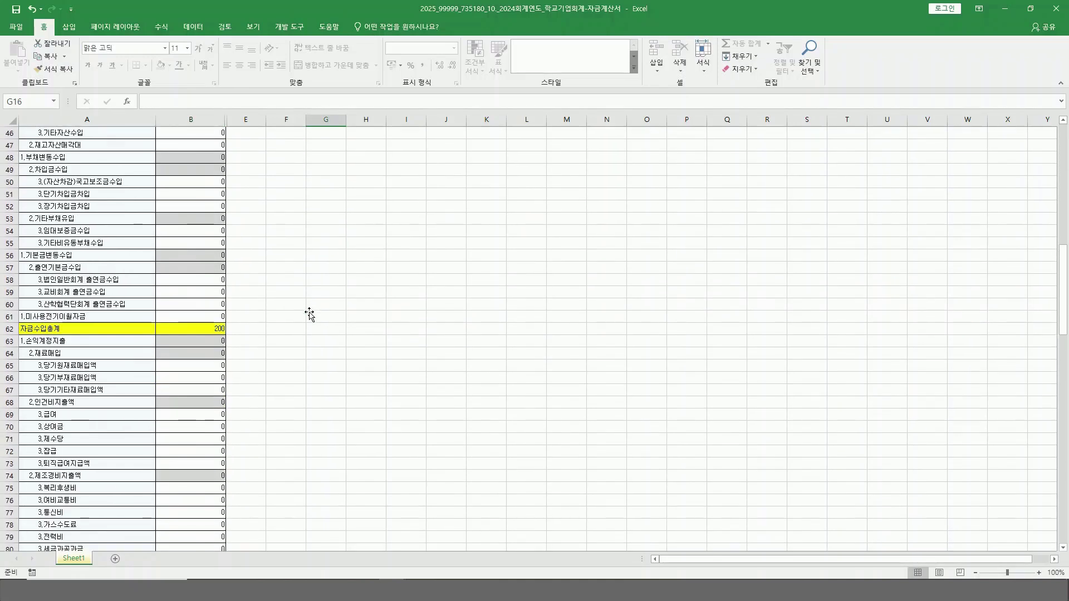
scroll(309, 315, "down", 1)
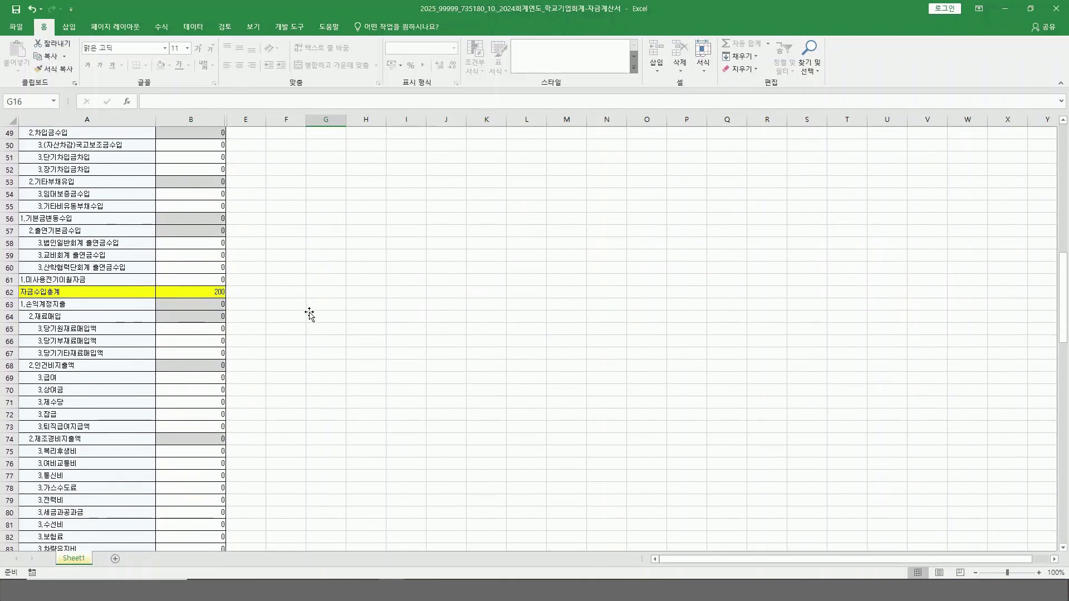
left_click(222, 378)
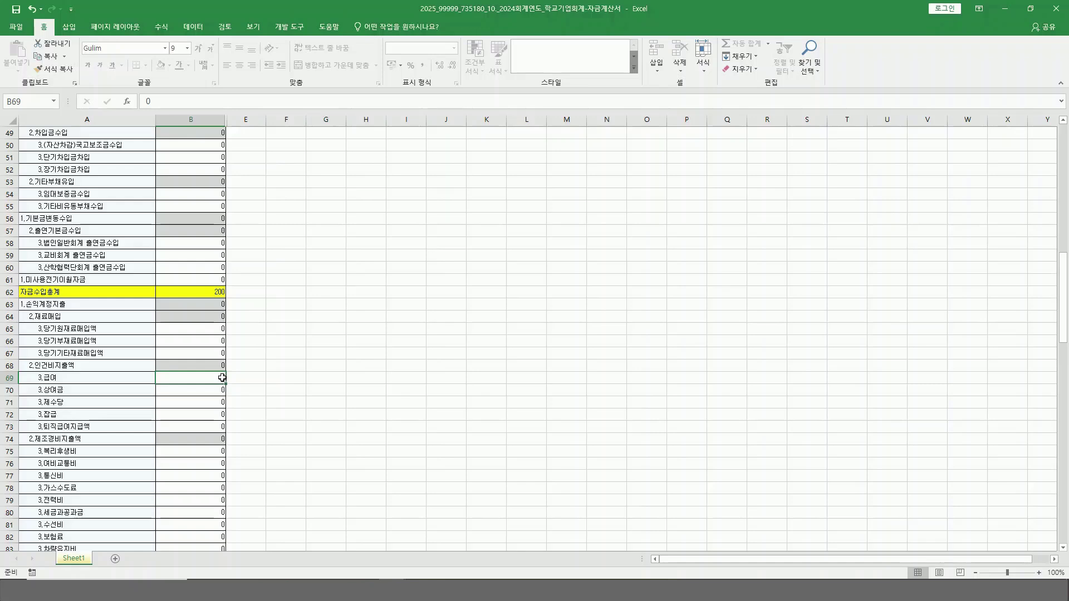
type("100")
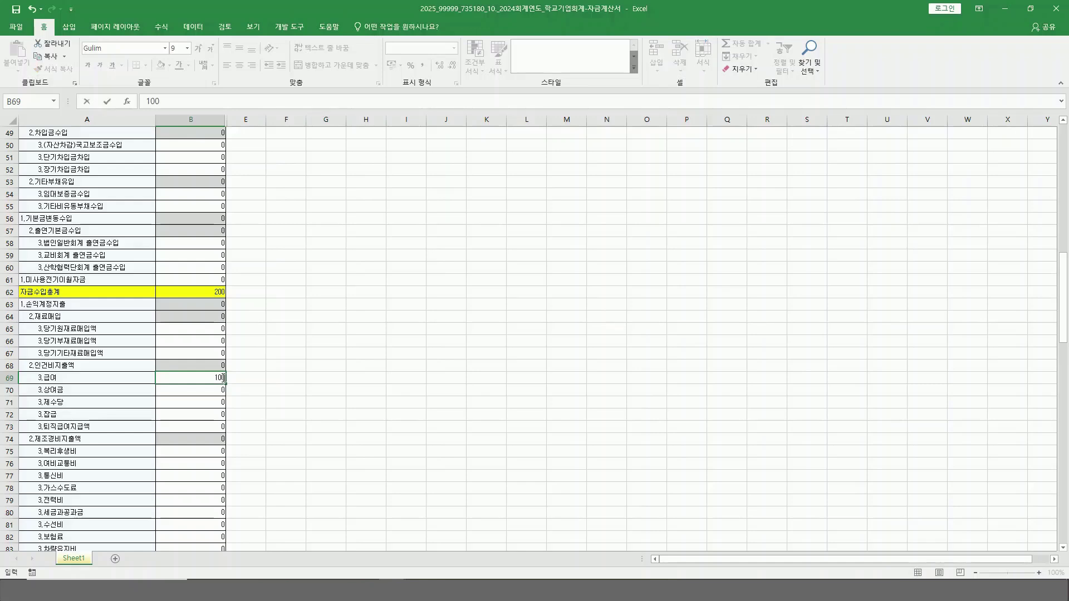
left_click(259, 365)
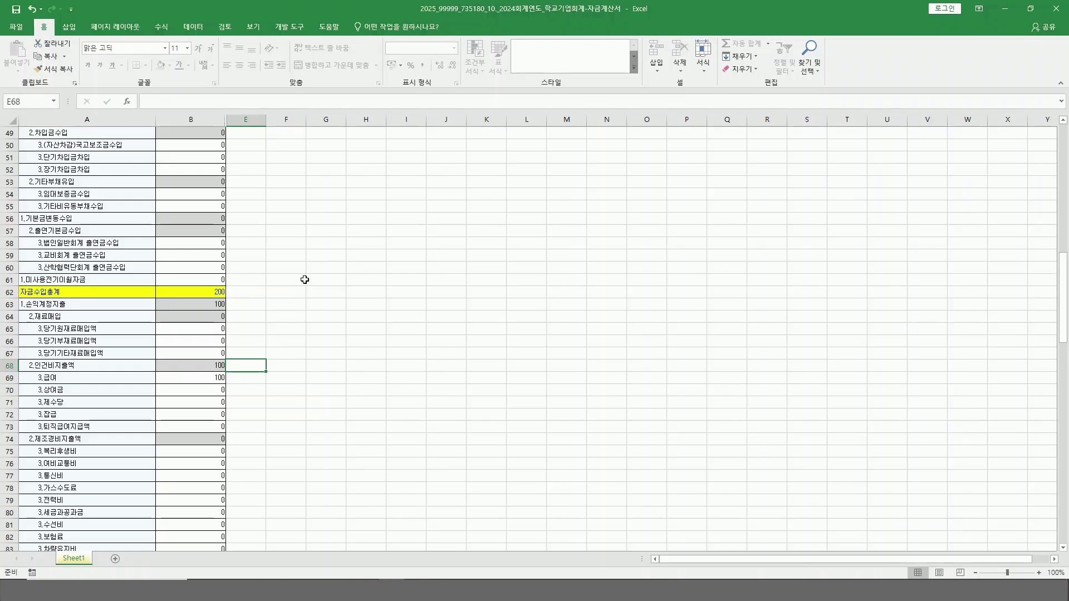
left_click(16, 11)
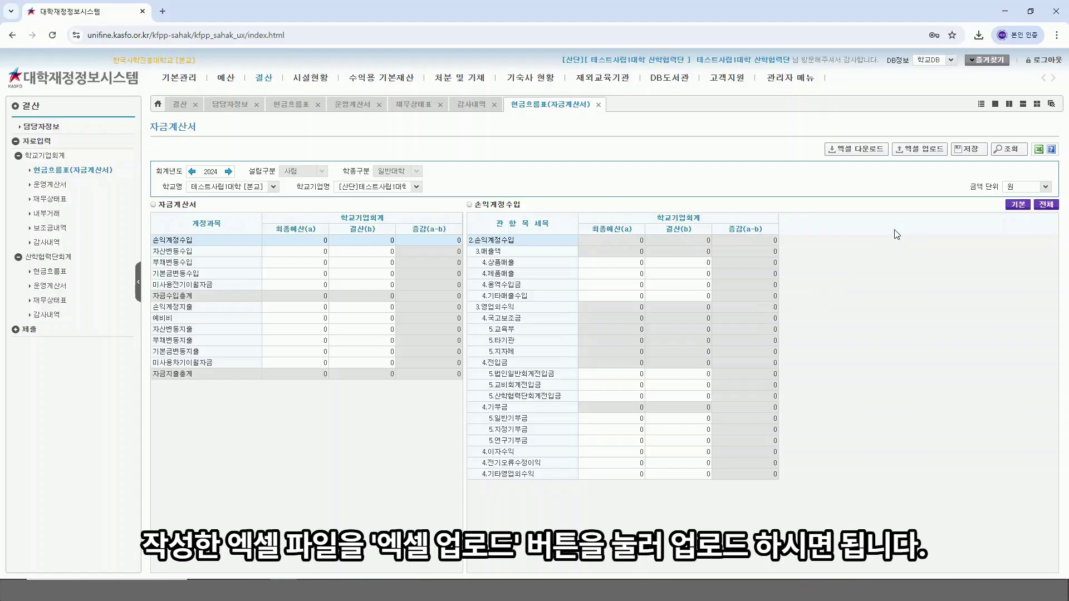
Step: Upload the filled 학교기업회계-자금계산서 workbook, giving 수입총계 200 and 지출총계 100
left_click(931, 152)
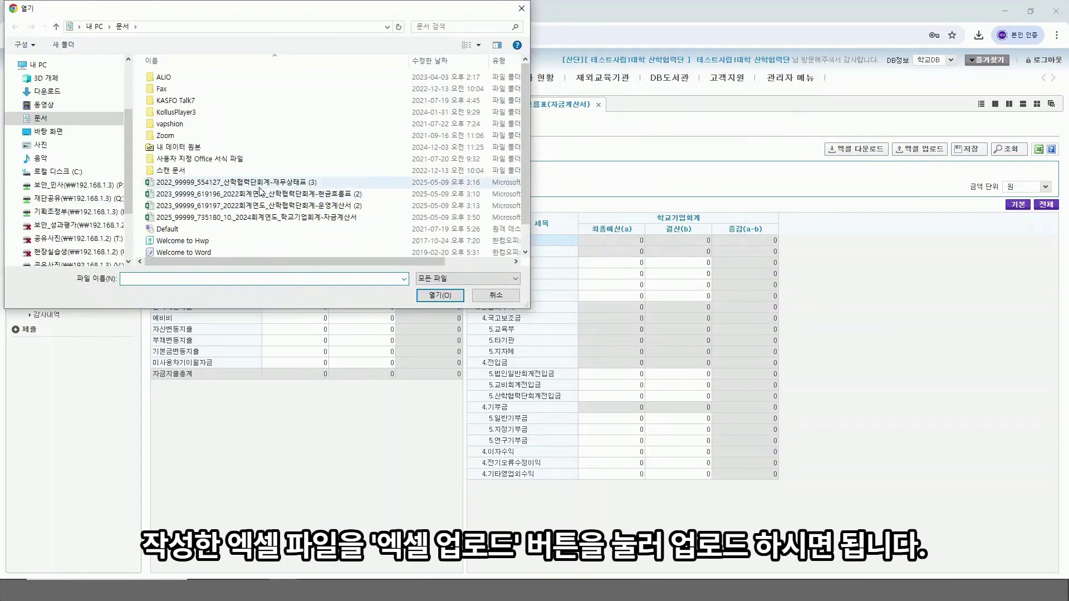
double_click(291, 218)
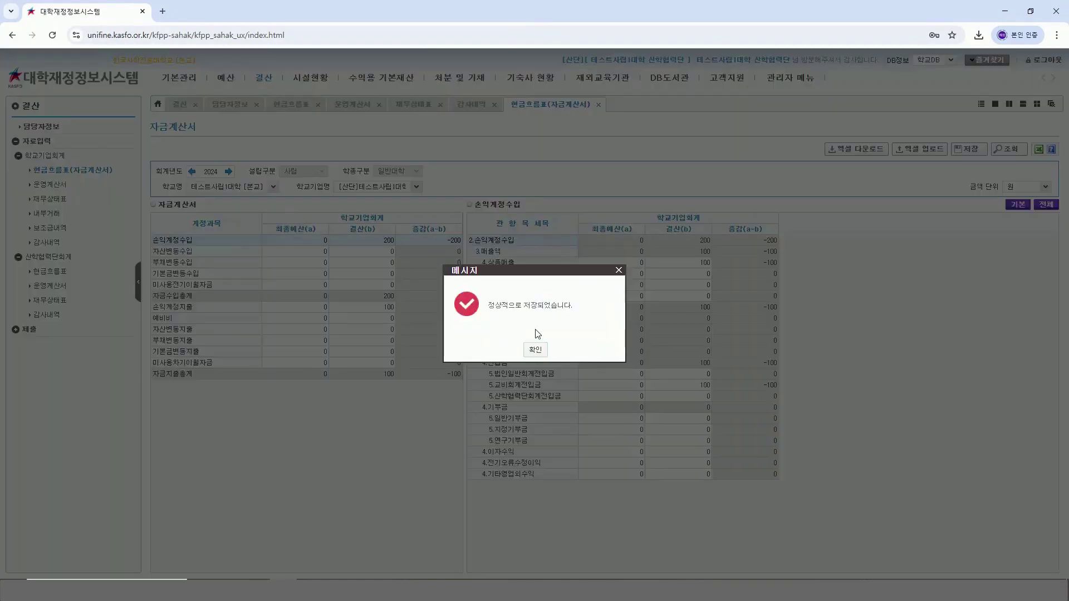
left_click(535, 350)
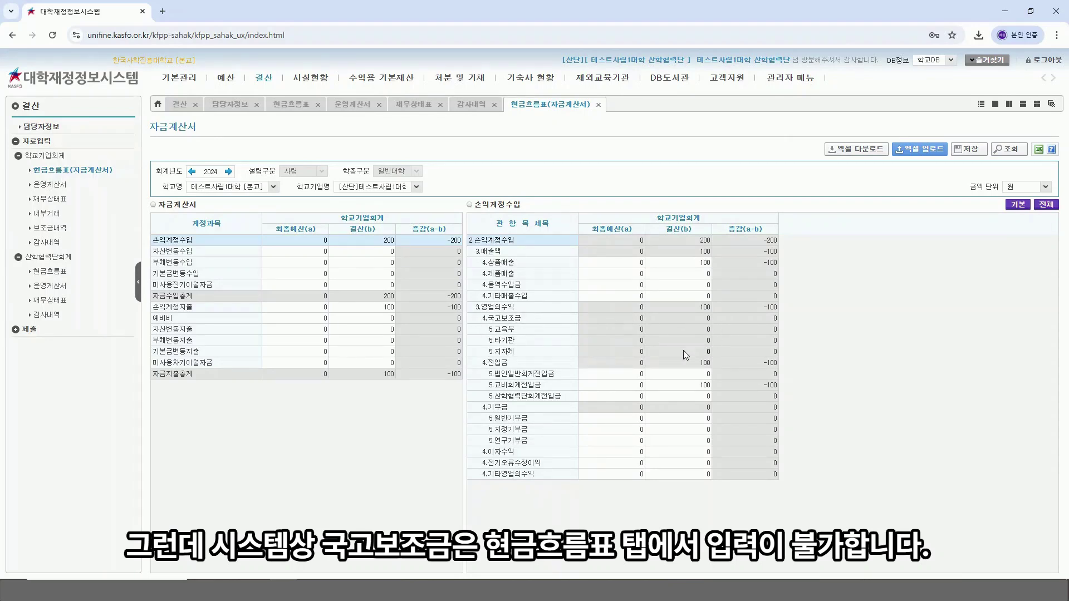
left_click(609, 334)
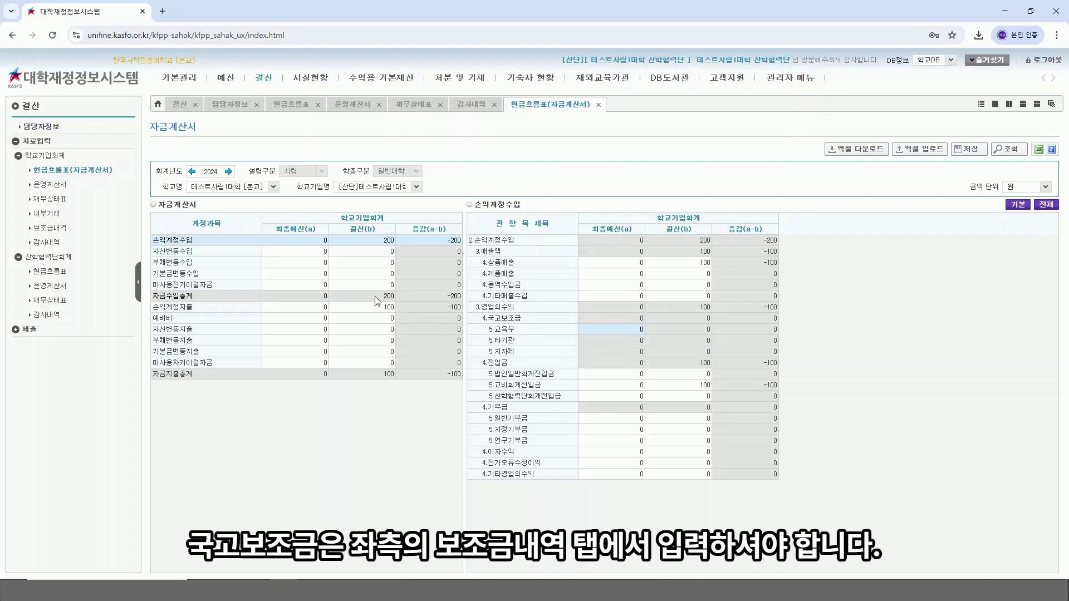
Step: Go to 보조금내역 and start a subsidy row with 대분류 and 중분류 set to 지자체
left_click(54, 230)
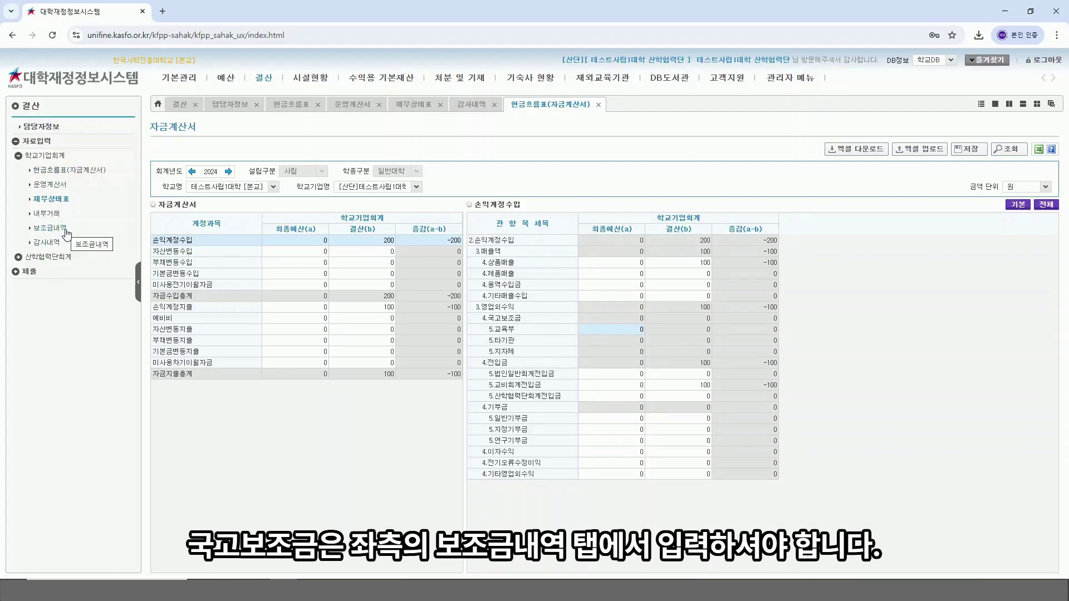
left_click(65, 230)
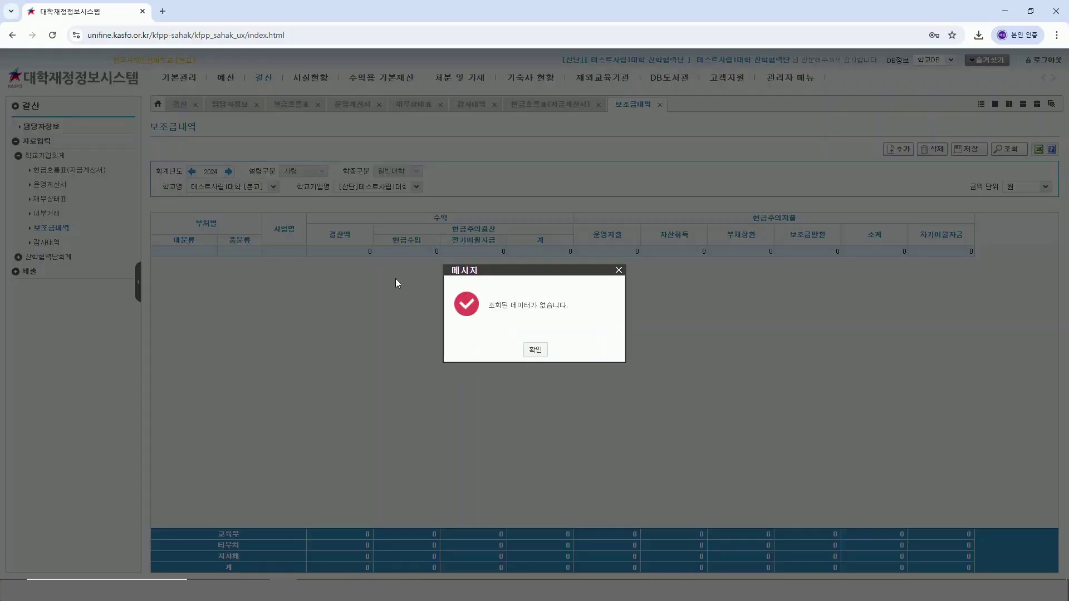
left_click(535, 349)
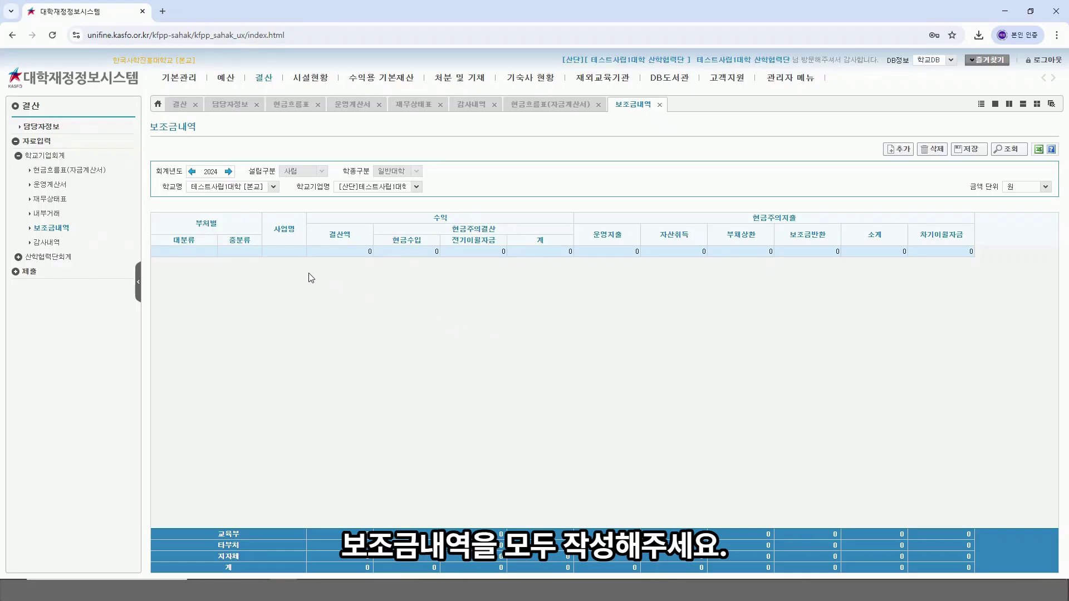
left_click(210, 253)
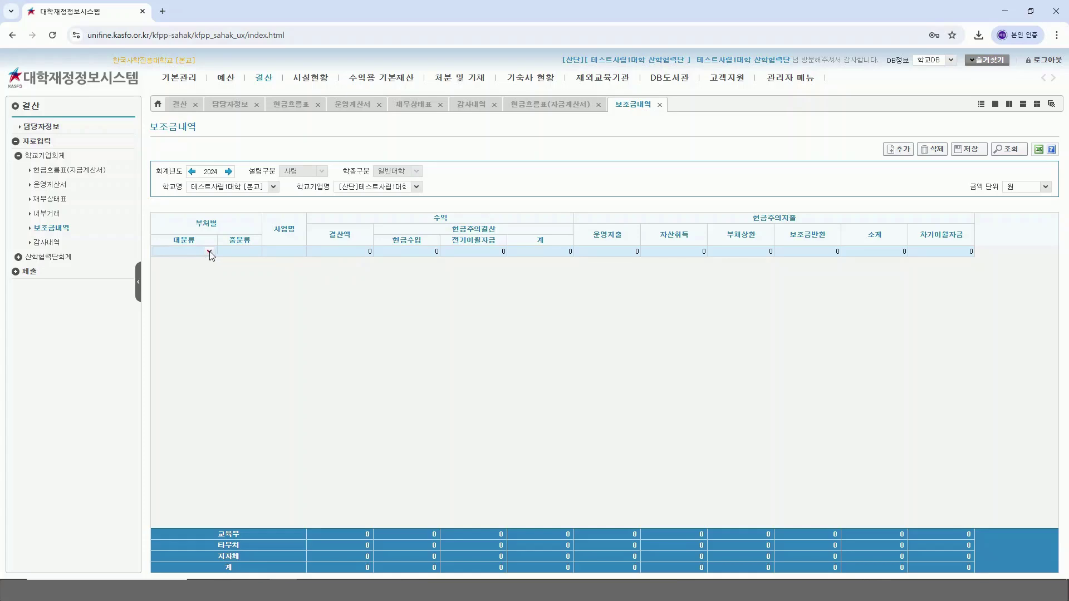
left_click(210, 253)
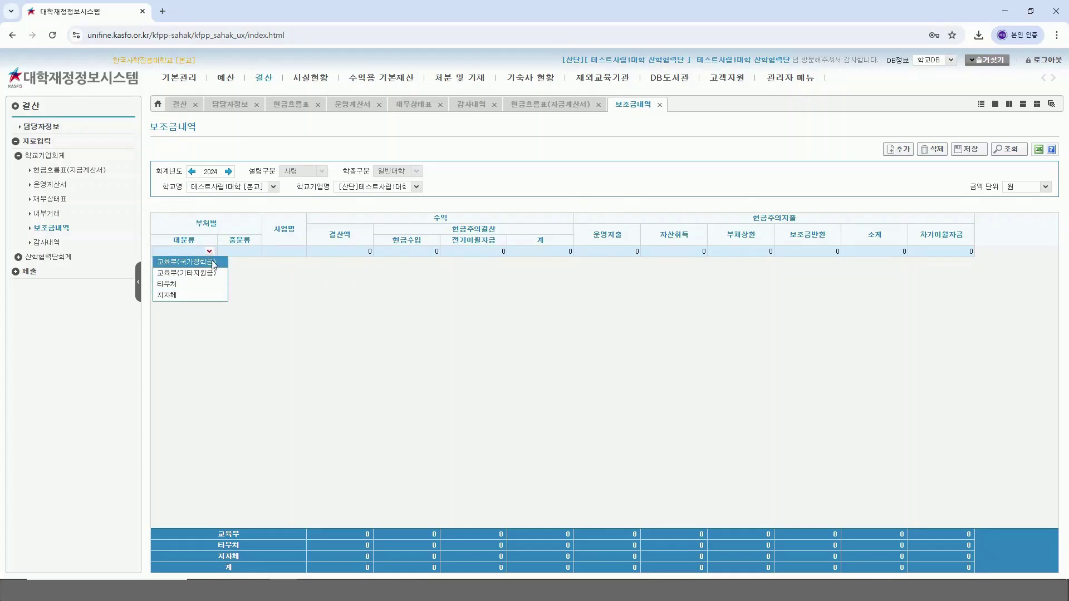
left_click(209, 294)
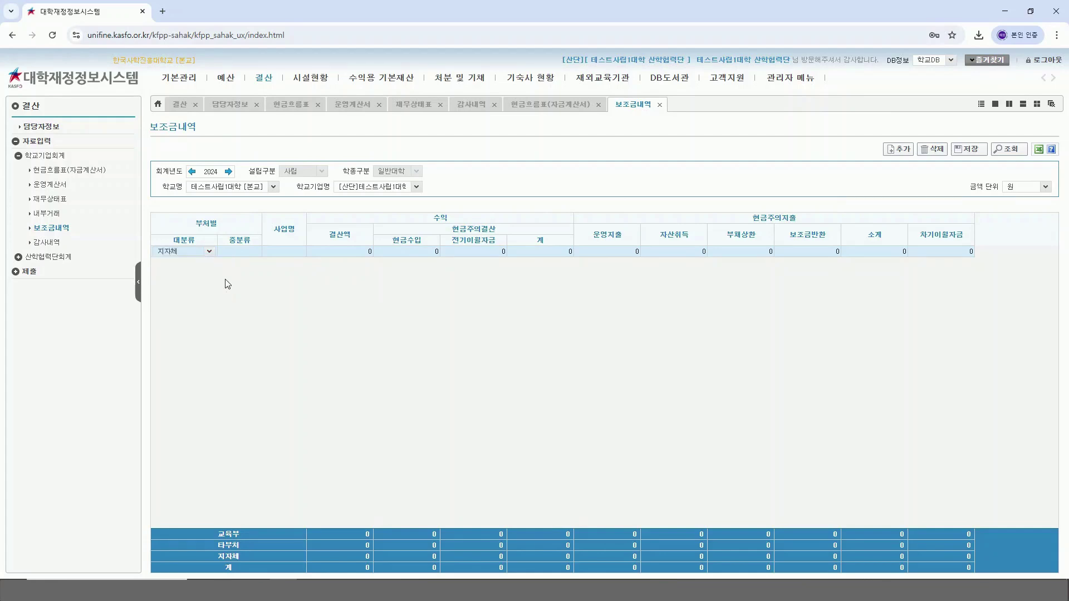
left_click(254, 251)
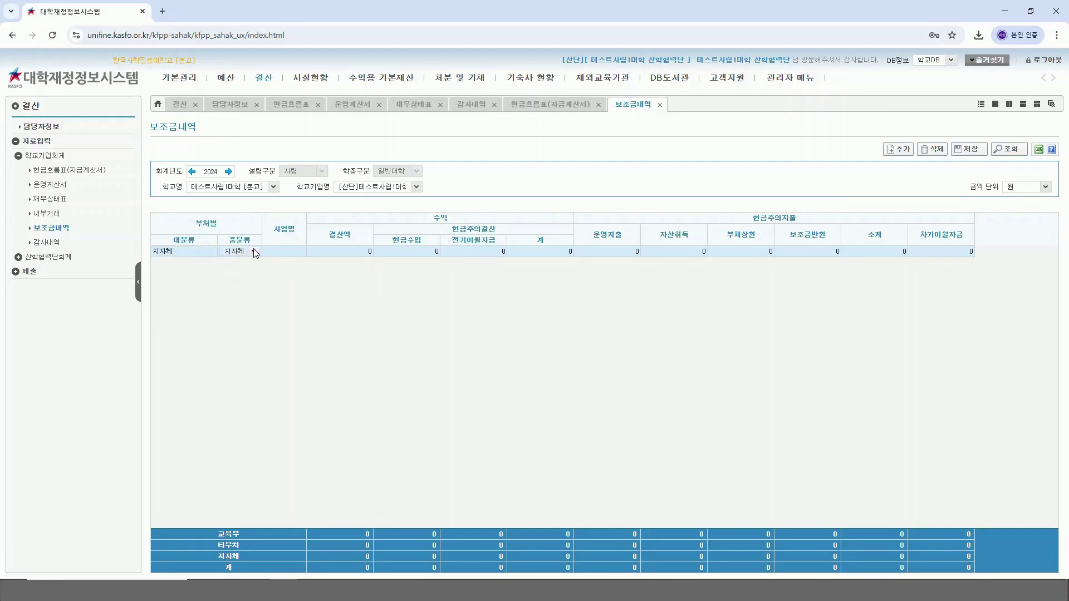
Step: Fill the 사학사업 row with 100 in 결산액, 현금수입, 운영지출 and 자산취득, and save it
left_click(285, 250)
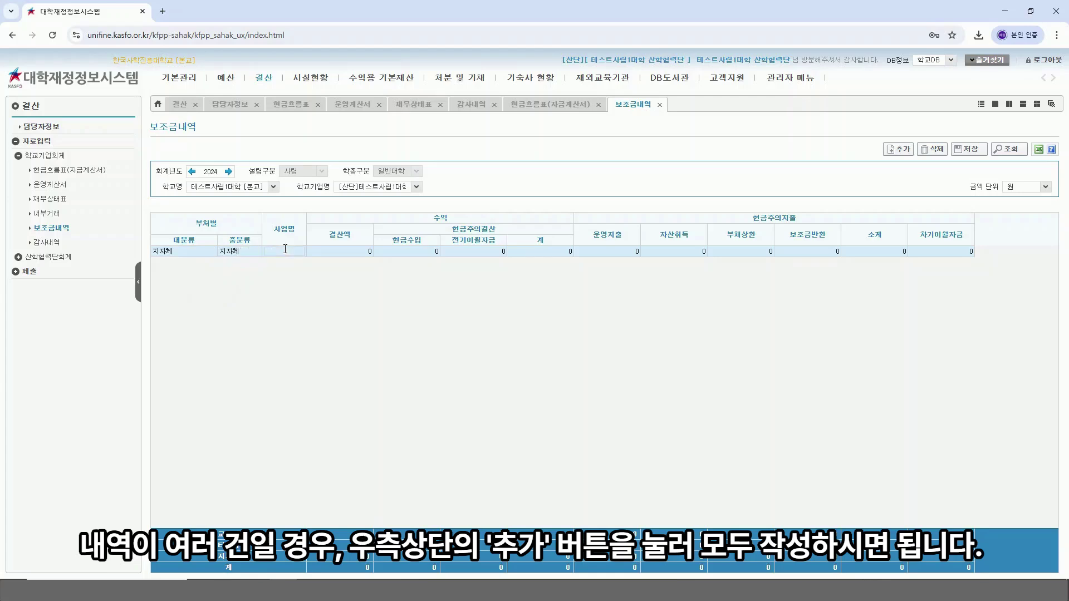
type("사업사업")
left_click(348, 251)
type("100")
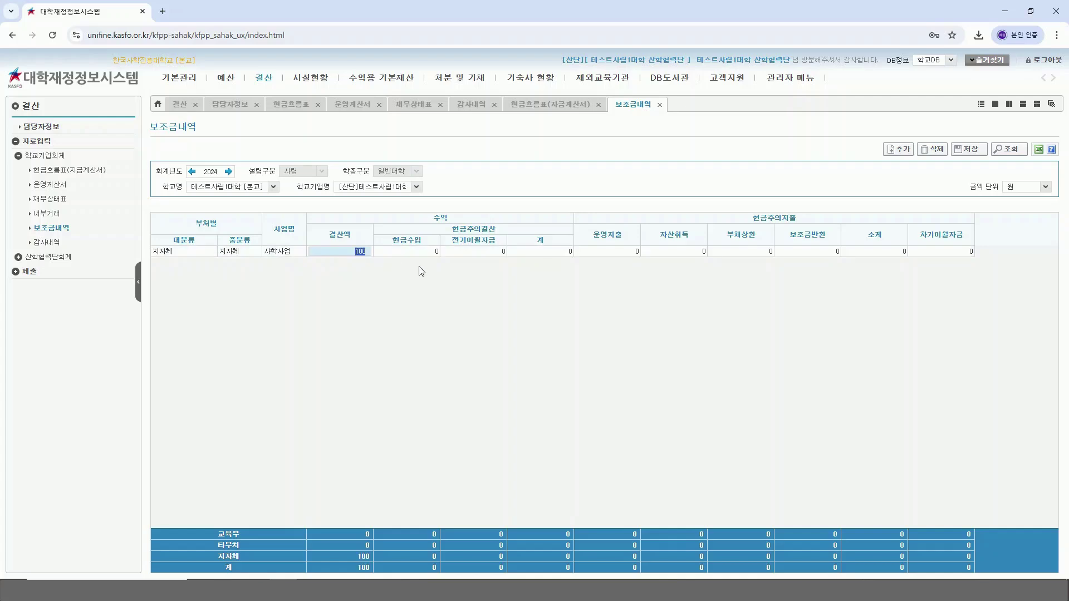
left_click(424, 252)
type("100")
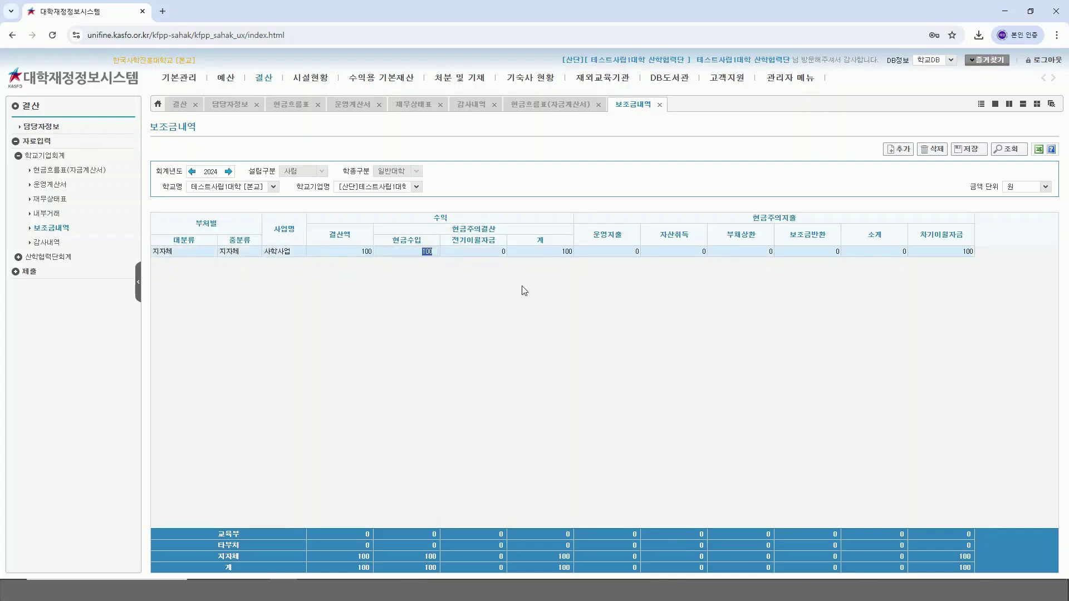
left_click(615, 252)
type("100")
left_click(695, 252)
type("100")
key("Return")
left_click(706, 291)
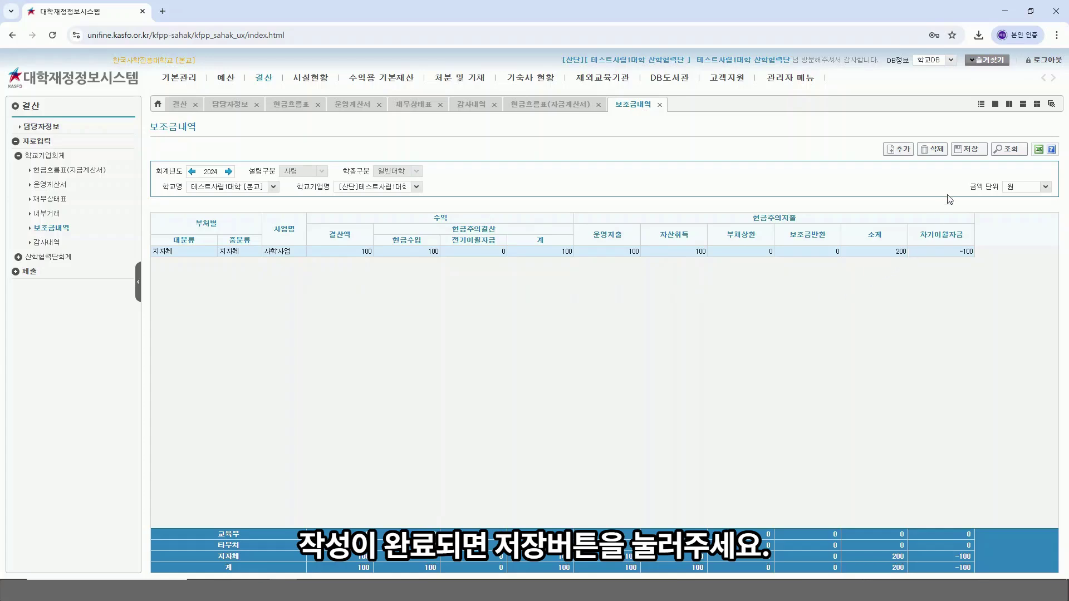
left_click(975, 157)
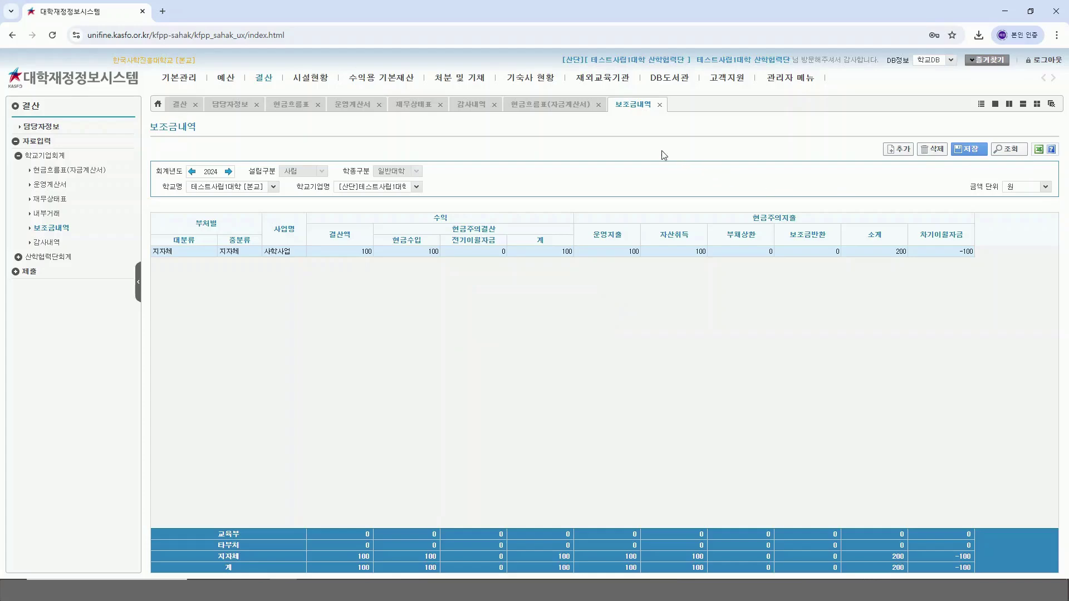
left_click(552, 105)
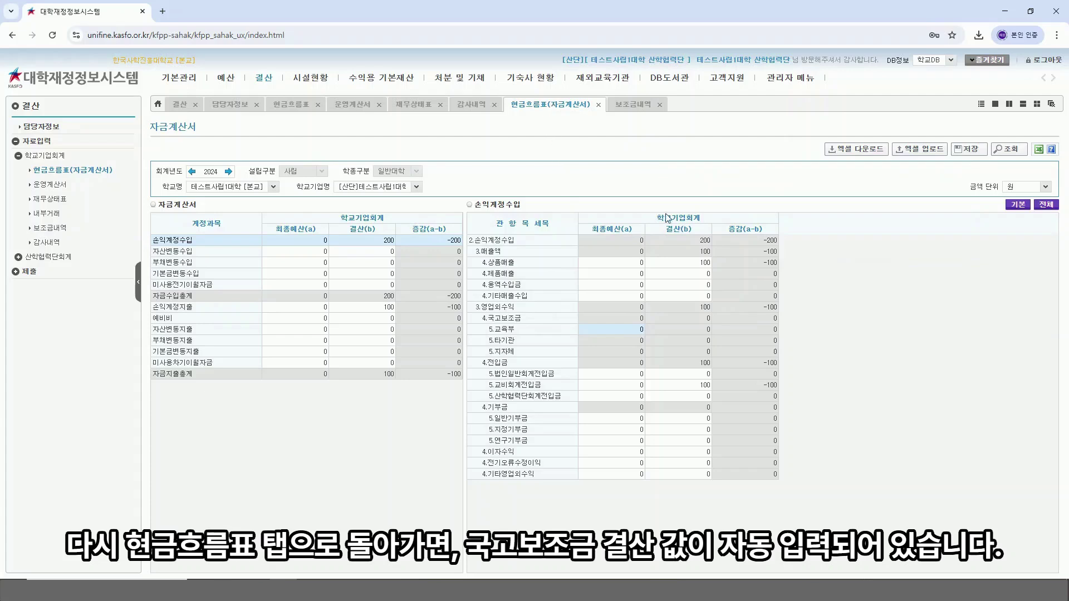
Step: Reload the 자금계산서 and save 200 as the 손익계정지출 복리후생비 settlement, totals reaching 300
left_click(1013, 150)
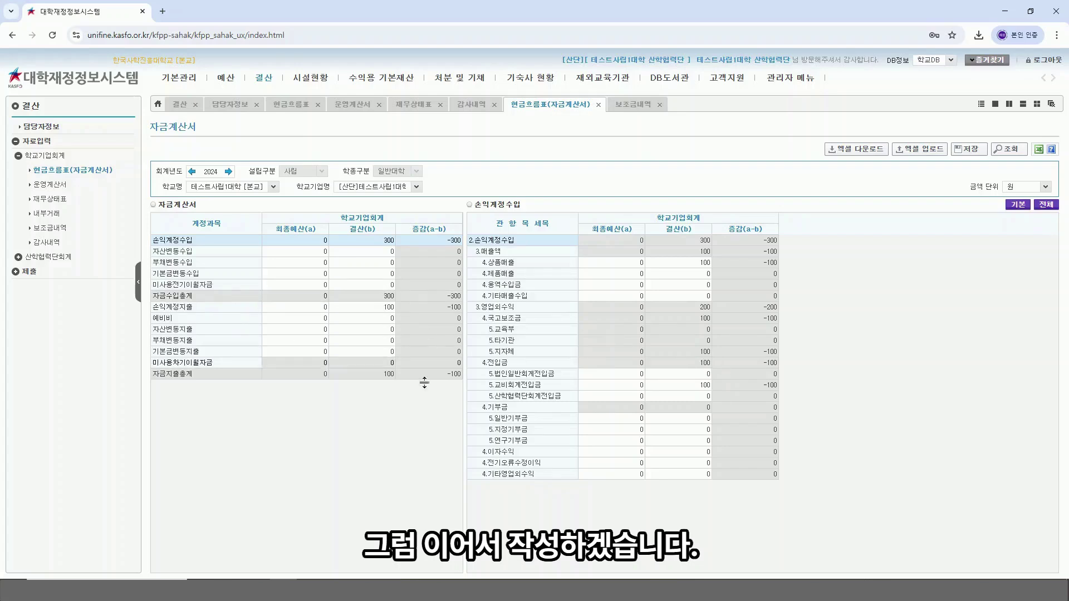
left_click(231, 311)
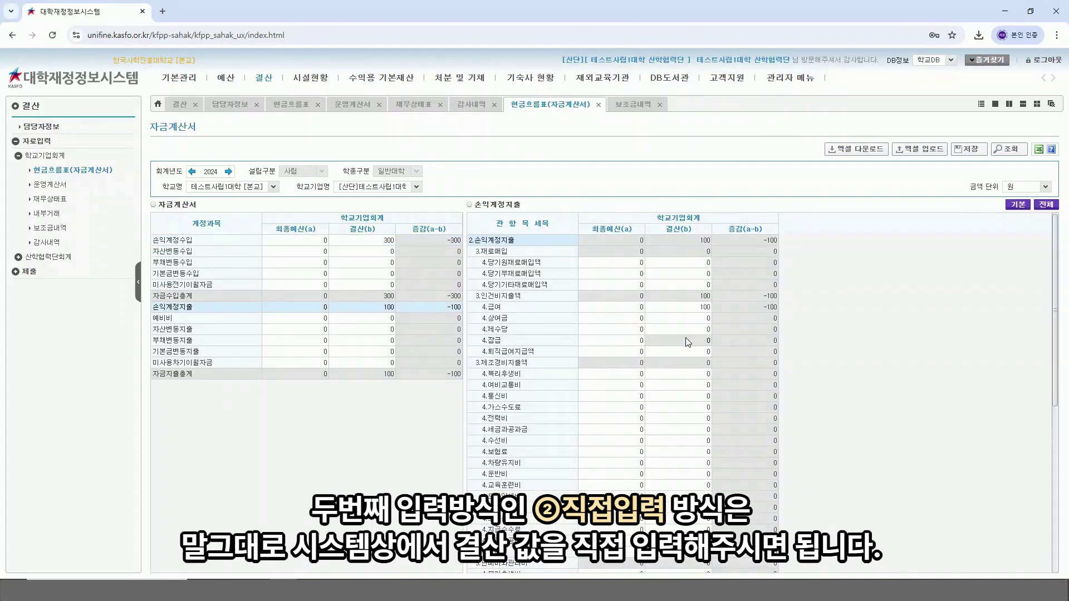
left_click(702, 374)
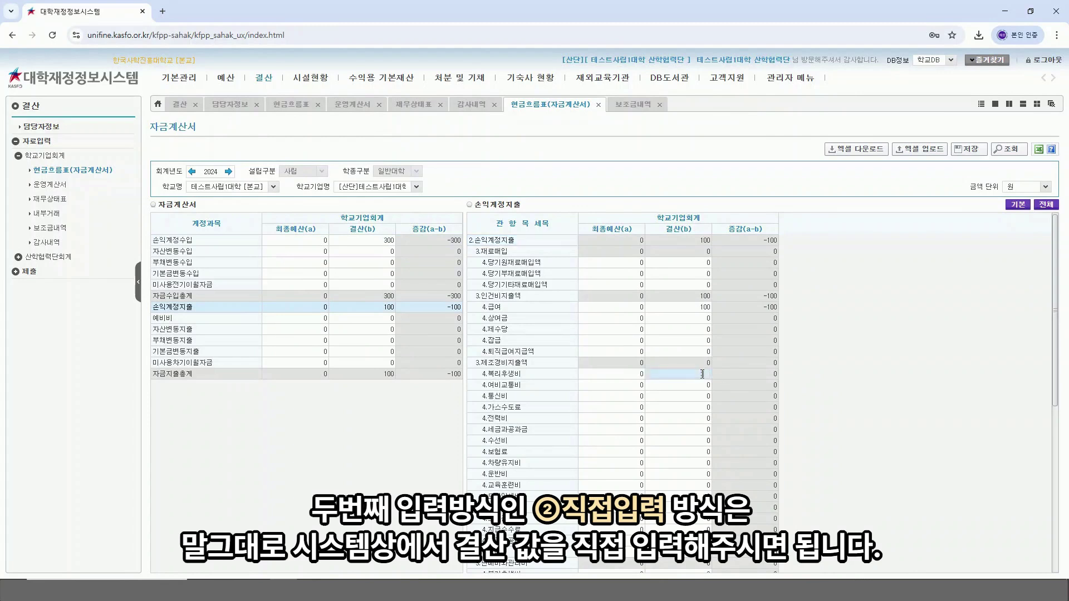
key("Return")
left_click(900, 331)
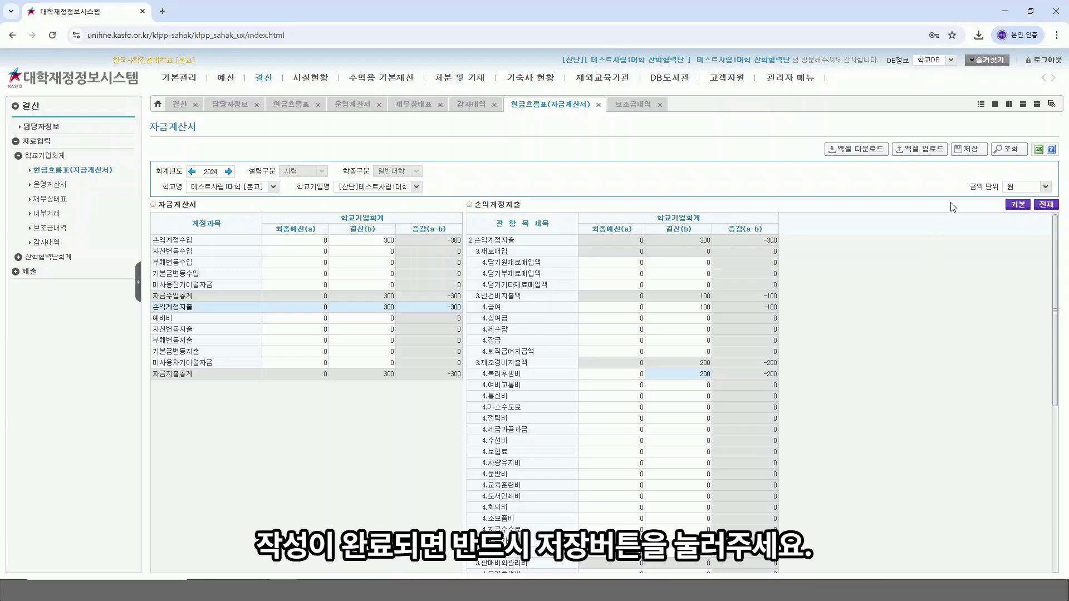
left_click(971, 149)
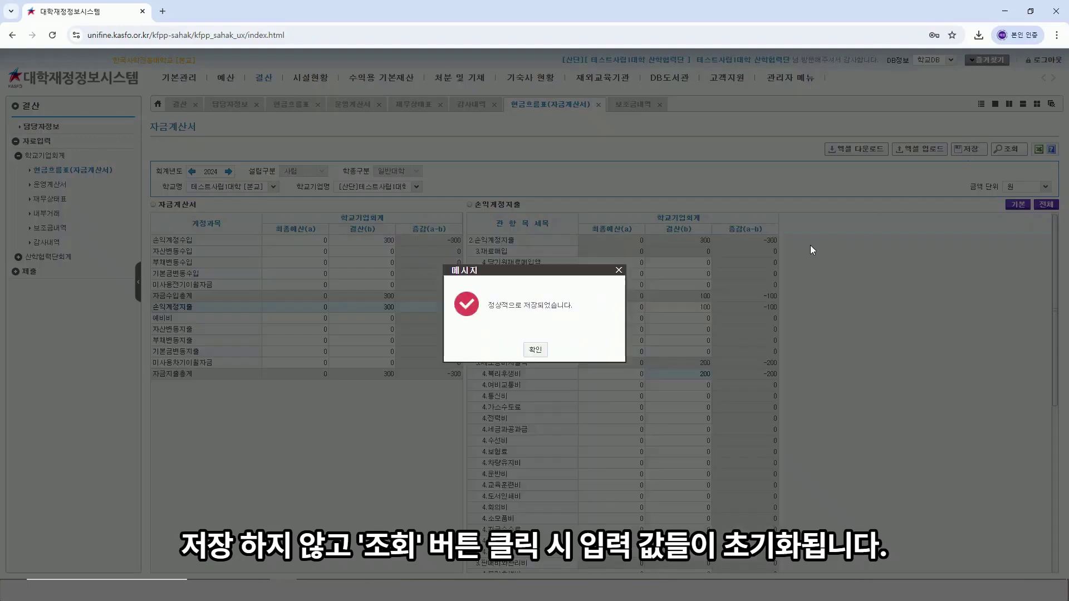
left_click(533, 349)
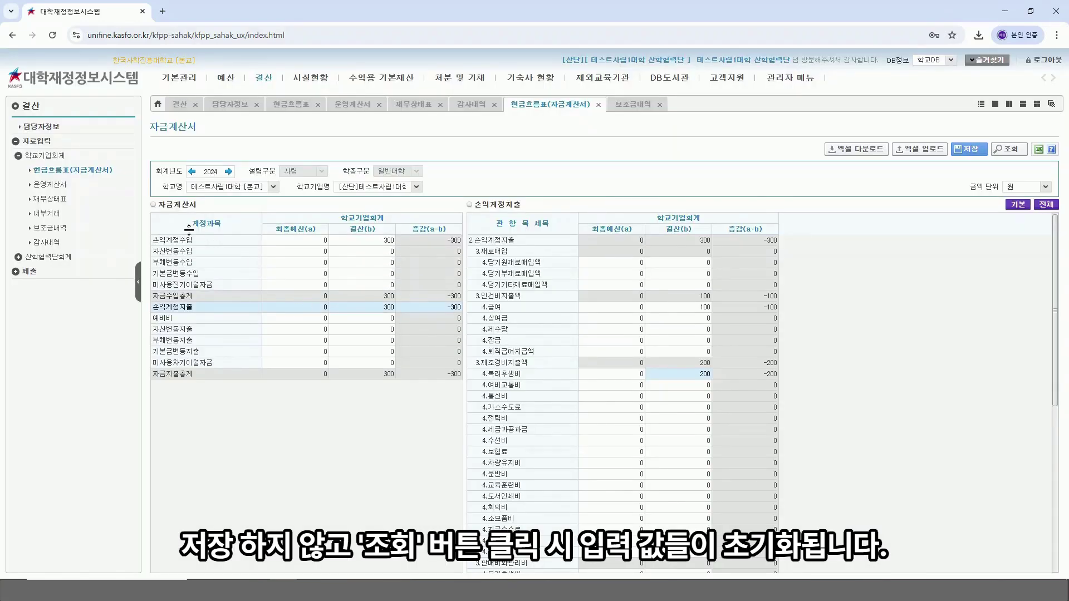
left_click(64, 188)
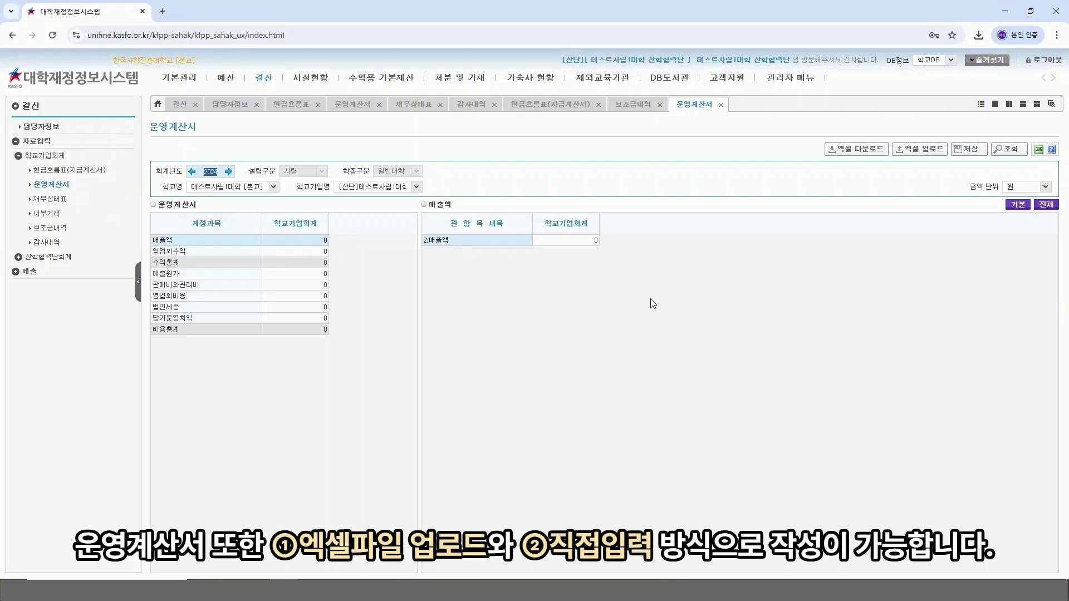
Step: Download 학교기업회계-운영계산서.xlsx and open it in Excel
left_click(667, 306)
left_click(862, 149)
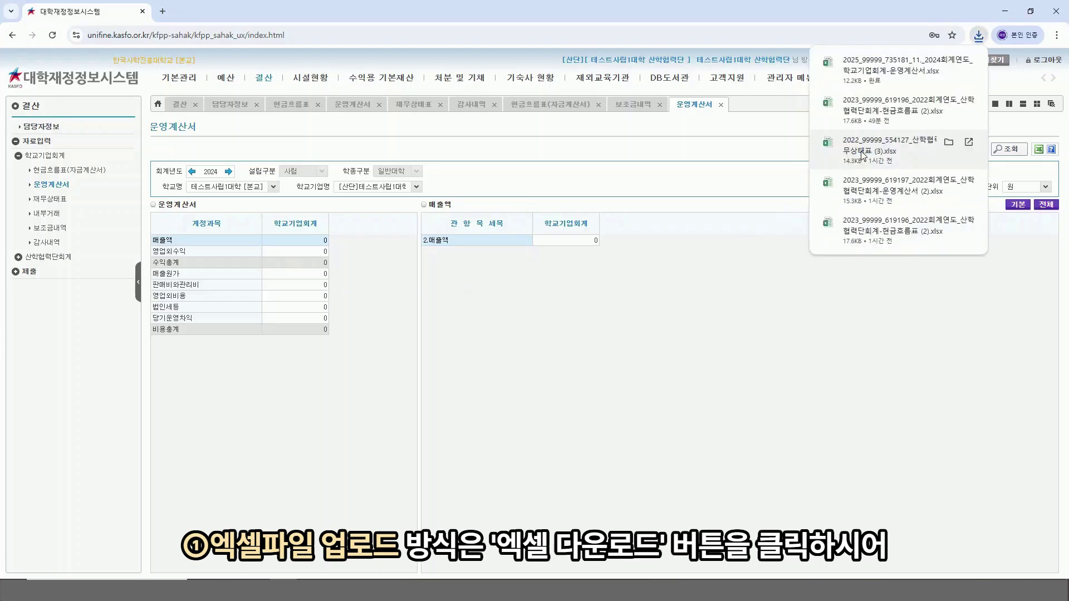
left_click(873, 69)
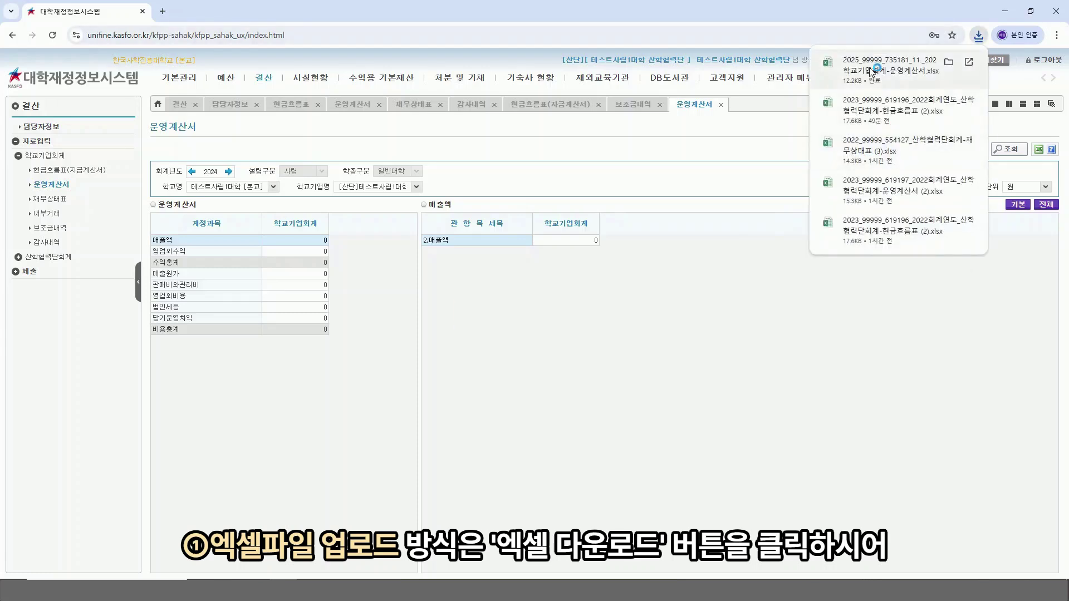
Step: Enter 100 for 지자체 (B8) and 교비회계전입금 (B11) in the 운영계산서 template
type("10")
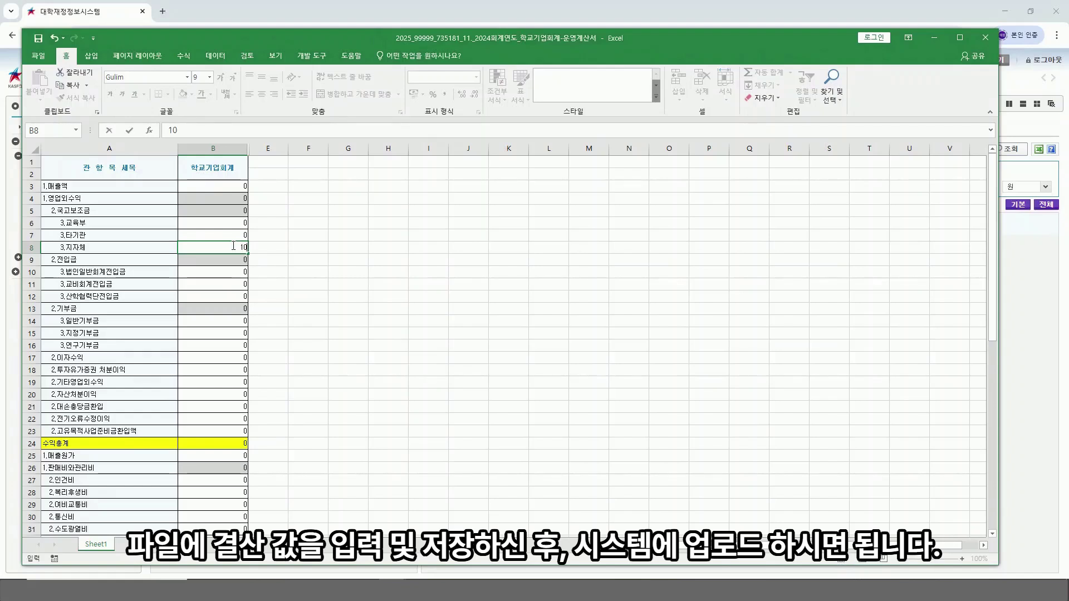
type("0")
left_click(293, 282)
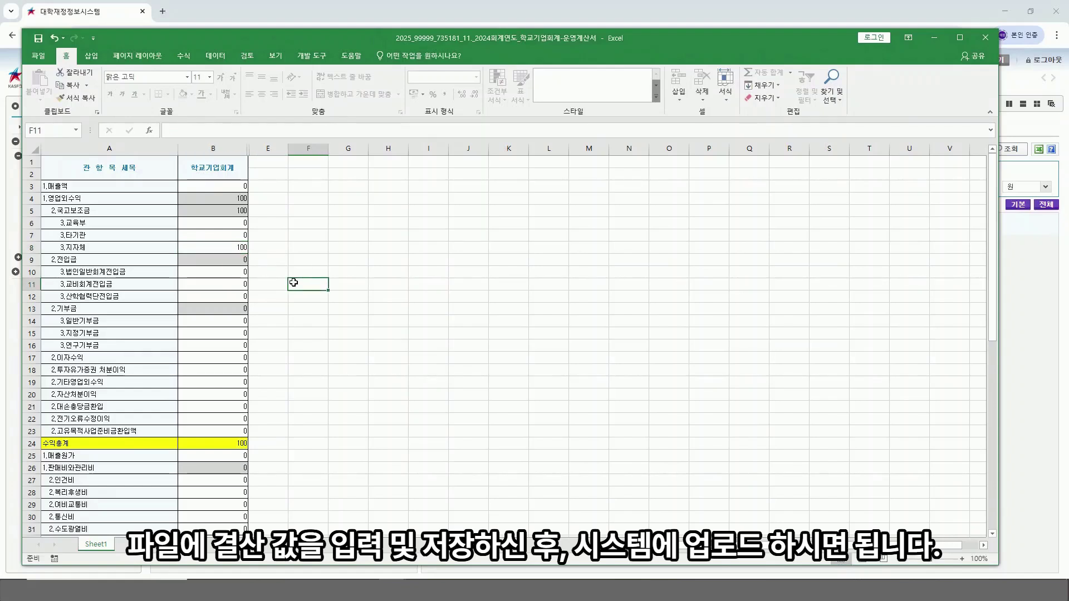
left_click(221, 287)
type("1")
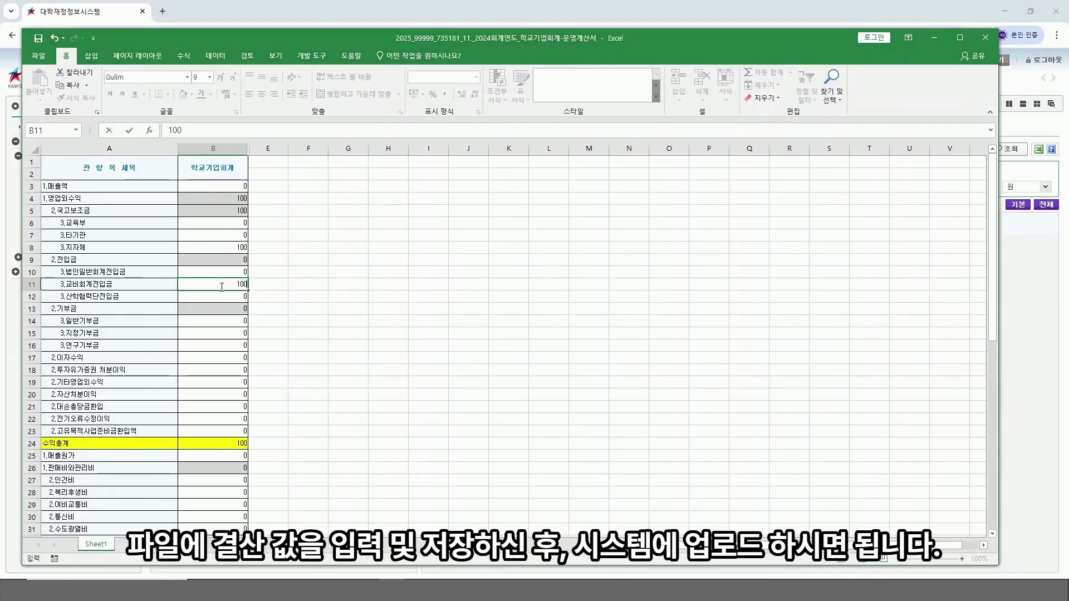
type("00")
left_click(336, 293)
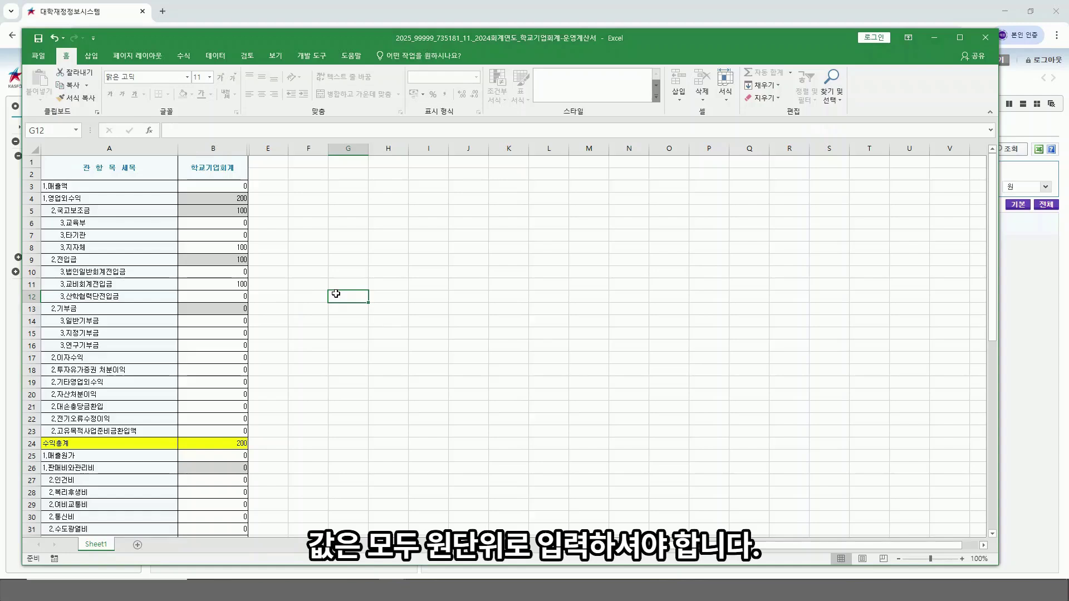
Step: Enter 100 for 인건비 in B27, then save and close the workbook
scroll(336, 293, "down", 4)
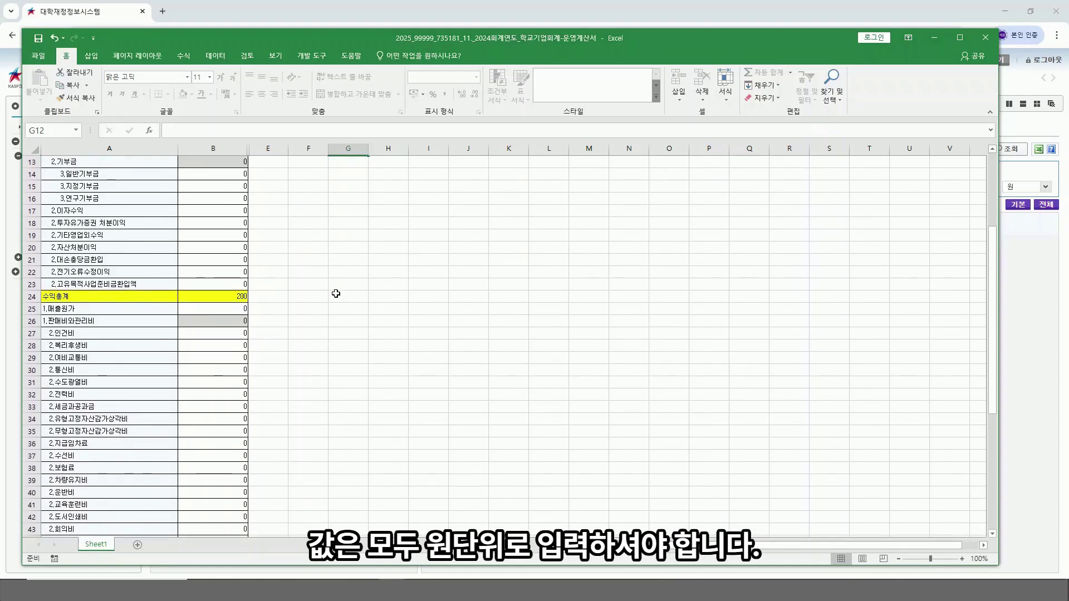
scroll(336, 293, "down", 1)
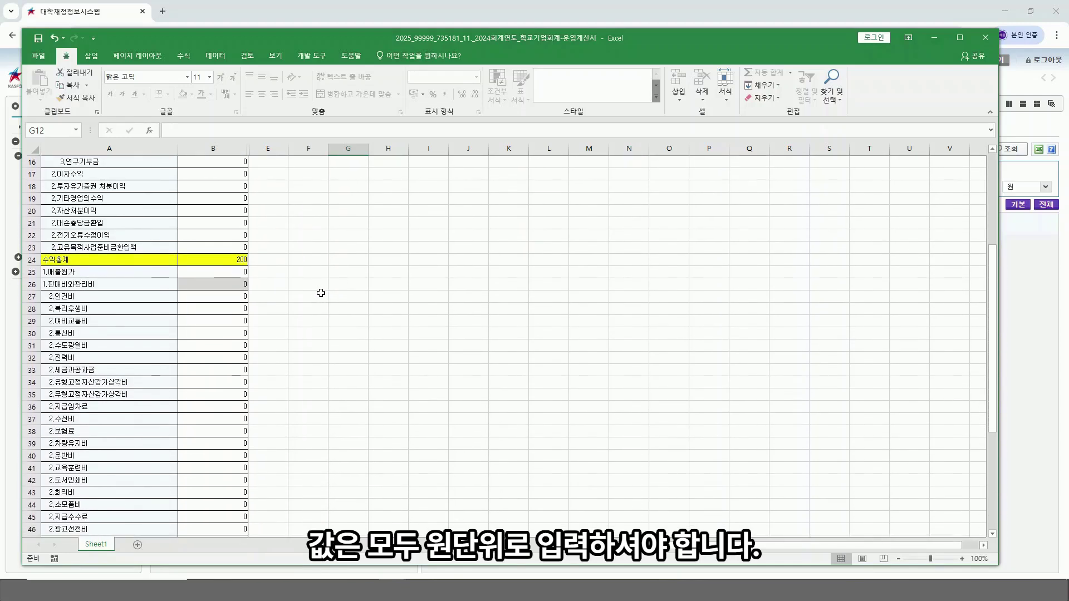
left_click(227, 296)
type("100")
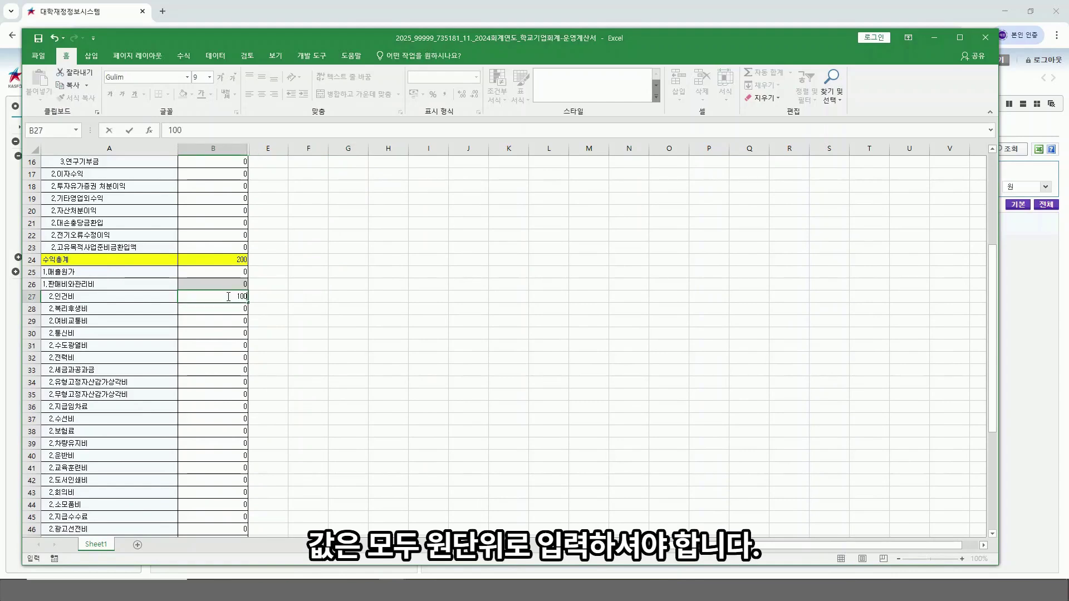
left_click(292, 296)
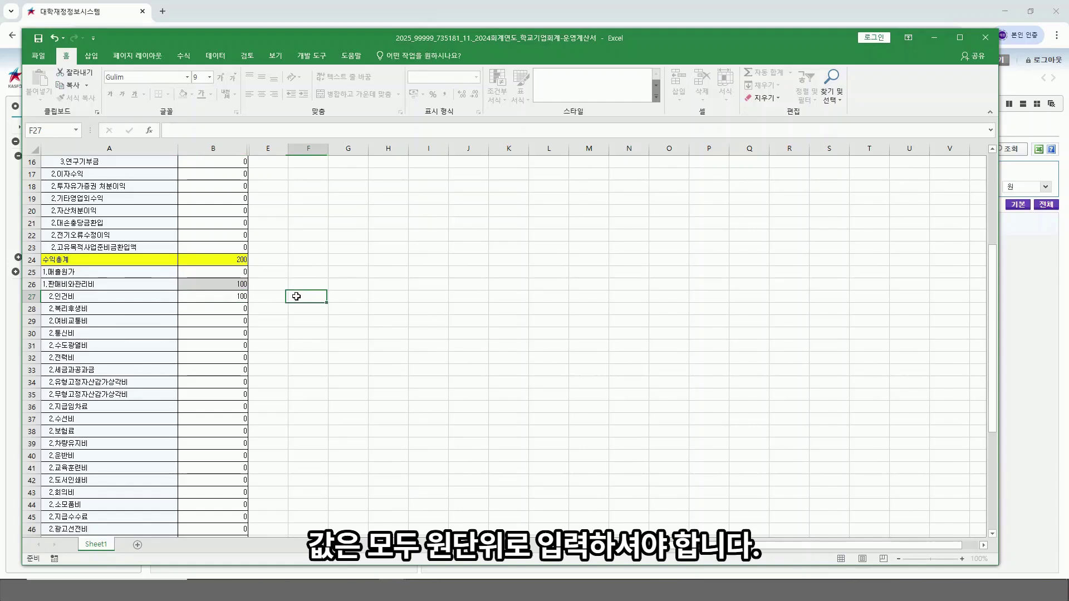
scroll(295, 296, "down", 1)
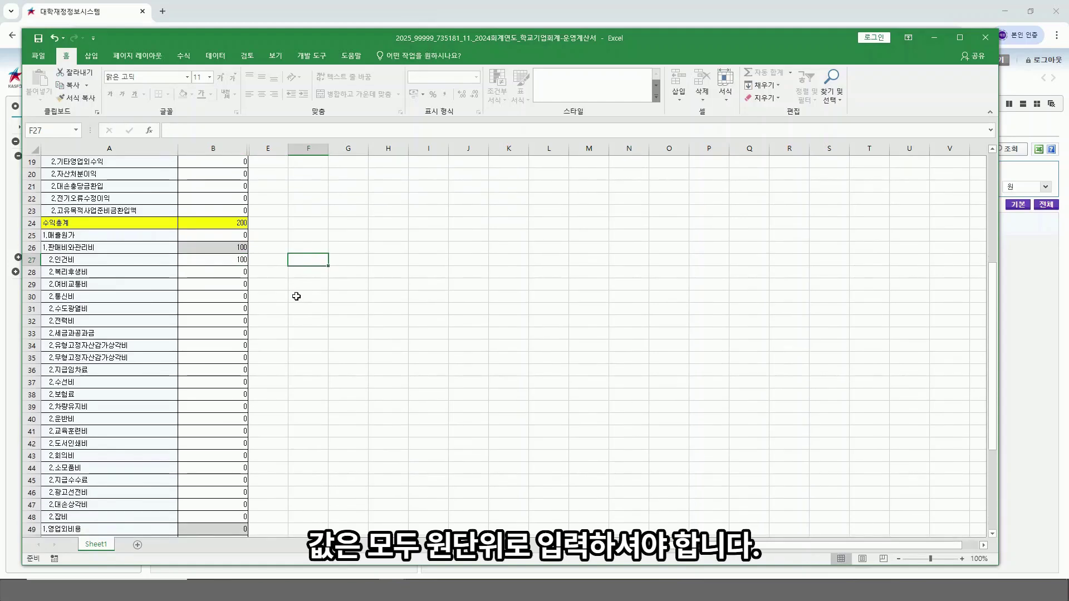
left_click(38, 39)
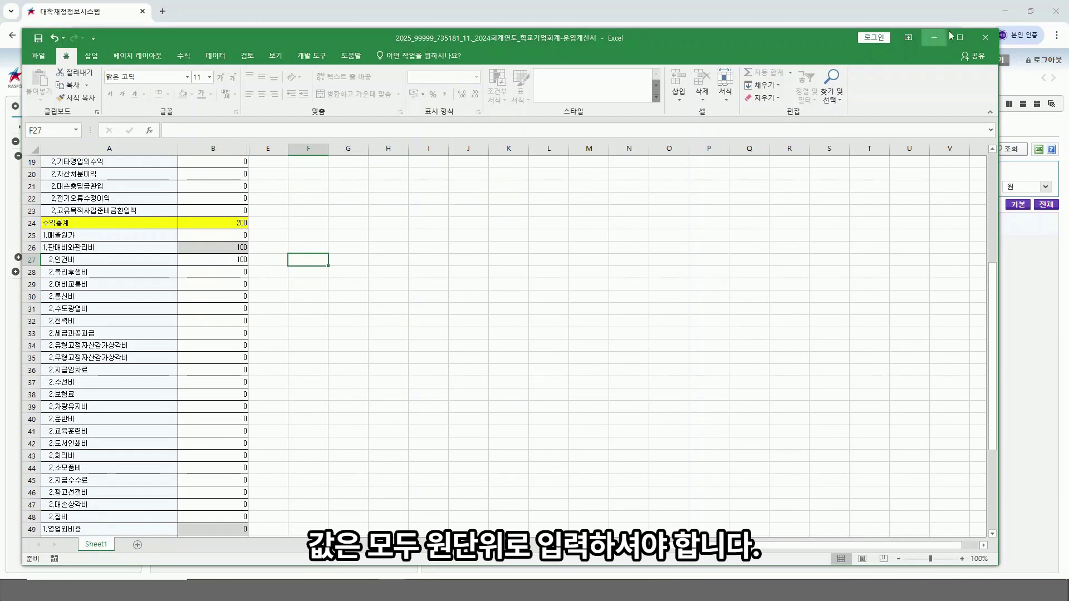
left_click(981, 38)
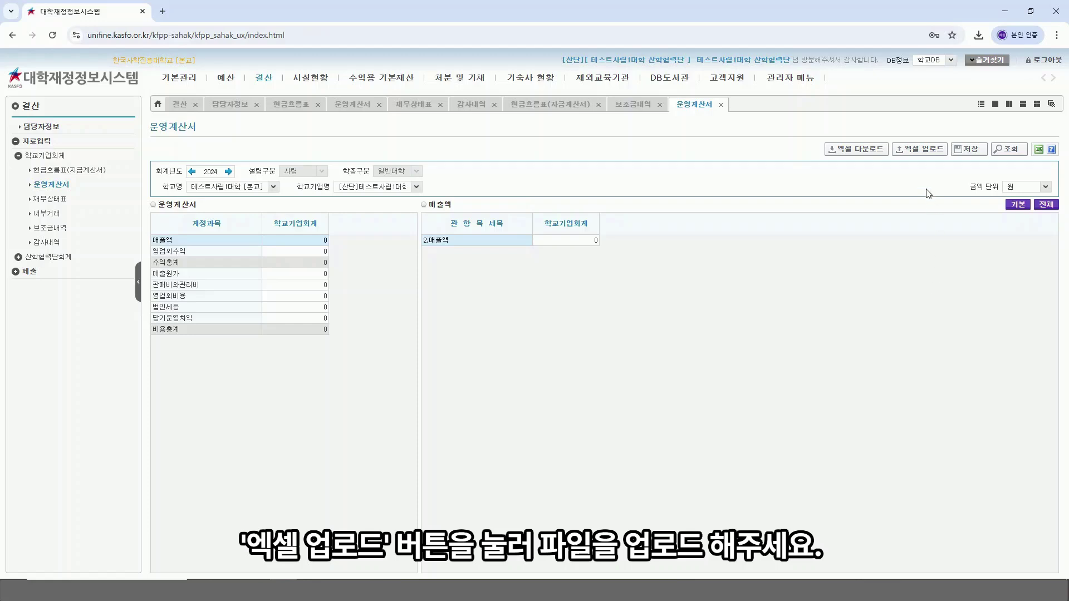
Step: Upload the saved 운영계산서 workbook, giving 영업외수익 200 and 판매비와관리비 100
left_click(923, 149)
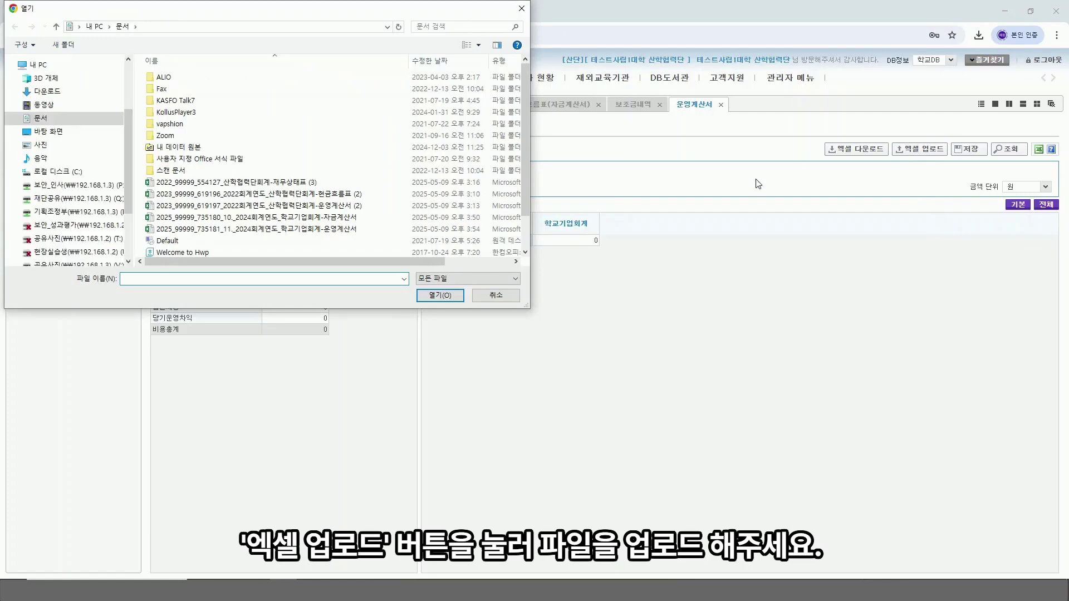
double_click(355, 229)
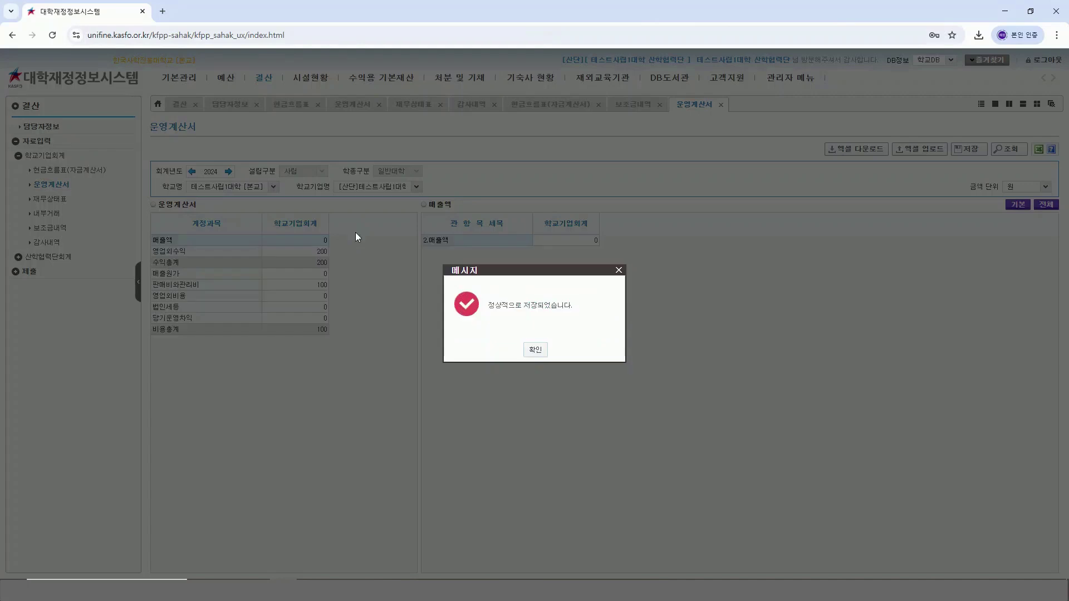
left_click(536, 349)
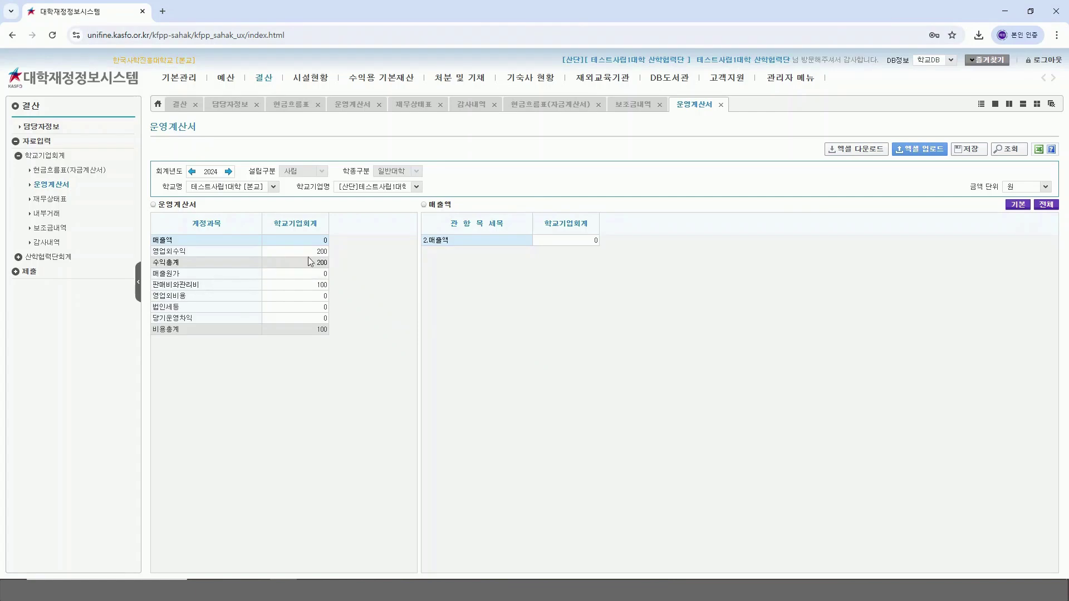
Step: Enter 100 for 판매비와관리비 복리후생비 and save the 운영계산서 with 비용총계 200
left_click(234, 286)
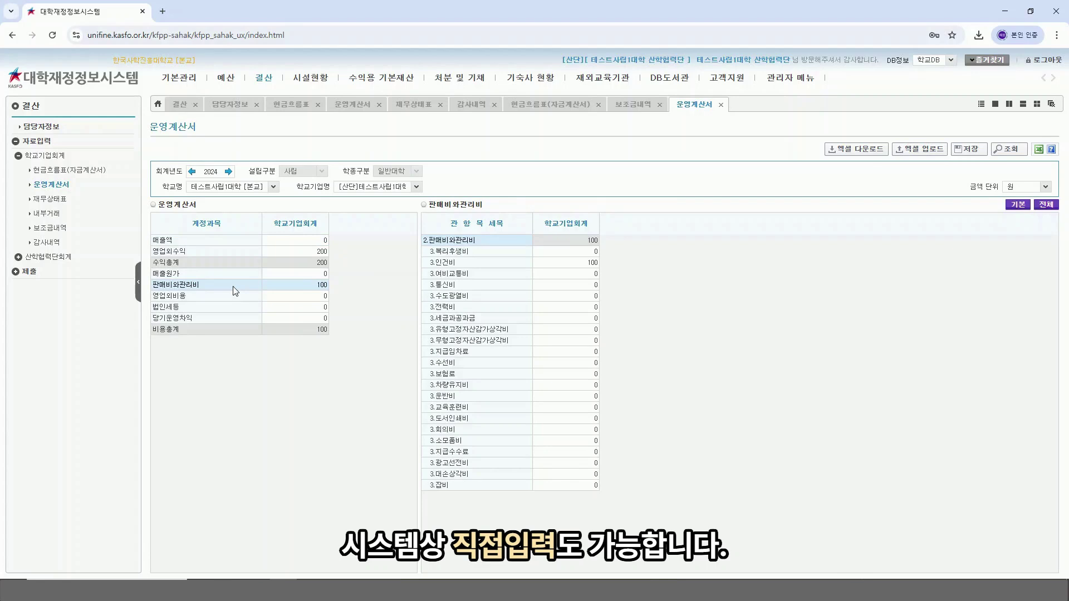
left_click(590, 251)
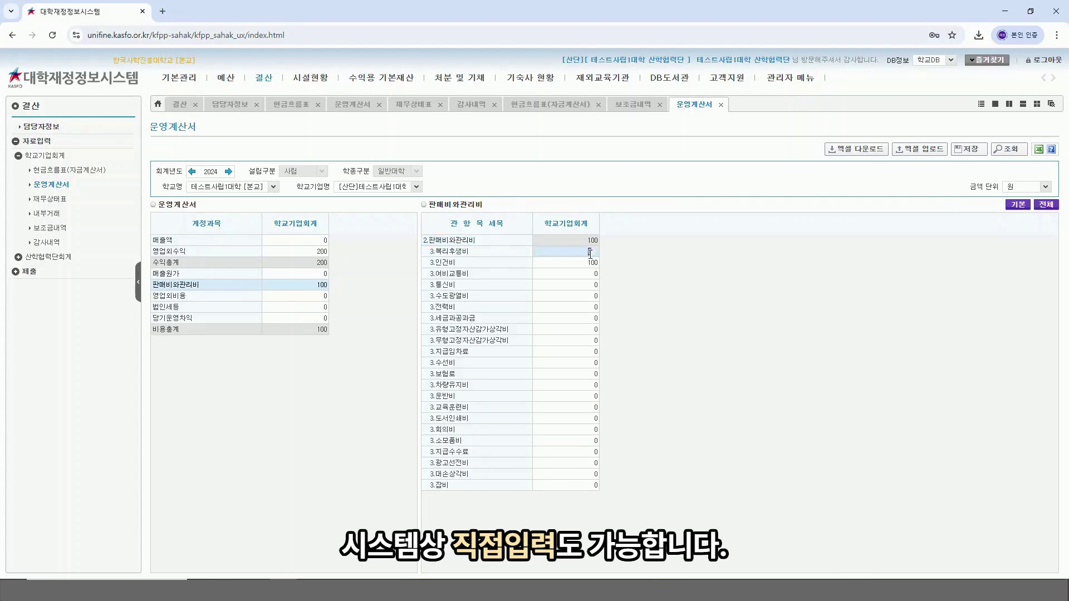
type("100")
key("Return")
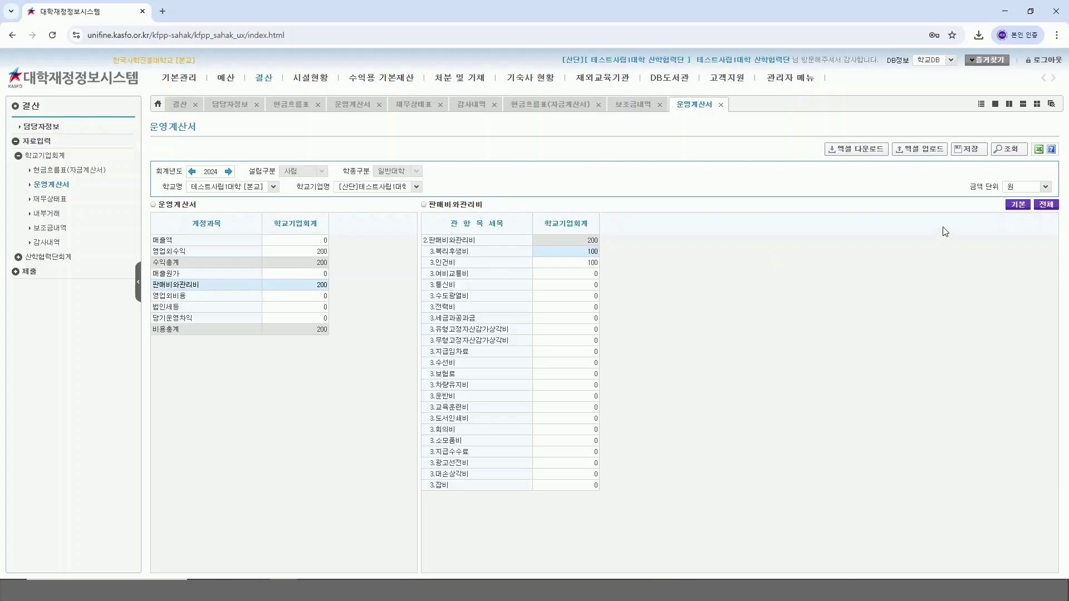
left_click(972, 149)
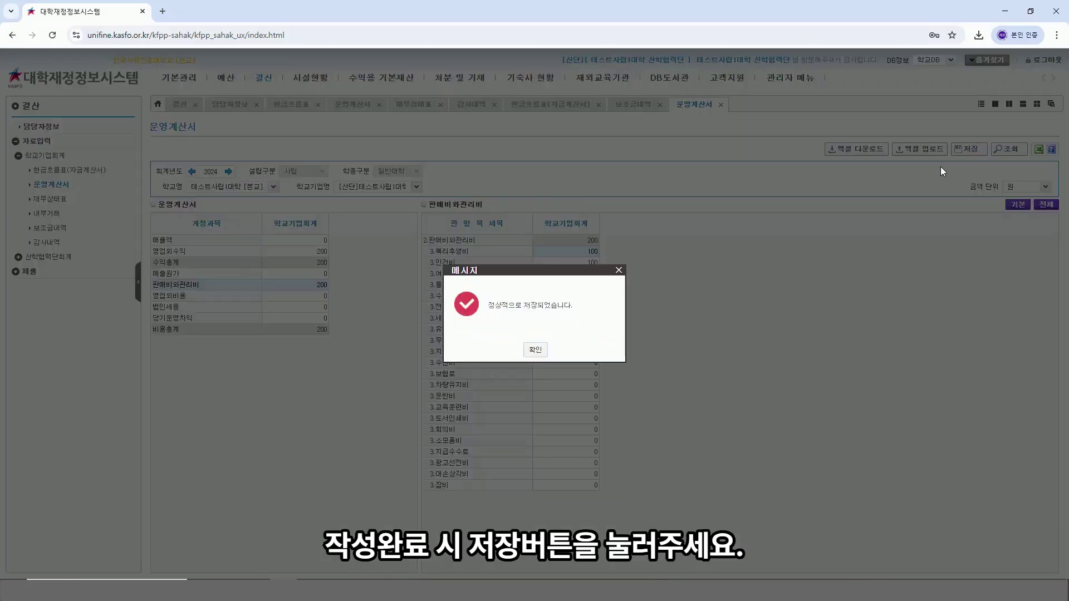
left_click(537, 353)
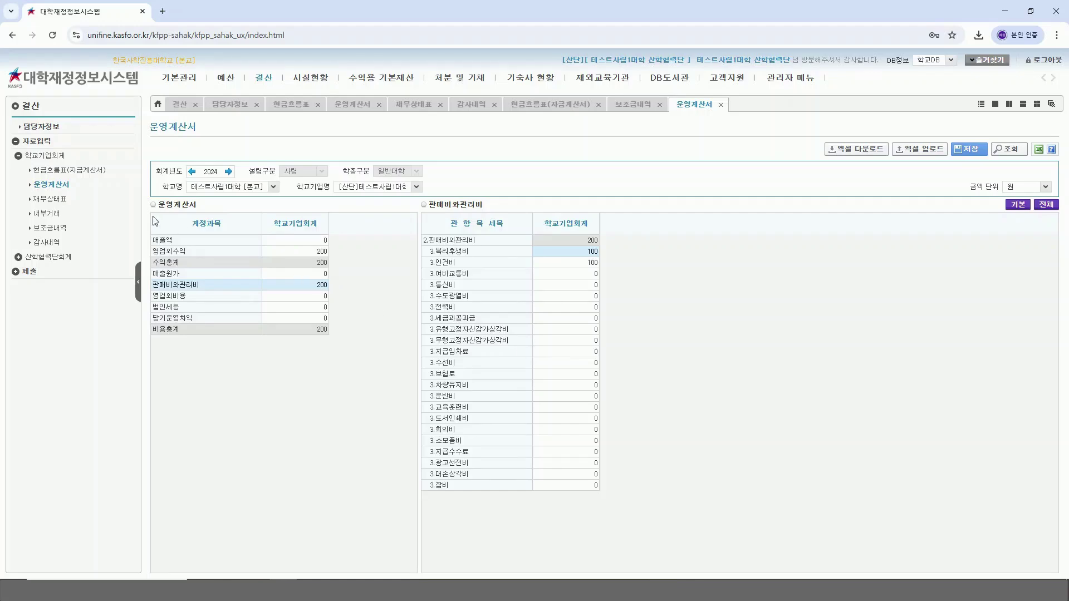
left_click(52, 201)
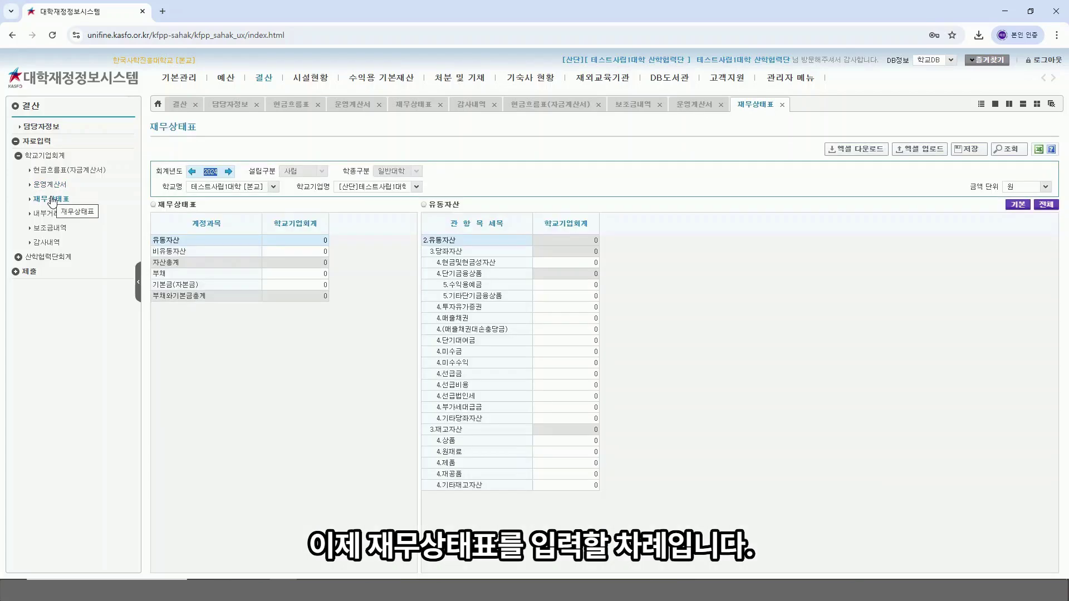
Step: Bring up the 재무상태표 form and download its blank Excel template
left_click(720, 290)
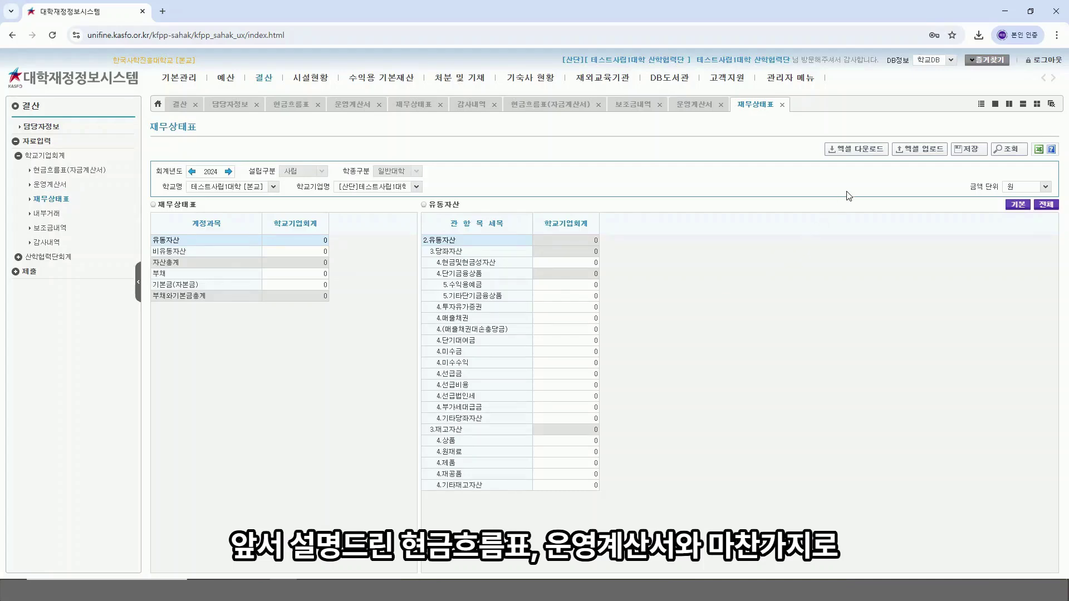
left_click(869, 153)
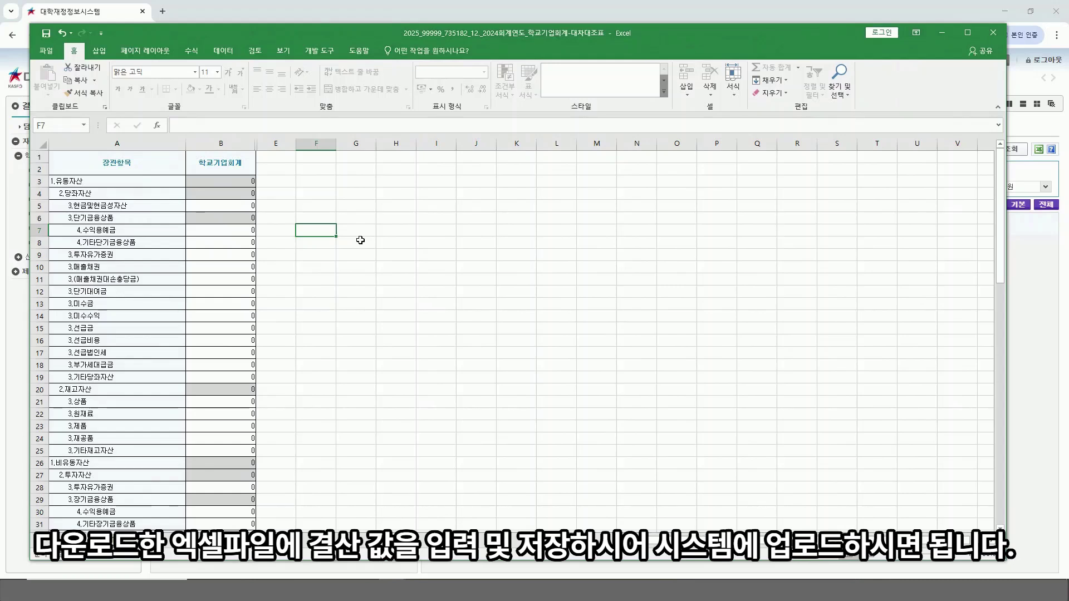
Step: Enter 100 for 현금및현금성자산 in B5 and 단기차입금 in B58
left_click(239, 204)
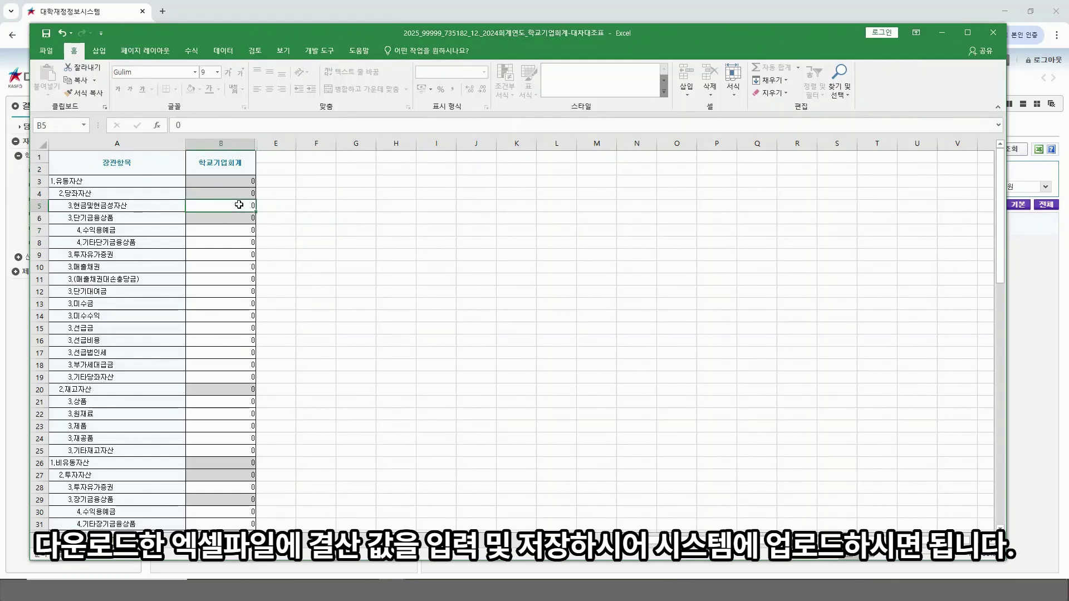
type("100")
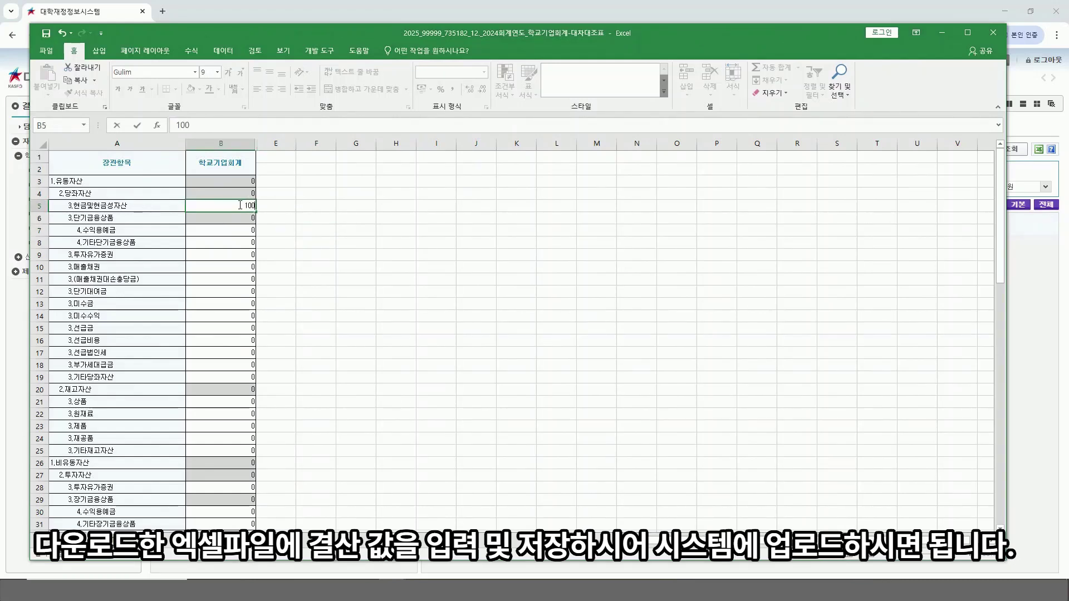
left_click(298, 206)
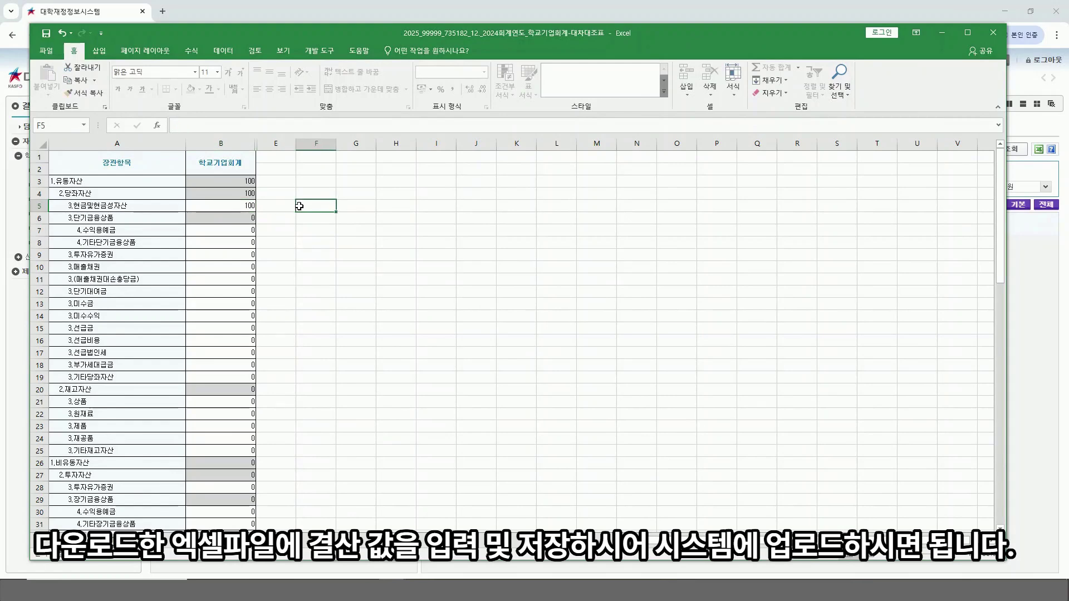
scroll(299, 206, "down", 2)
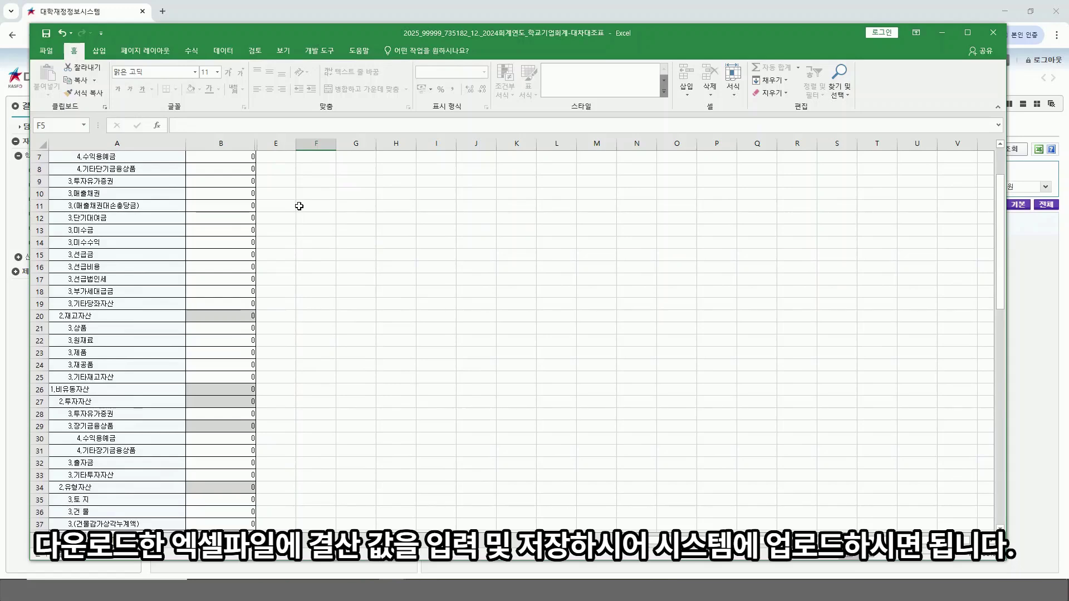
scroll(299, 206, "down", 8)
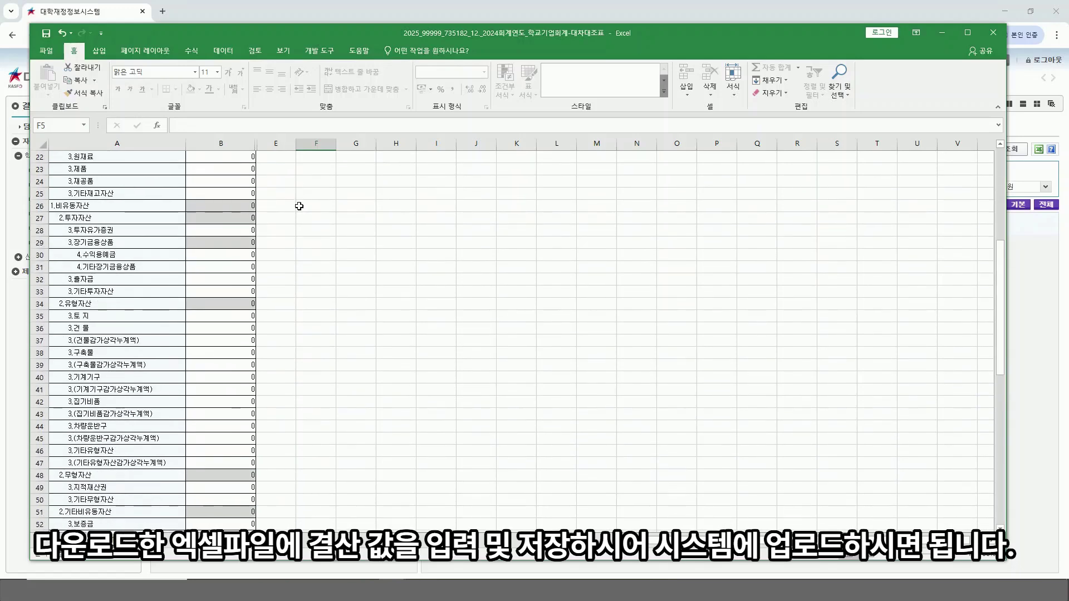
scroll(299, 206, "down", 6)
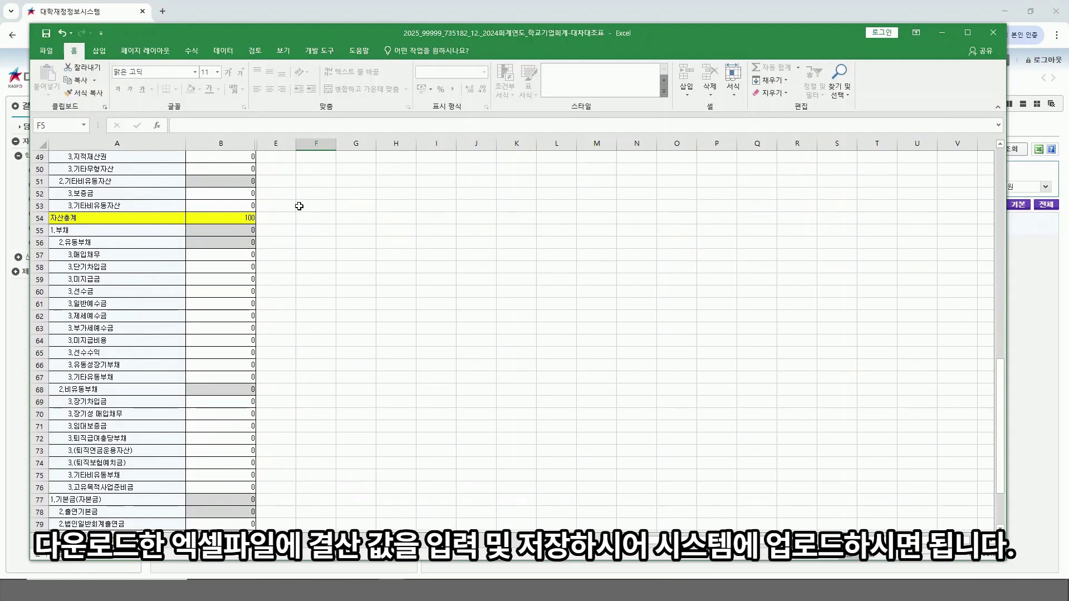
left_click(251, 261)
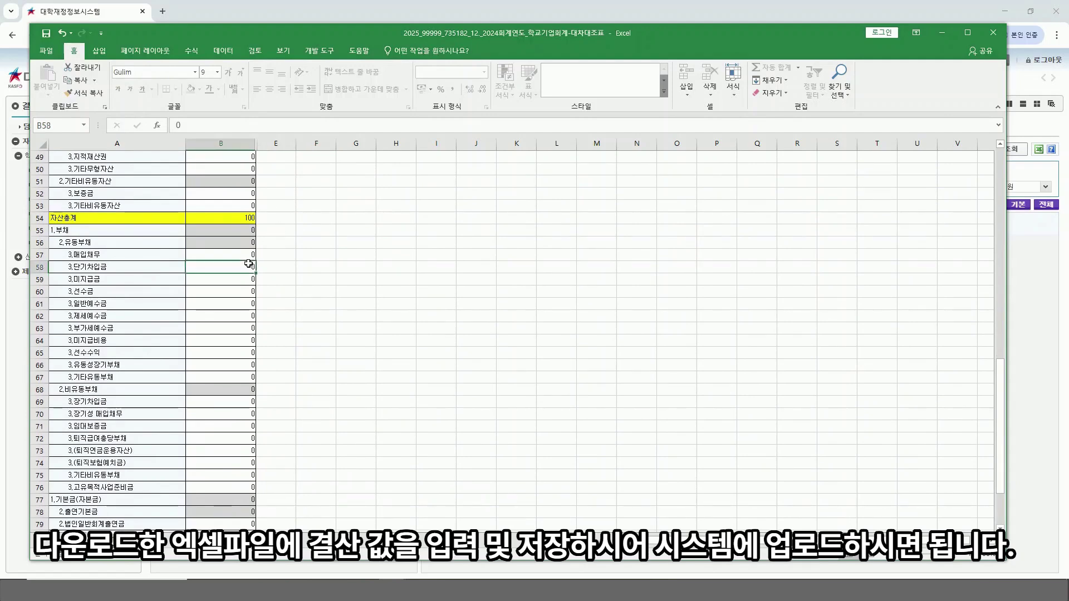
type("100")
left_click(291, 264)
Step: Enter 100 for 교비회계출연금 in B80, then save and close the workbook
scroll(291, 264, "down", 7)
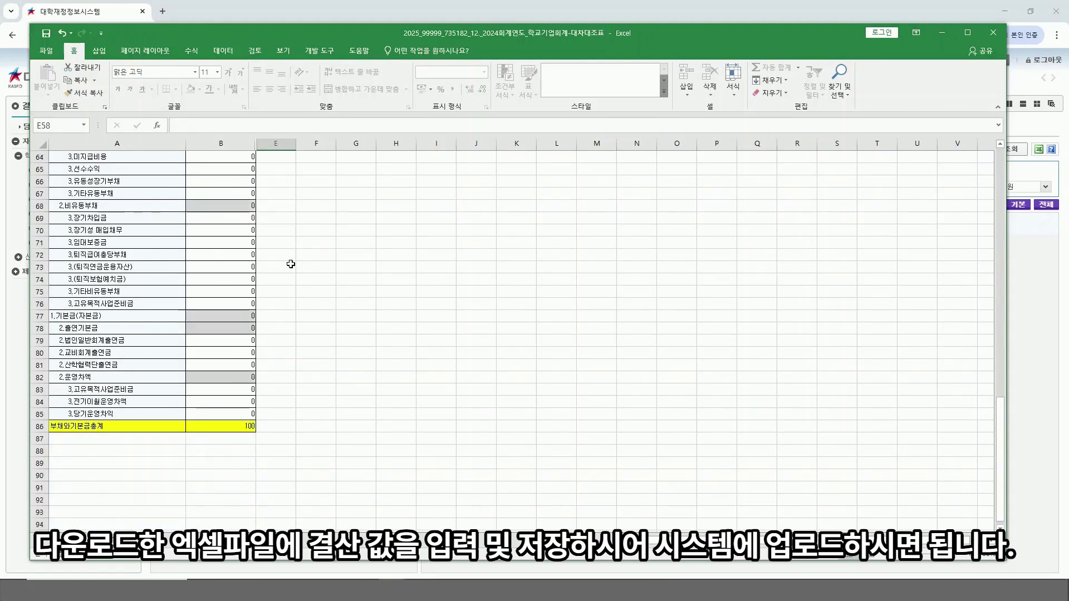
left_click(232, 279)
type("100")
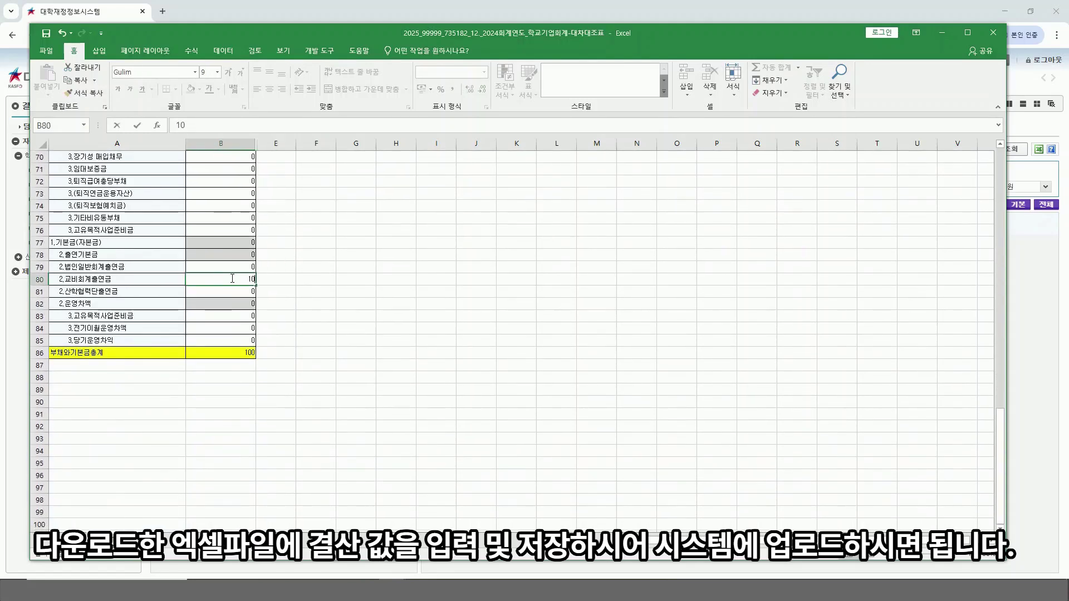
left_click(275, 267)
left_click(323, 251)
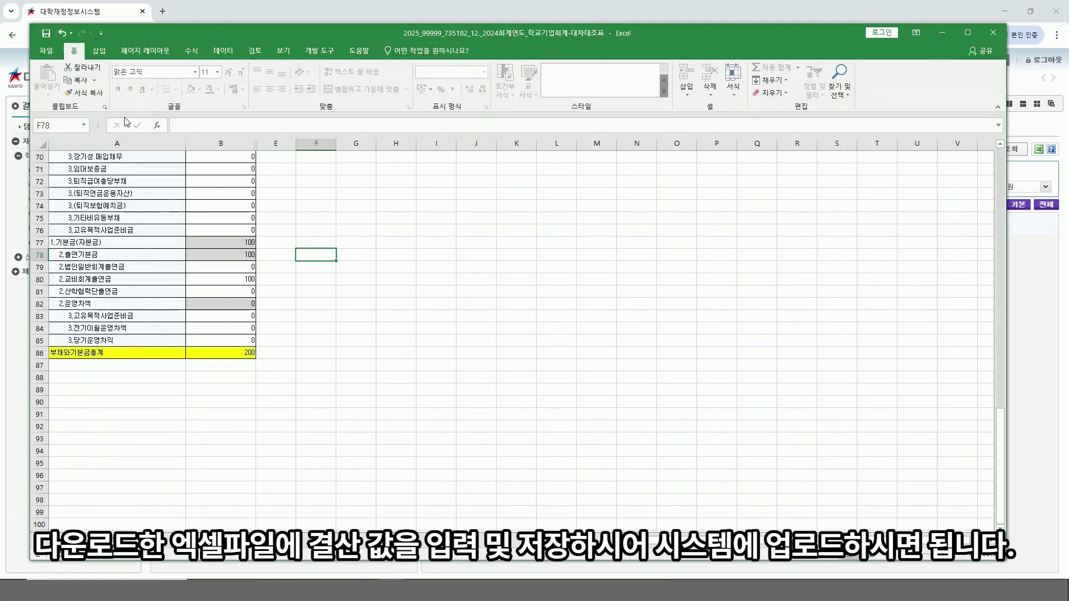
left_click(46, 35)
left_click(996, 32)
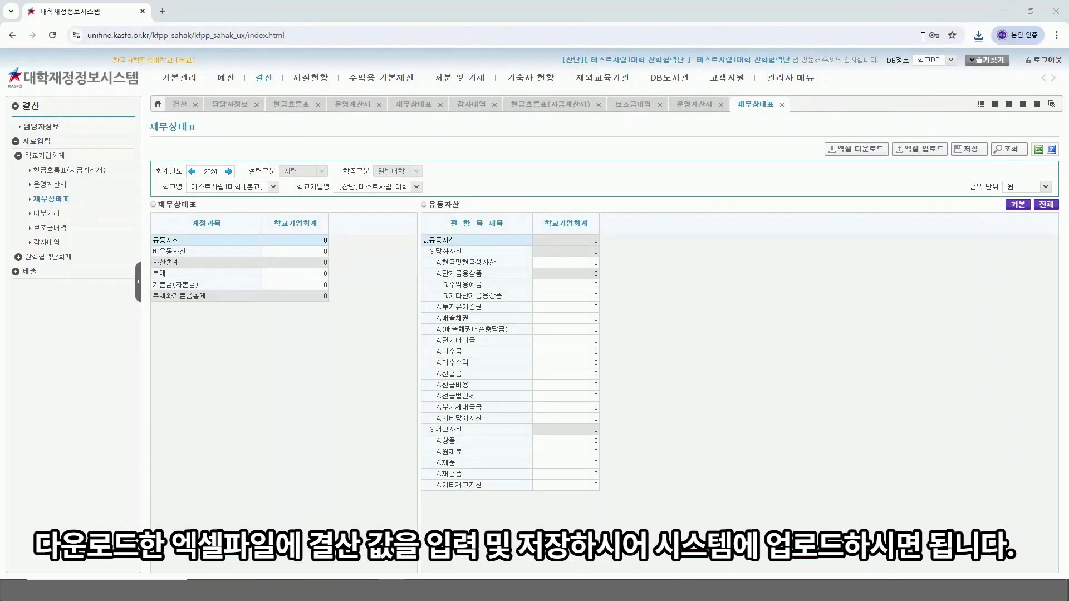
Step: Upload the filled 대차대조표 workbook into 재무상태표 and acknowledge the save message
left_click(919, 149)
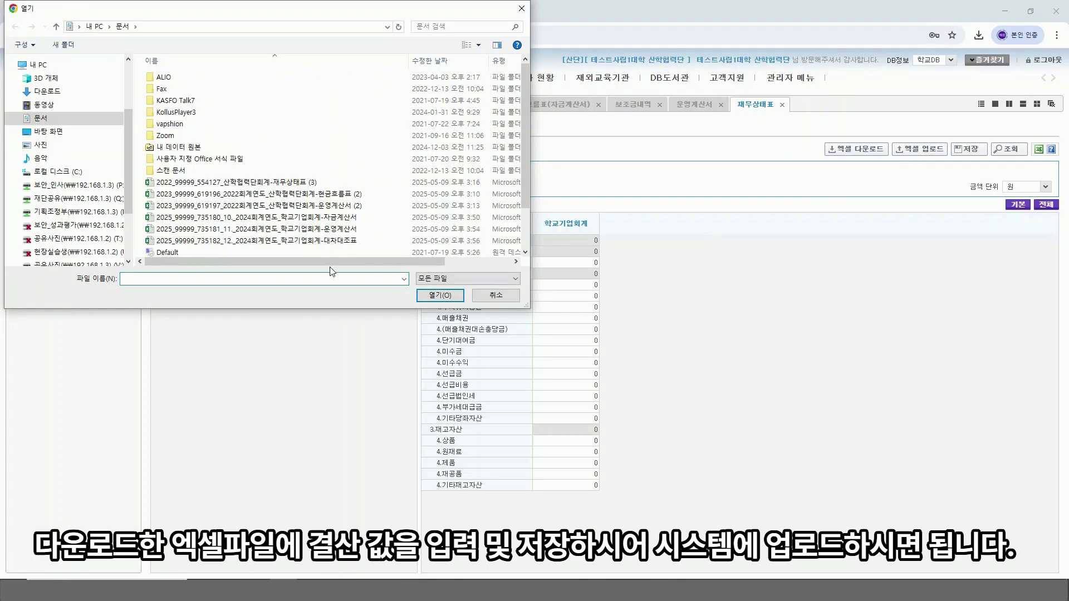
double_click(322, 242)
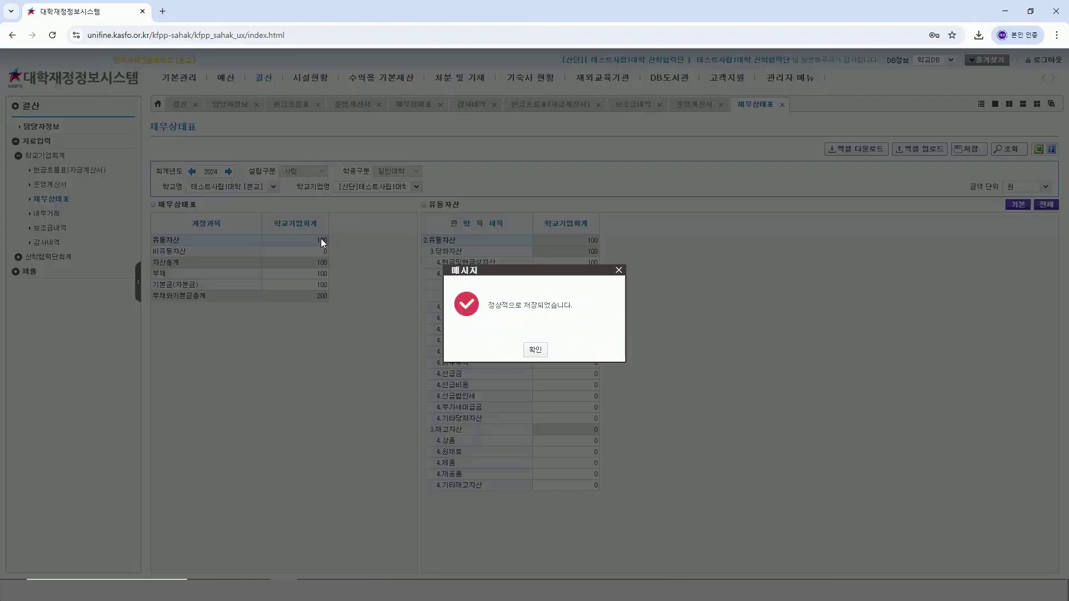
left_click(536, 350)
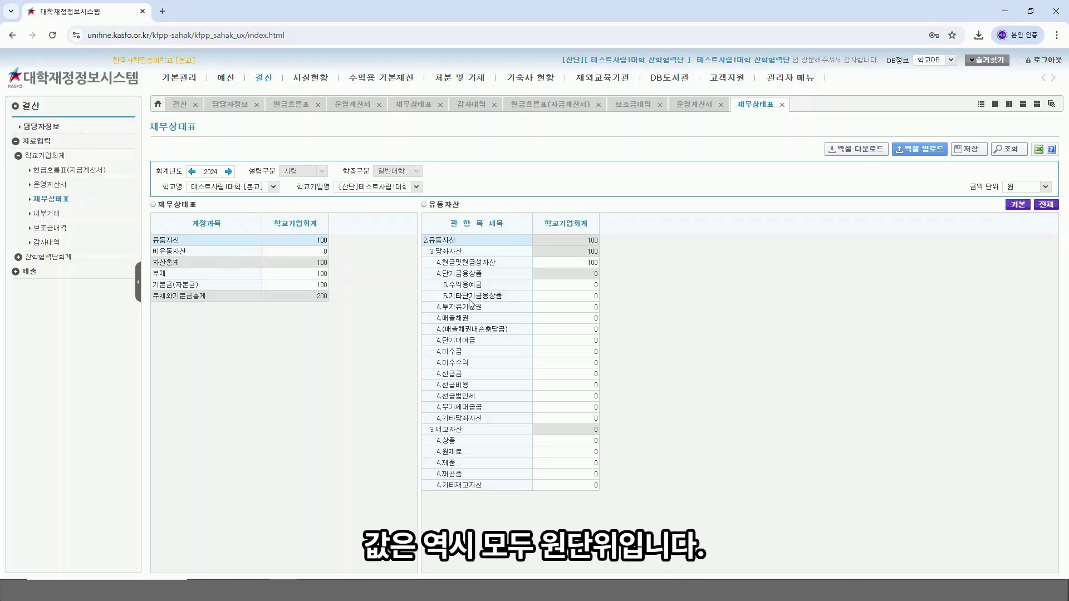
Step: Set 4.미수금 to 100, save the 재무상태표, and open the 내부거래 form
left_click(567, 352)
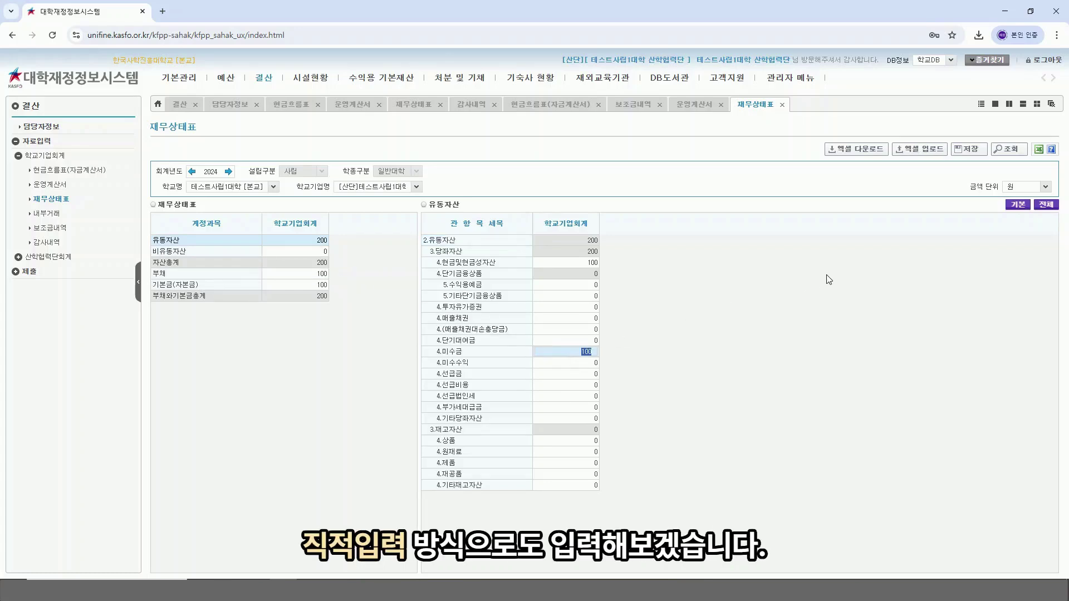
left_click(969, 149)
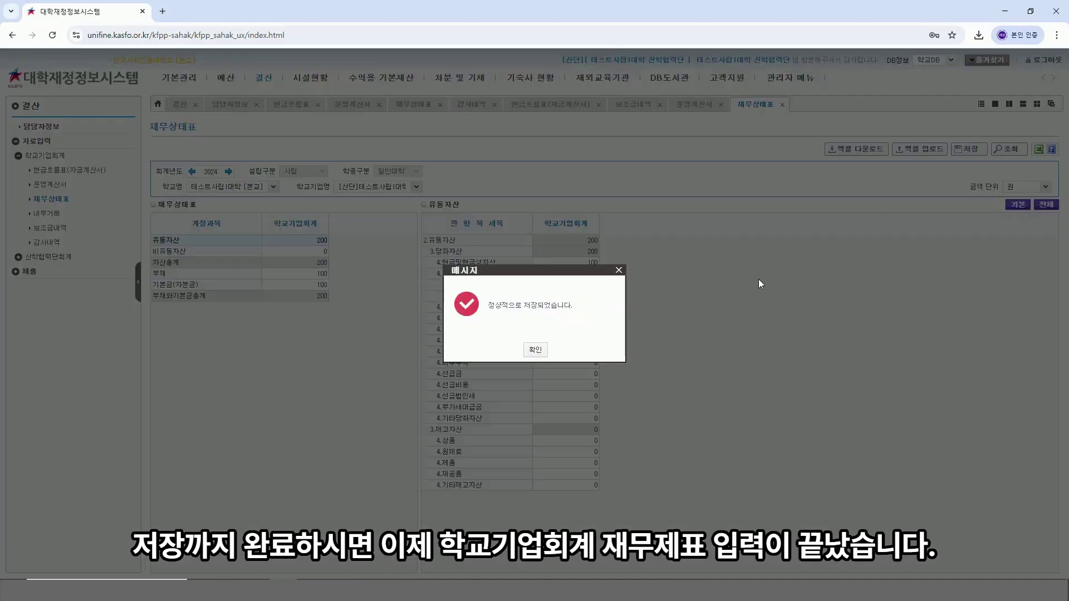
left_click(540, 351)
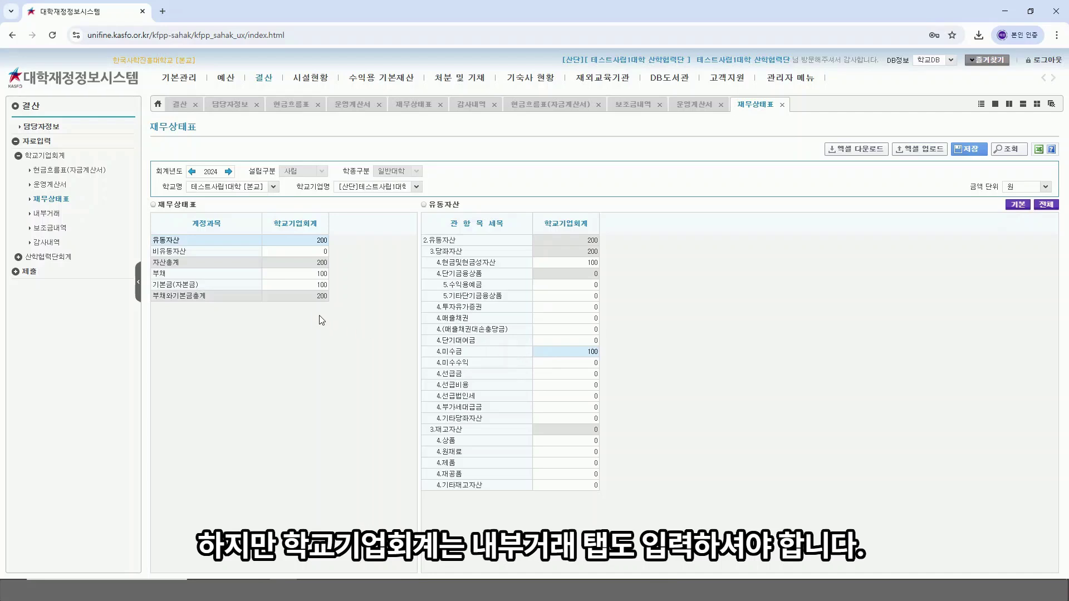
left_click(49, 217)
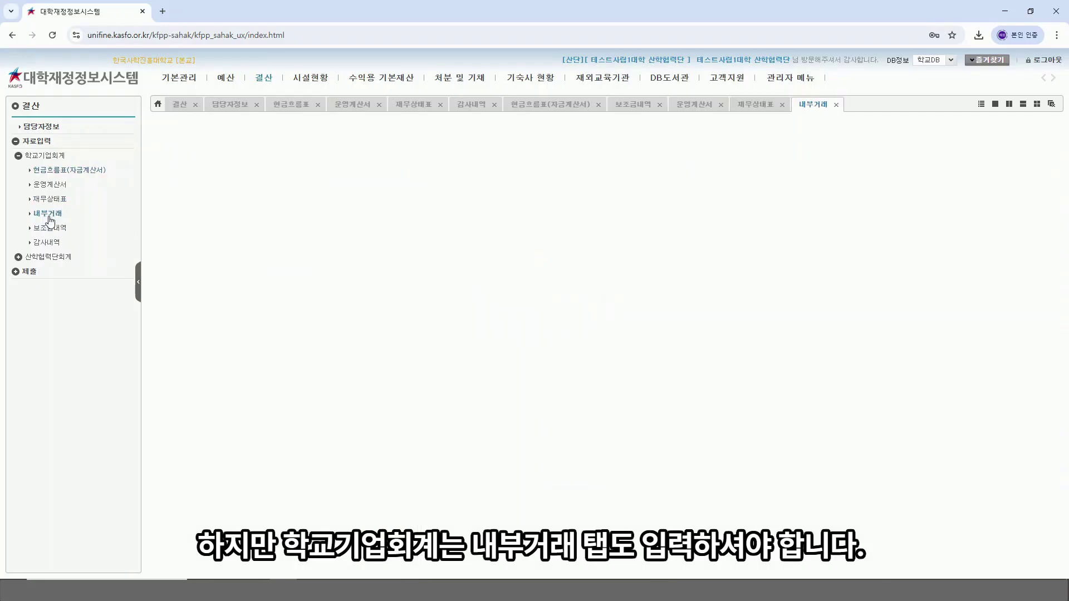
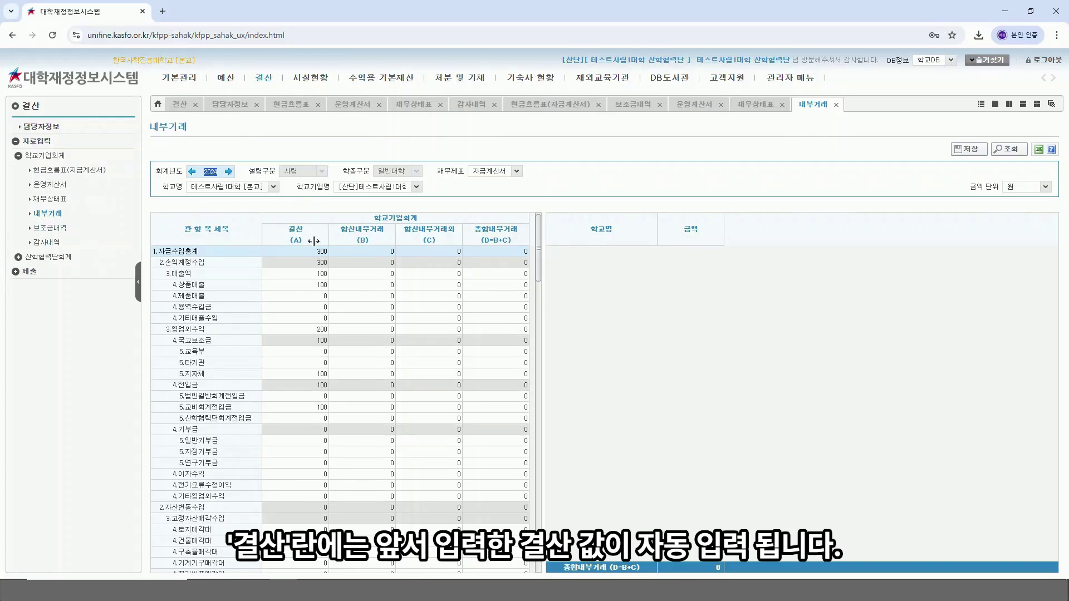
Step: Enter 100 for 테스트사립1대학 [본교] under 5.교비회계전입금 in the 자금계산서 and save it
left_click(516, 170)
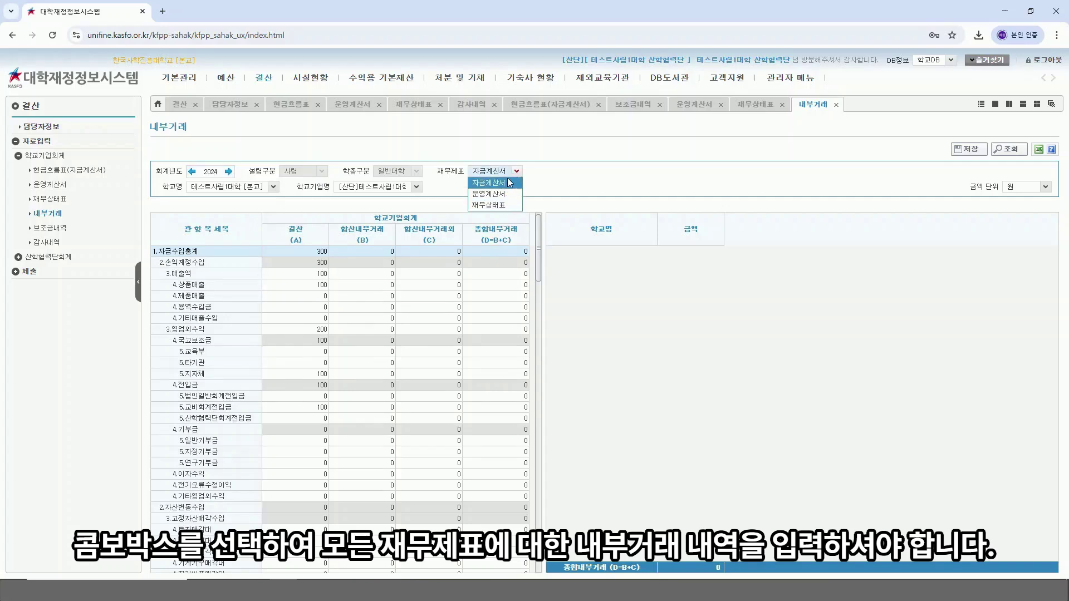
left_click(509, 184)
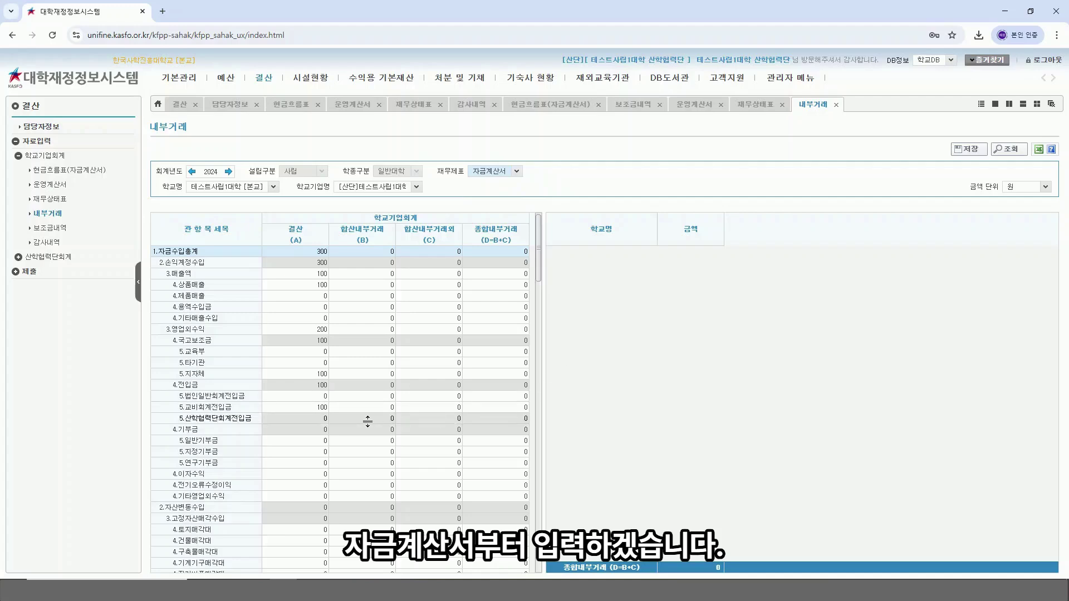
left_click(249, 411)
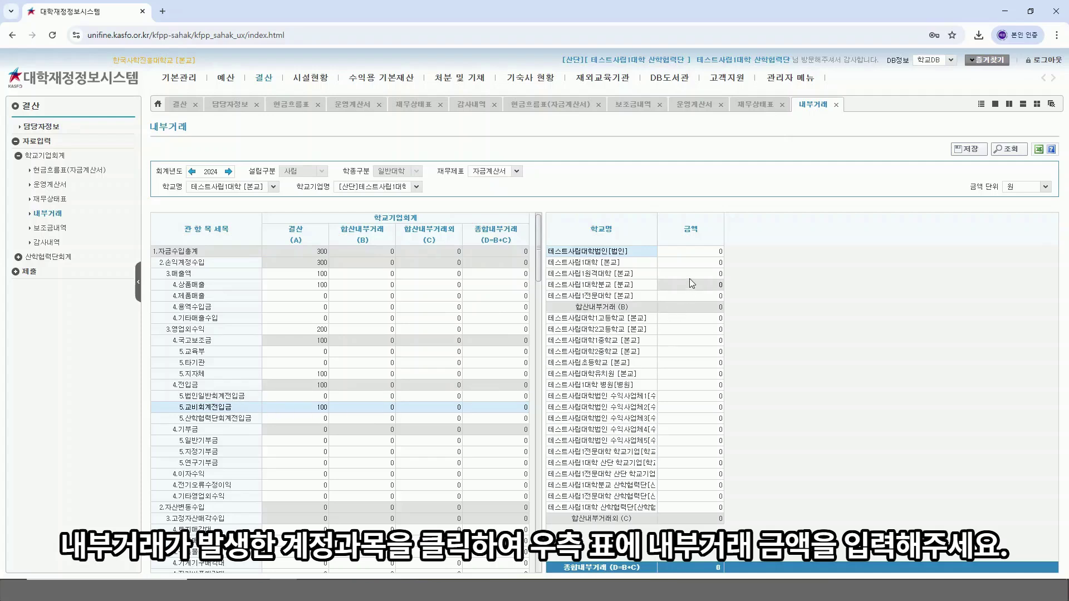
left_click(705, 263)
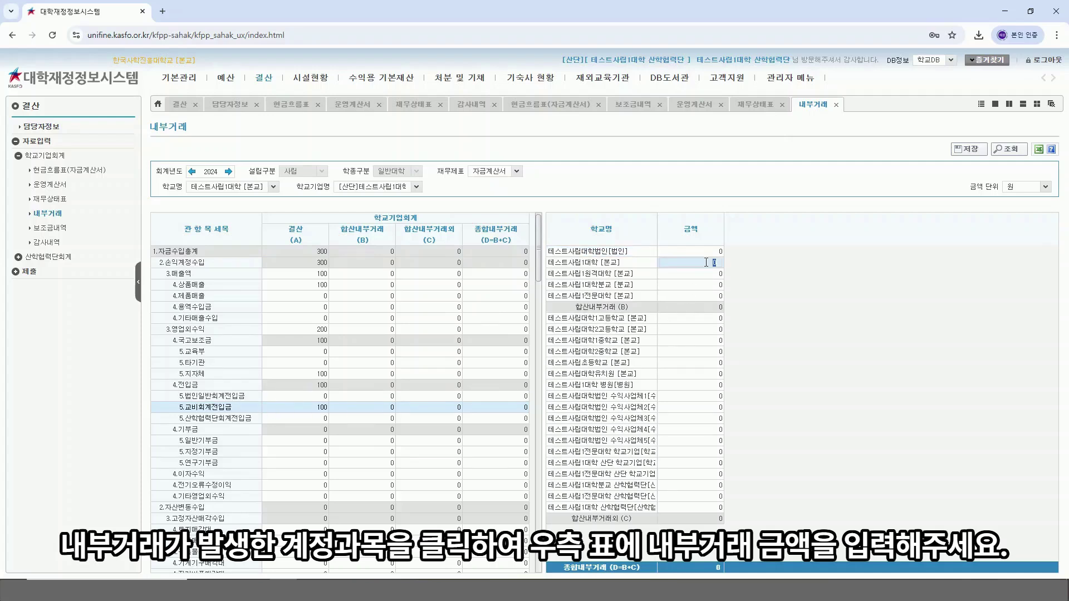
type("100")
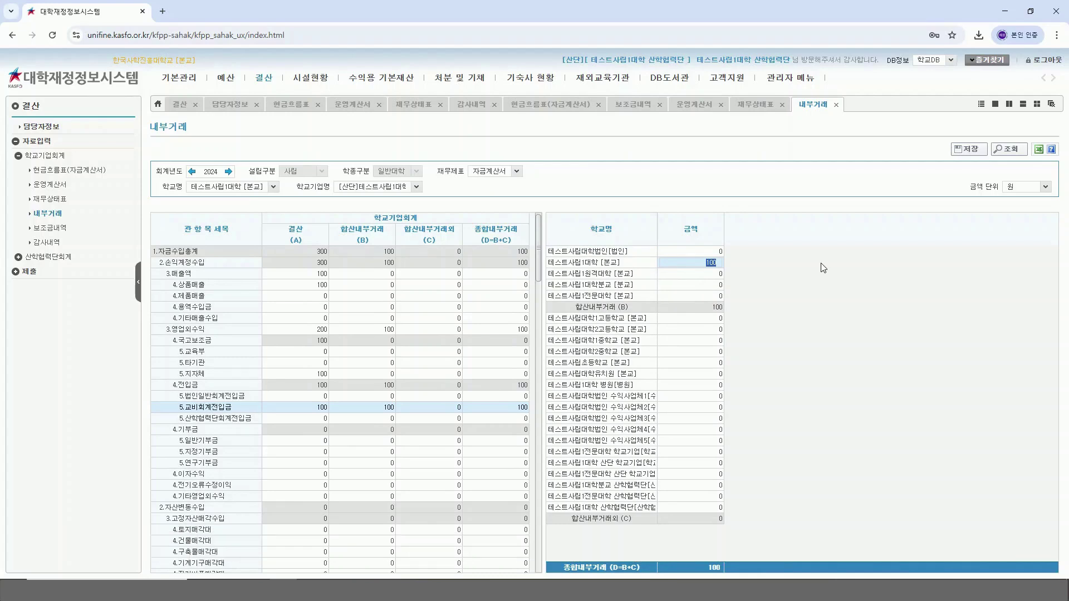
left_click(969, 150)
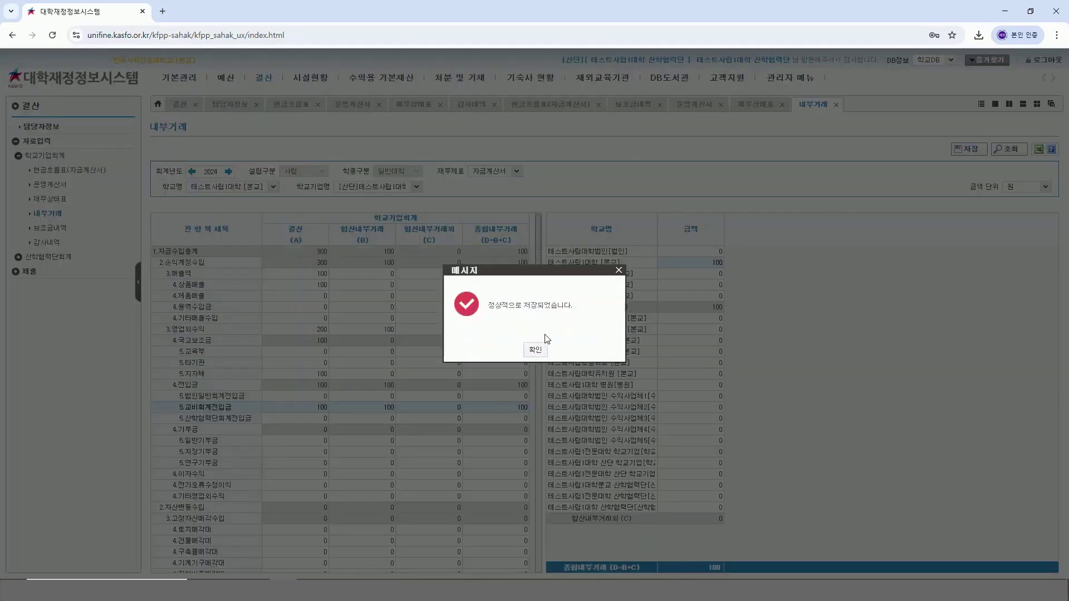
left_click(535, 349)
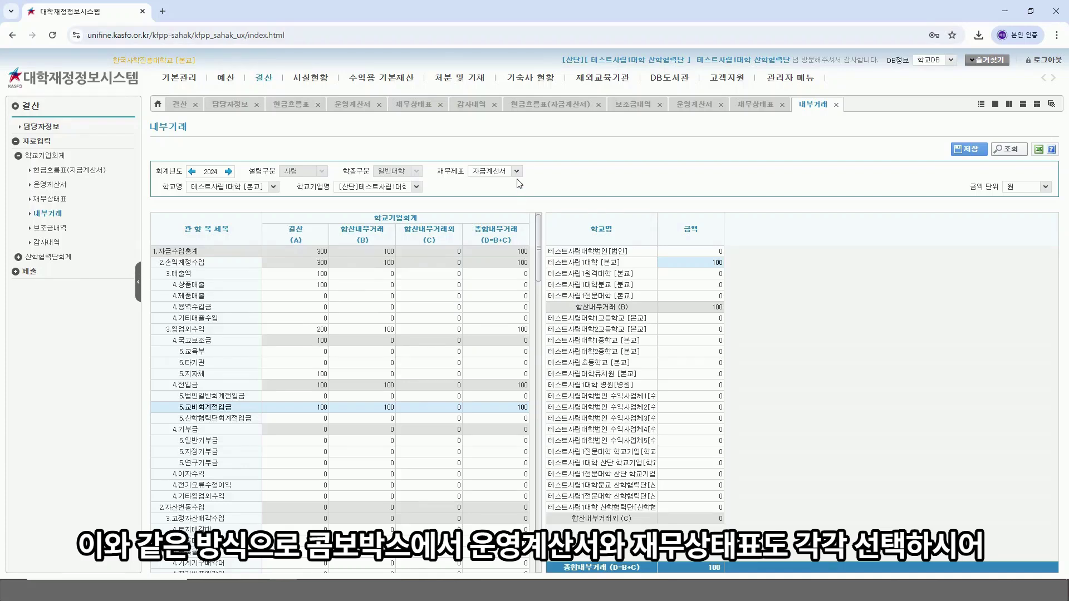
left_click(516, 171)
Step: In the 운영계산서, enter 100 for 테스트사립1대학 [본교] under 4.교비회계전입금 and save
left_click(503, 193)
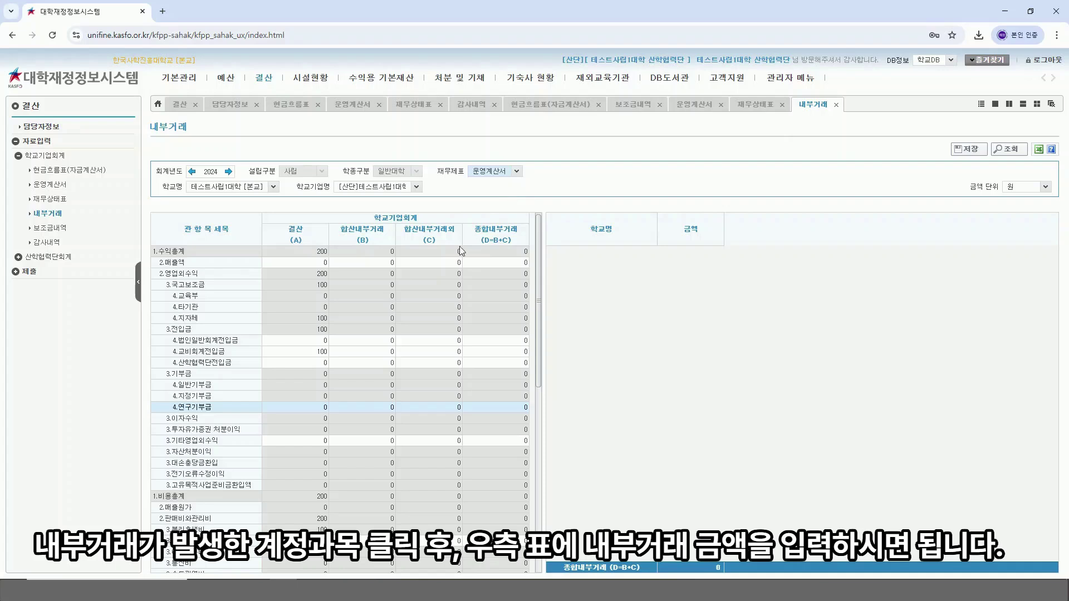
left_click(317, 355)
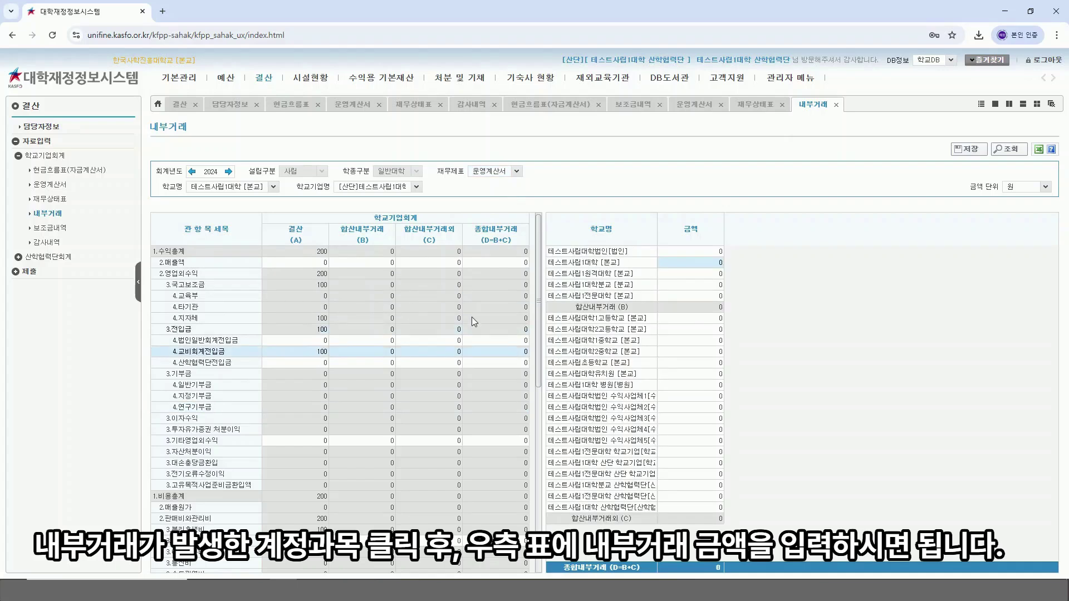
left_click(702, 264)
type("100")
key("Return")
left_click(970, 149)
left_click(957, 151)
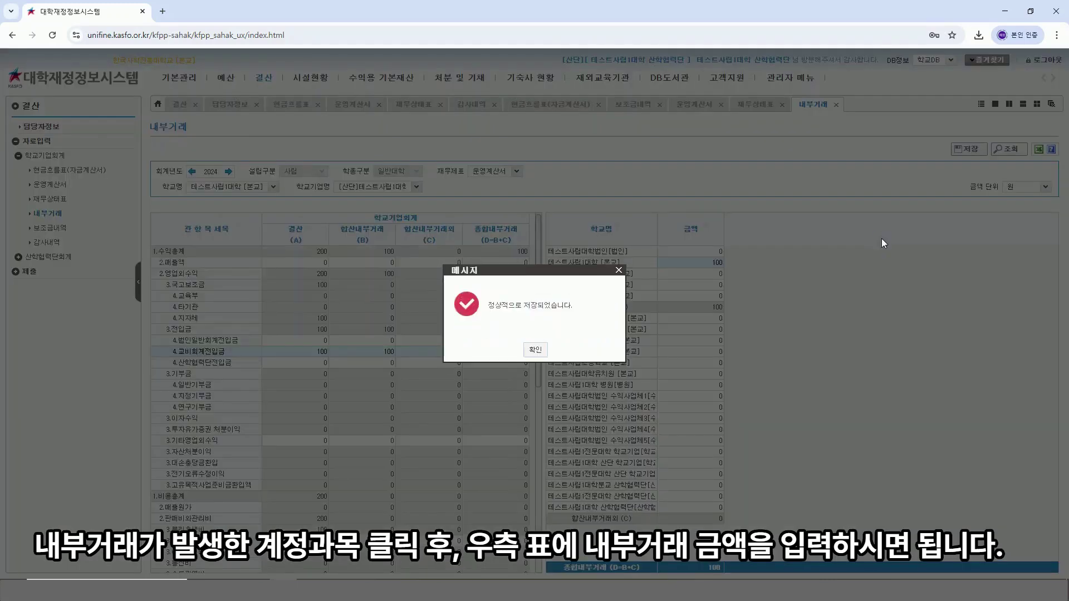
left_click(535, 350)
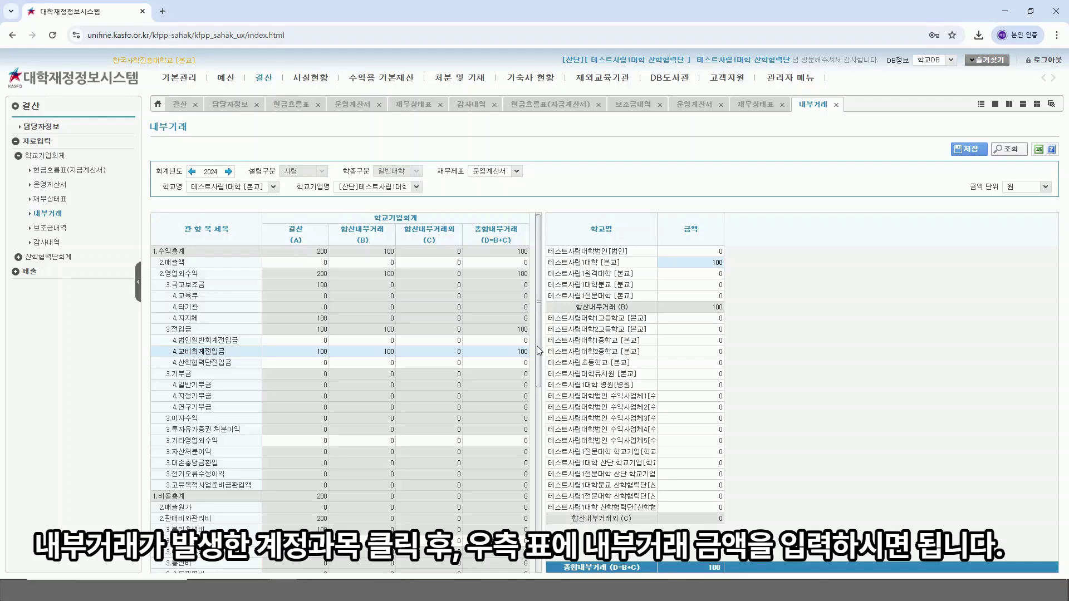
left_click(493, 171)
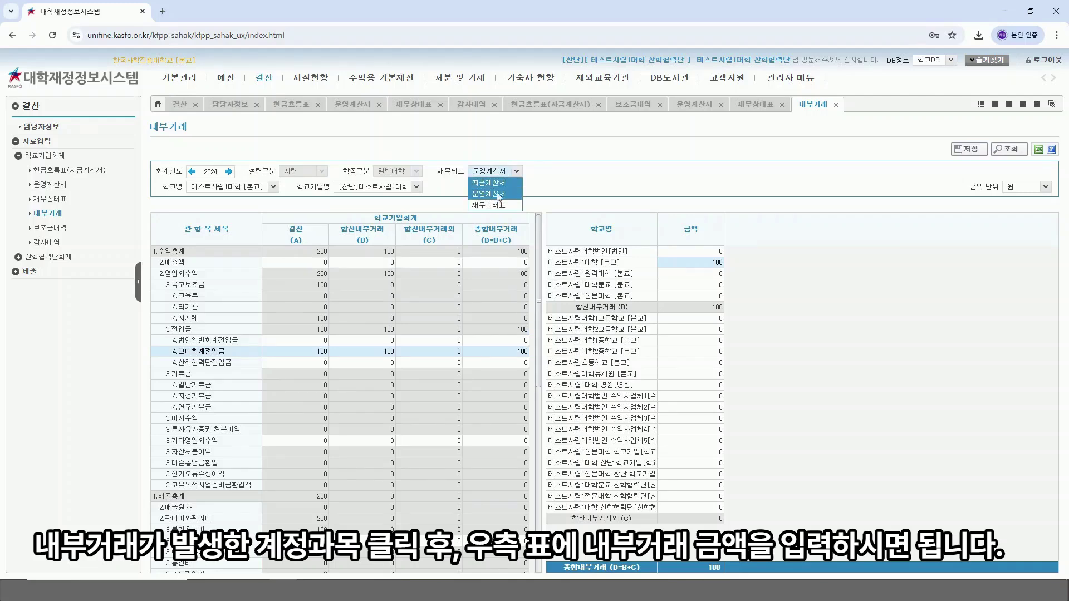
Step: In the 재무상태표, enter 100 for 테스트사립1대학 [본교] under 4.교비회계출연금 and save
left_click(495, 201)
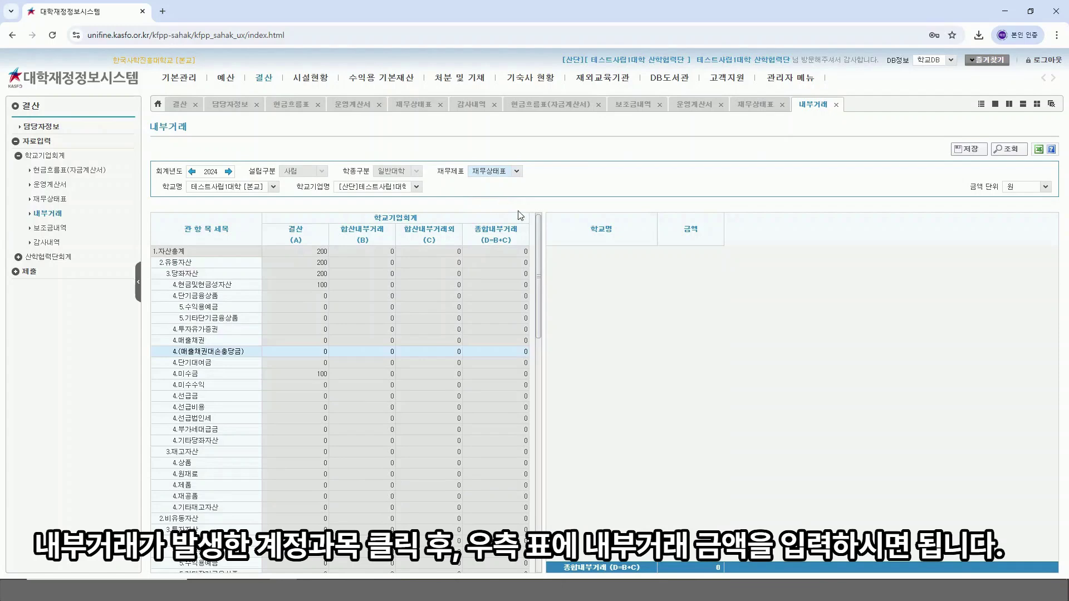
left_click_drag(538, 222, 540, 456)
left_click(293, 509)
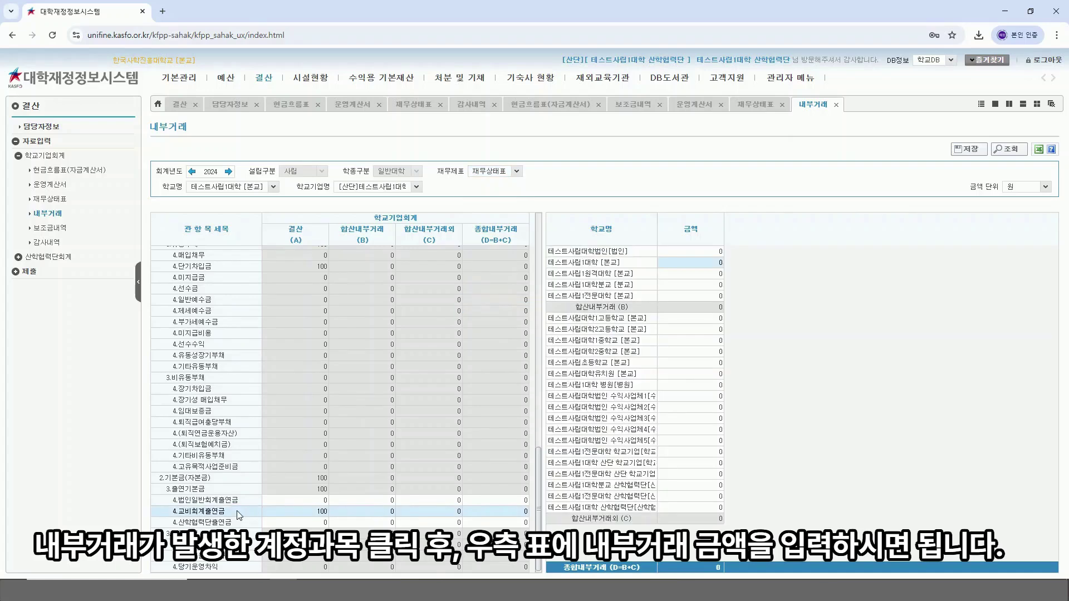
left_click(707, 262)
type("100")
key("Return")
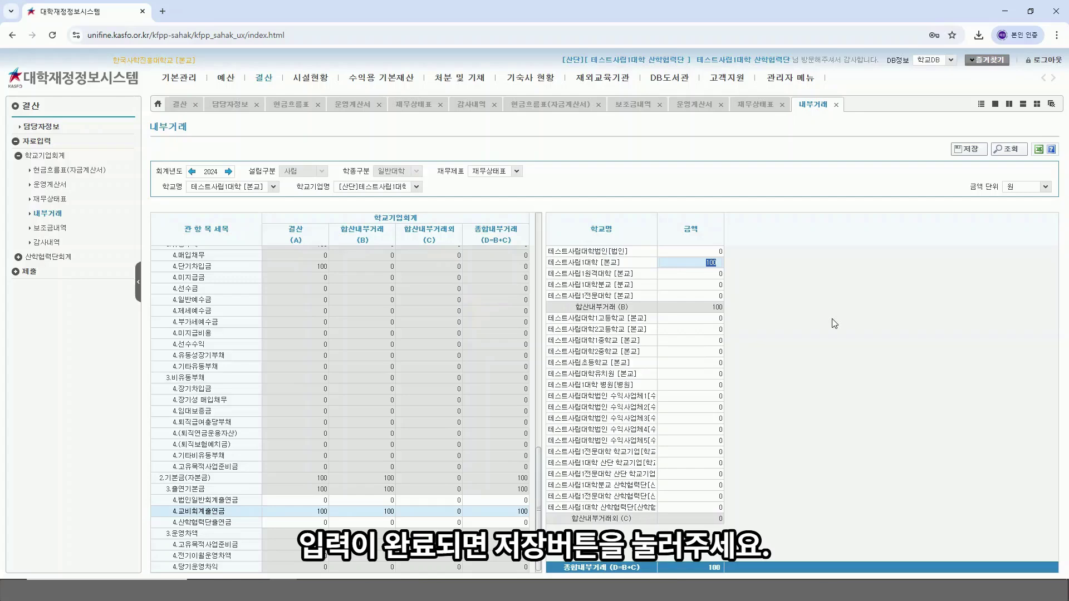
left_click(969, 149)
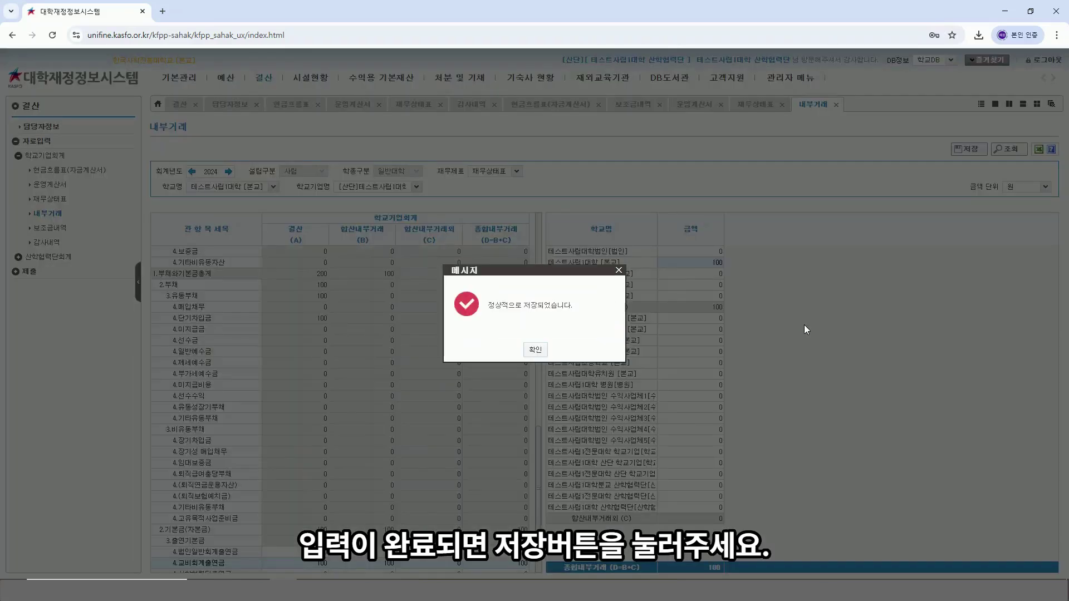
left_click(530, 346)
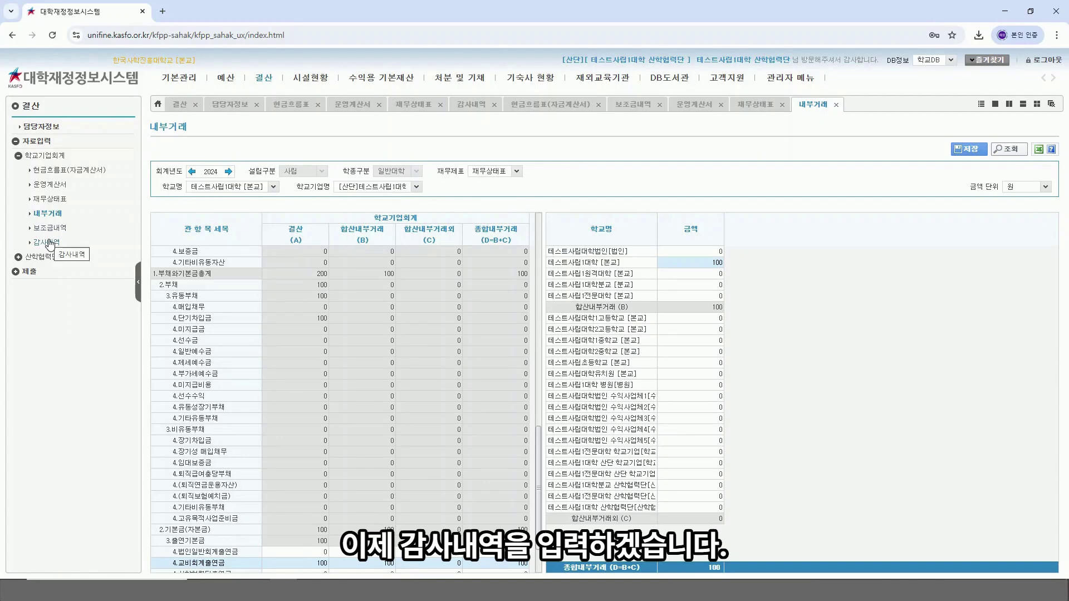
Step: On the 감사내역 page, set the internal audit opinion to 적정
left_click(50, 243)
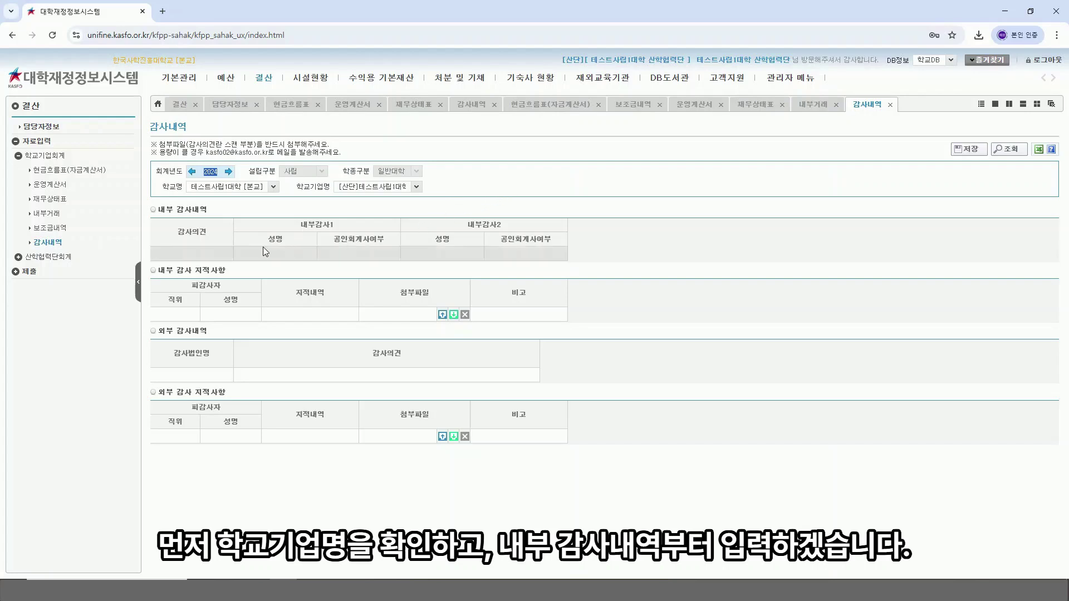
left_click(205, 254)
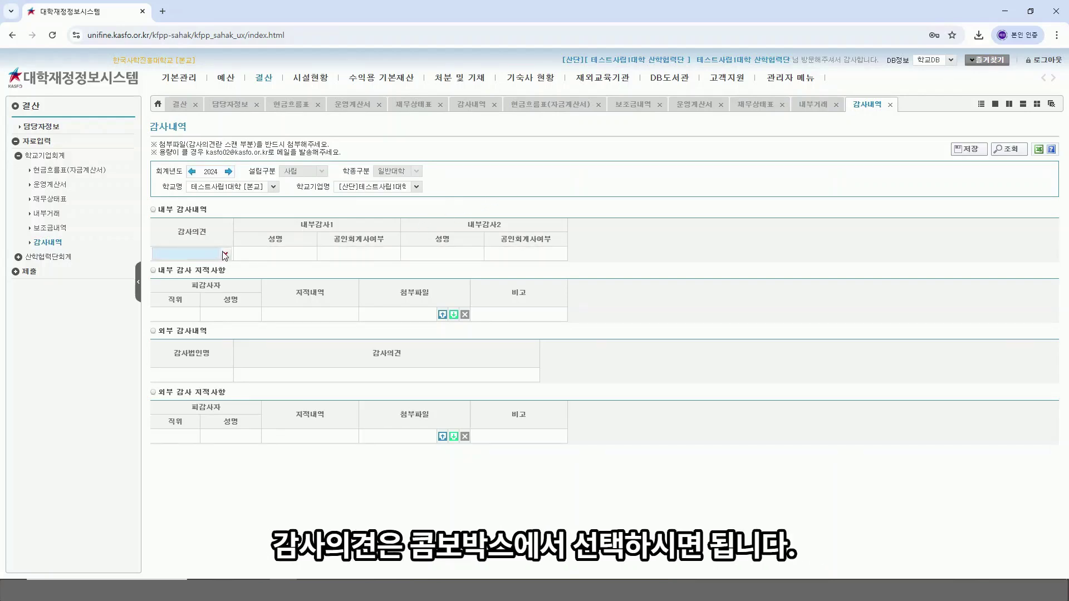
left_click(225, 255)
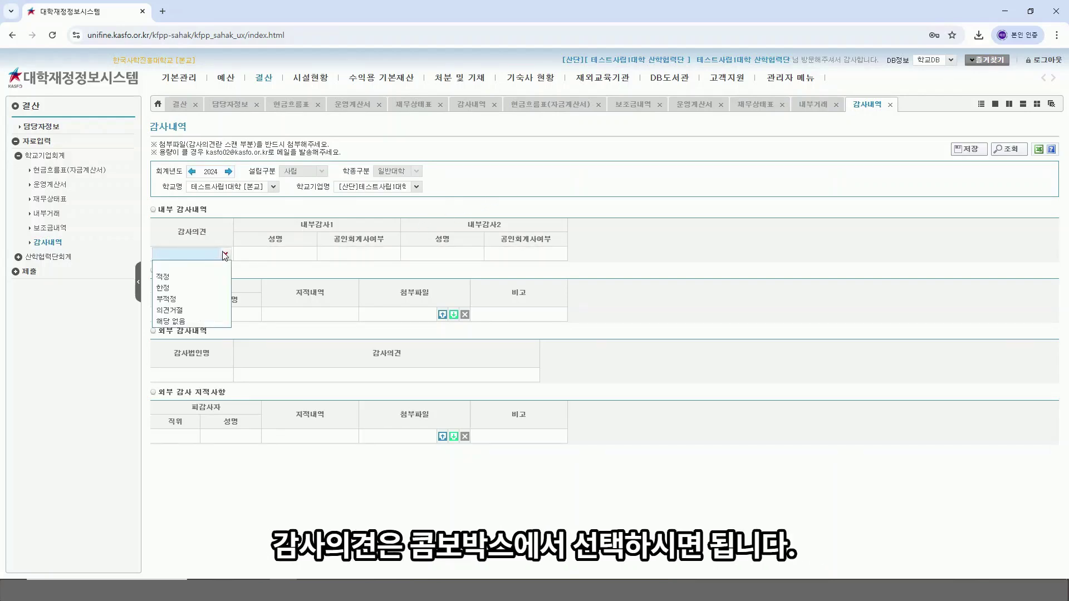
left_click(201, 277)
Step: Enter both internal auditors' names and set each one's 공인회계사여부 to 예
left_click(278, 253)
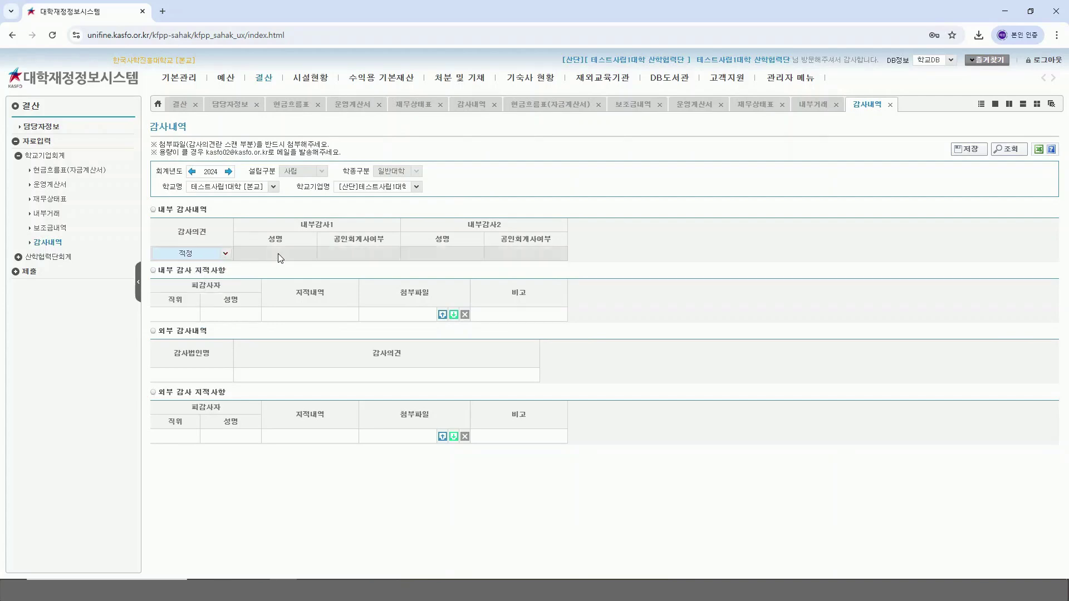
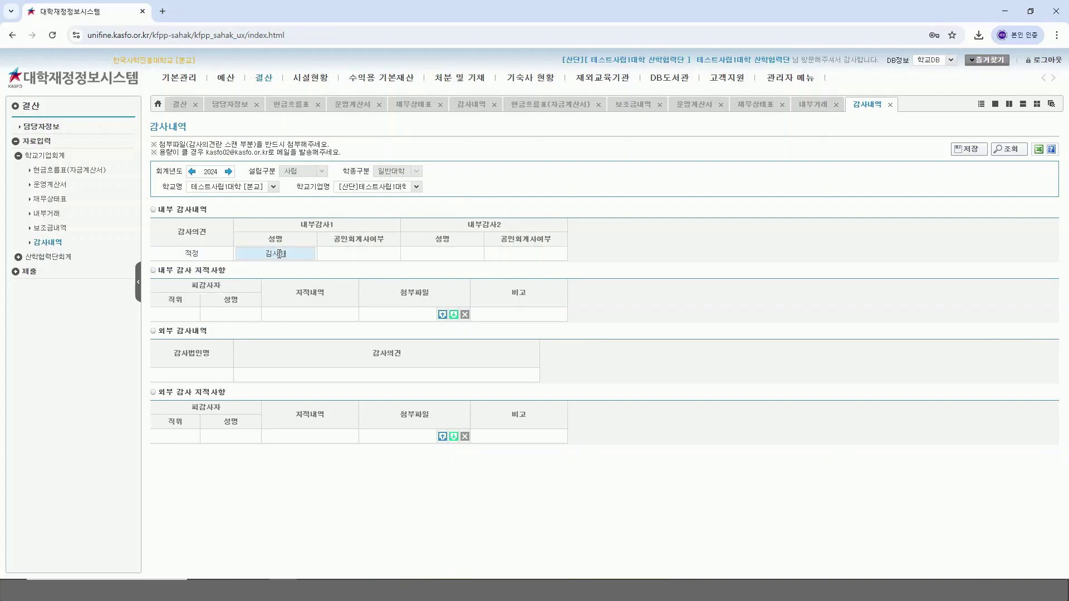
left_click(348, 255)
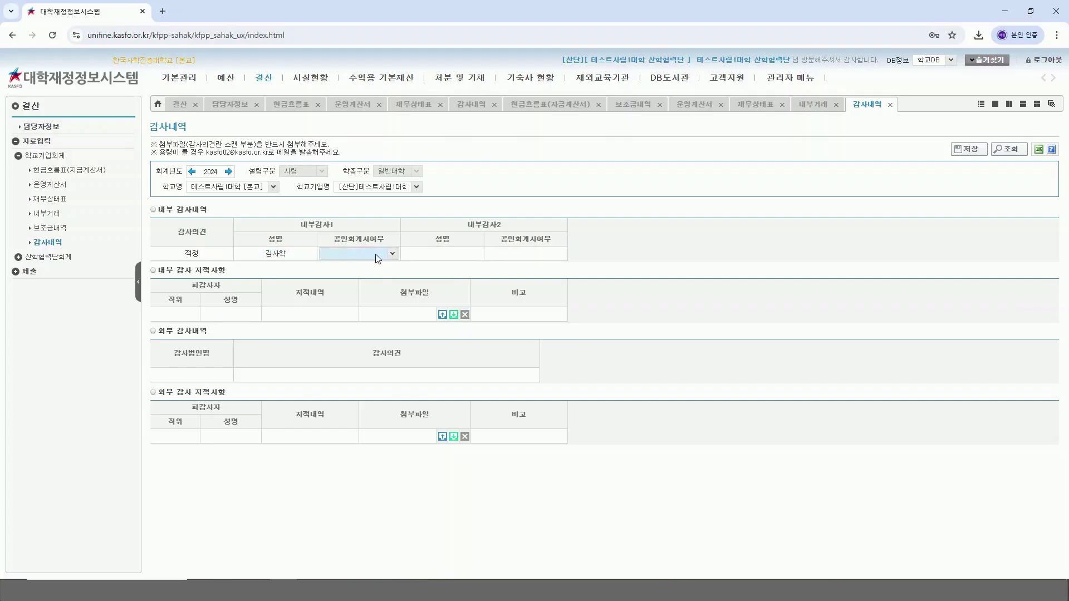
left_click(392, 255)
left_click(390, 265)
left_click(433, 254)
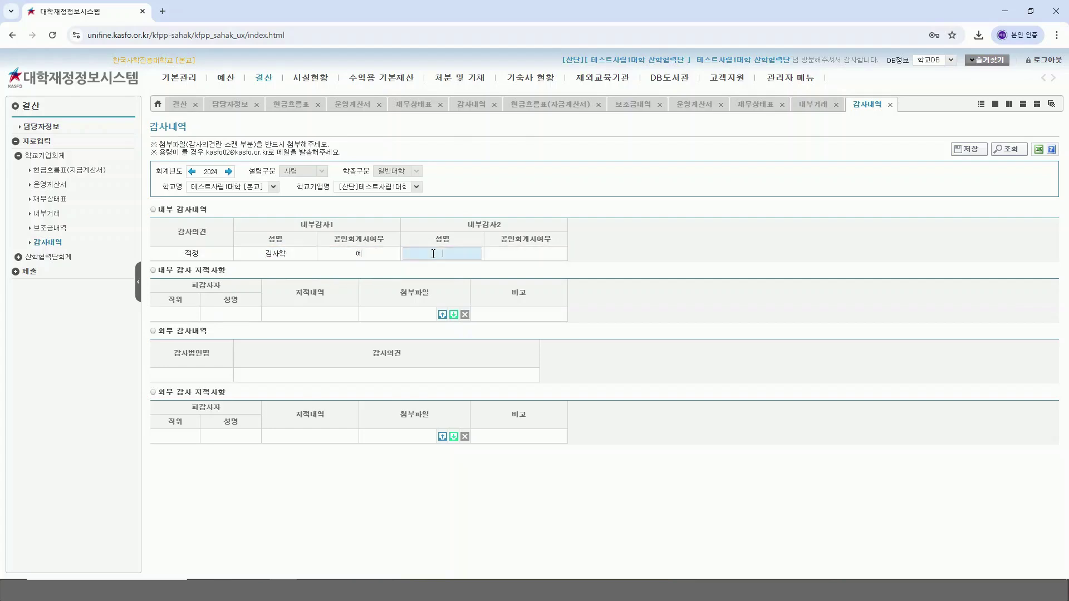
left_click(540, 254)
left_click(559, 254)
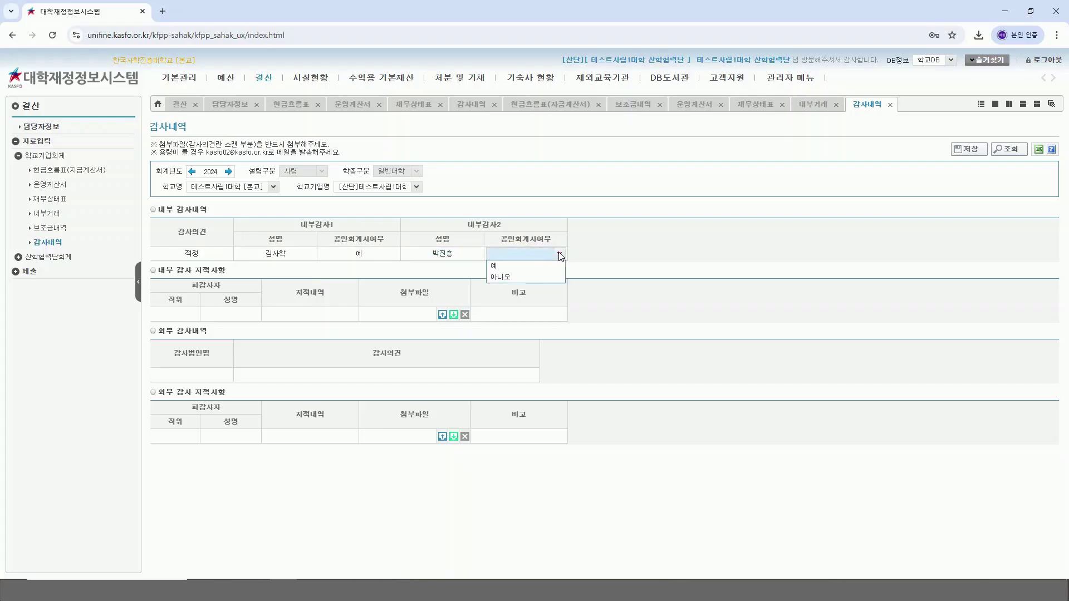
left_click(553, 264)
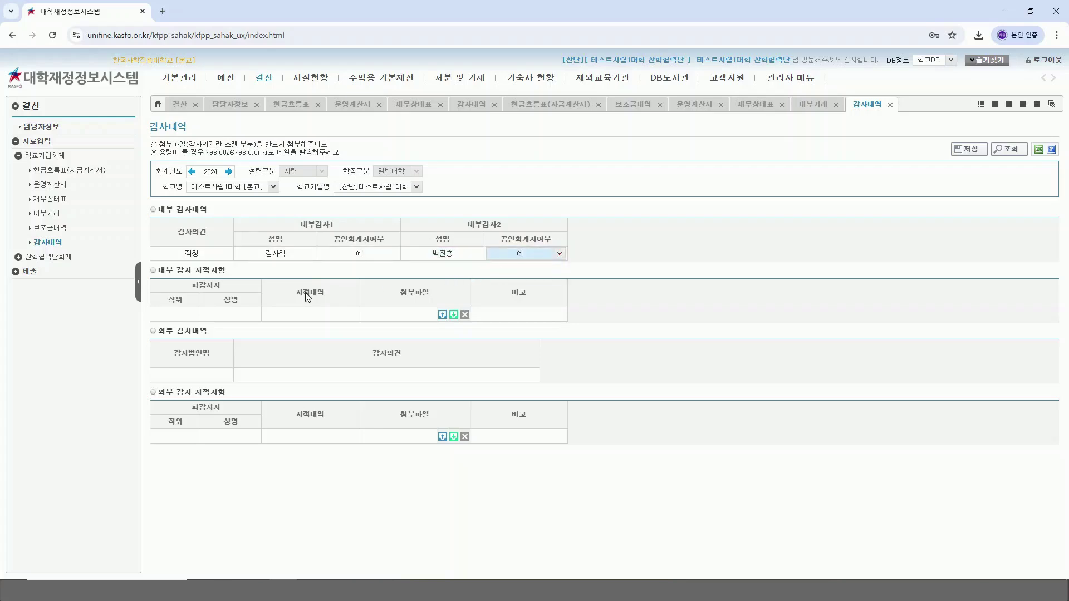
left_click(172, 315)
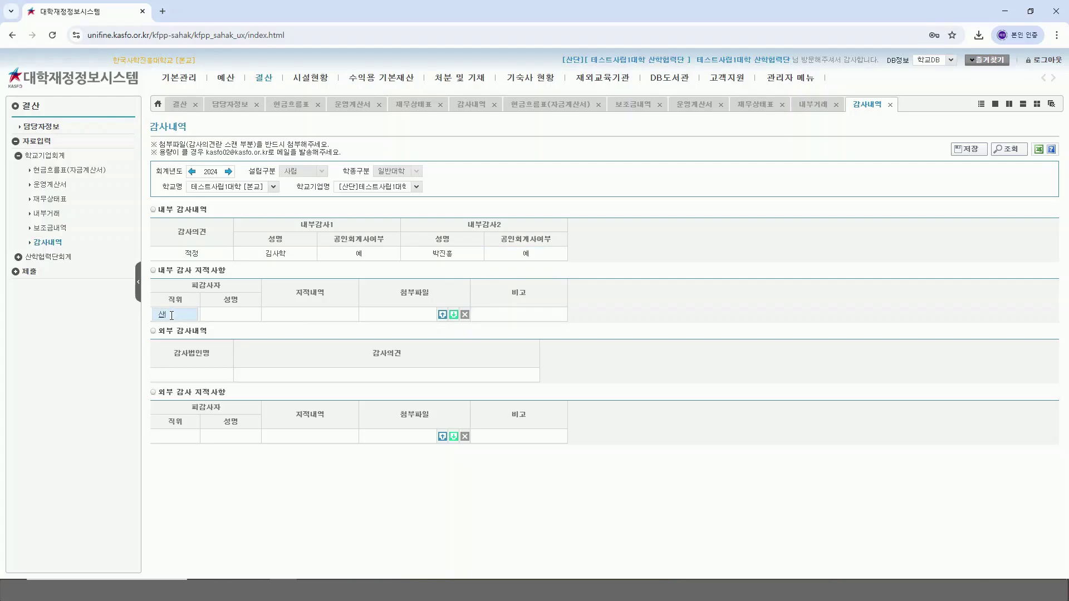
Step: Fill the internal finding row with 산학협력단장, the auditee's name and 해당없음
type("산학협력대")
type("장")
left_click(216, 315)
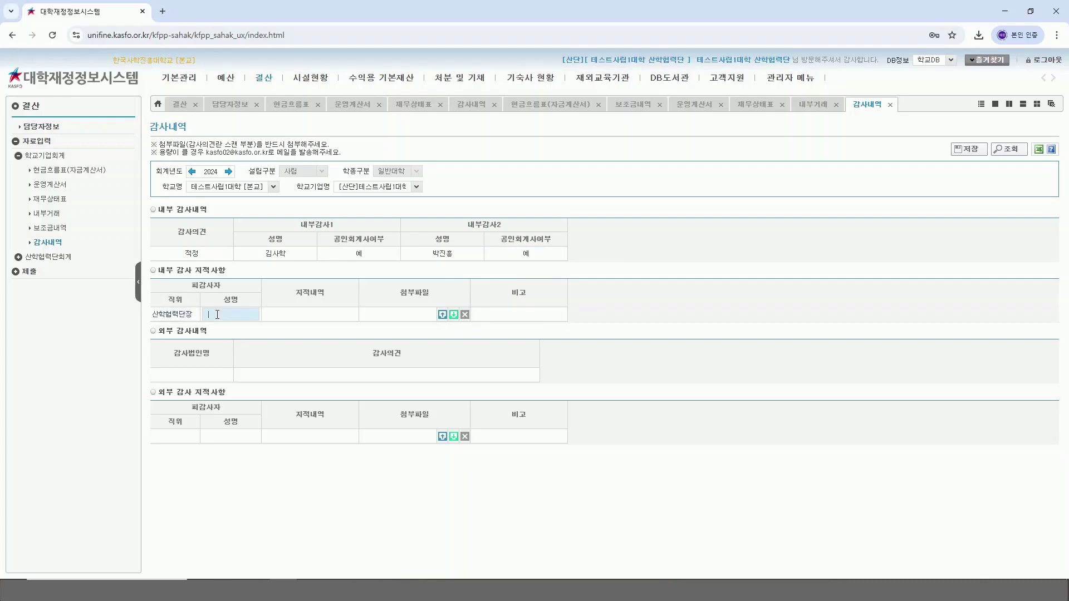
type("최재단")
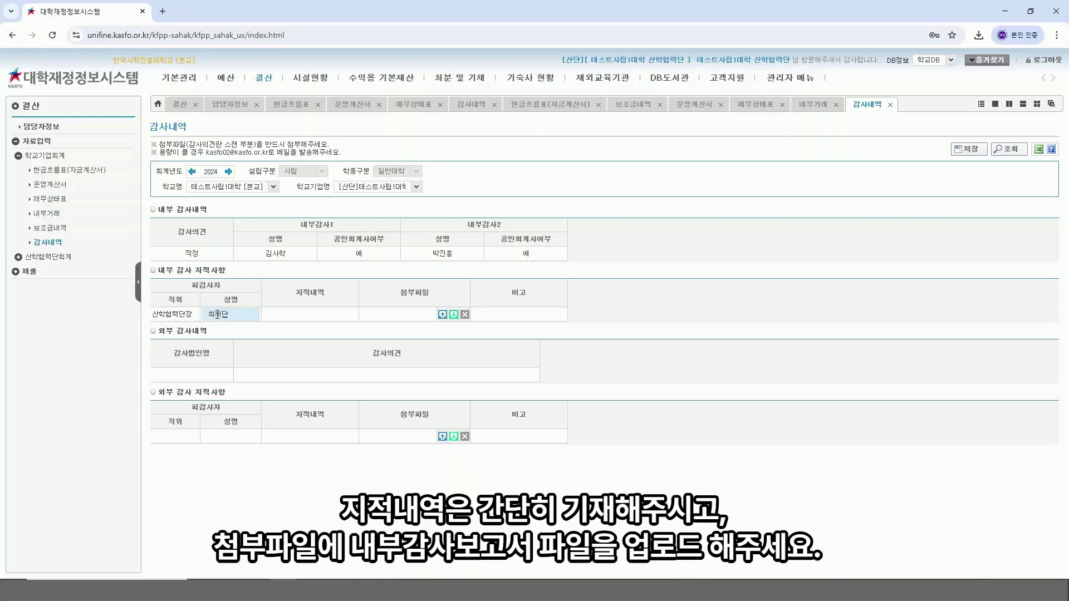
left_click(344, 311)
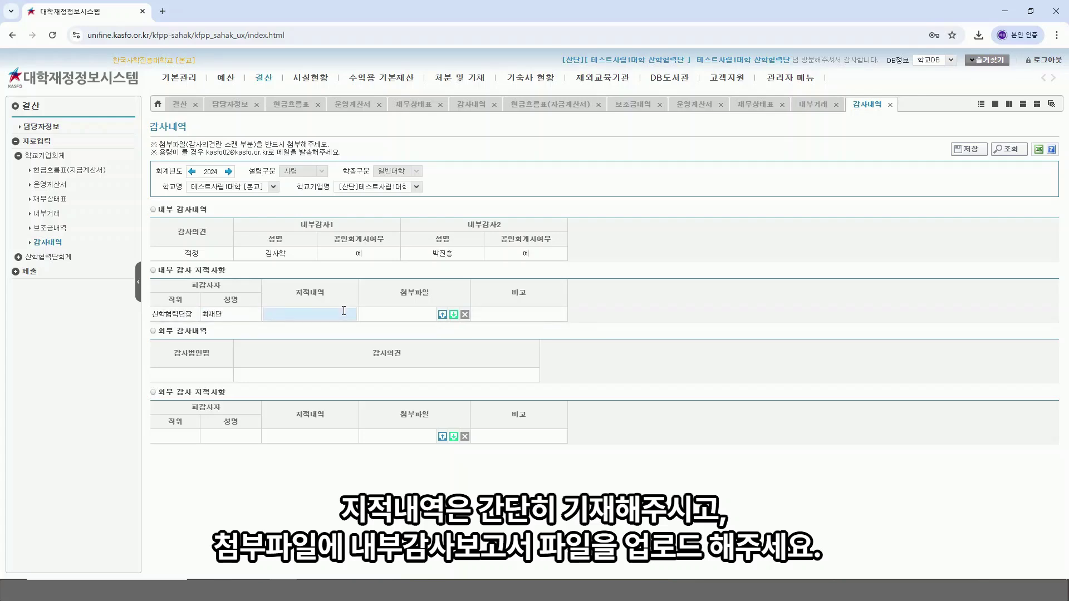
type("해당없음")
left_click(444, 316)
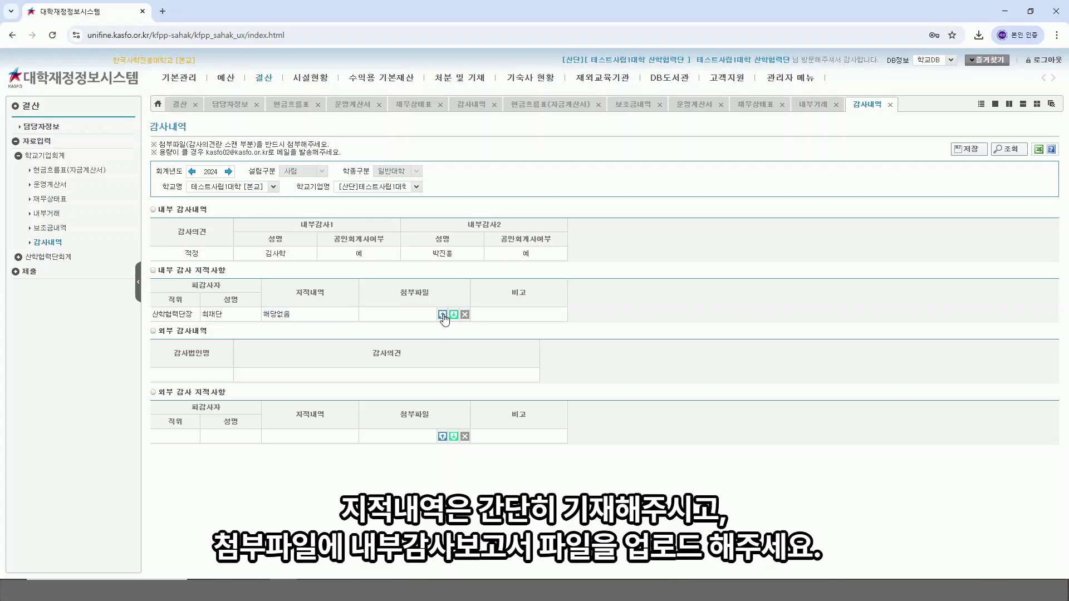
Step: Attach 내부감사보고서.pdf to the internal audit finding
left_click(443, 315)
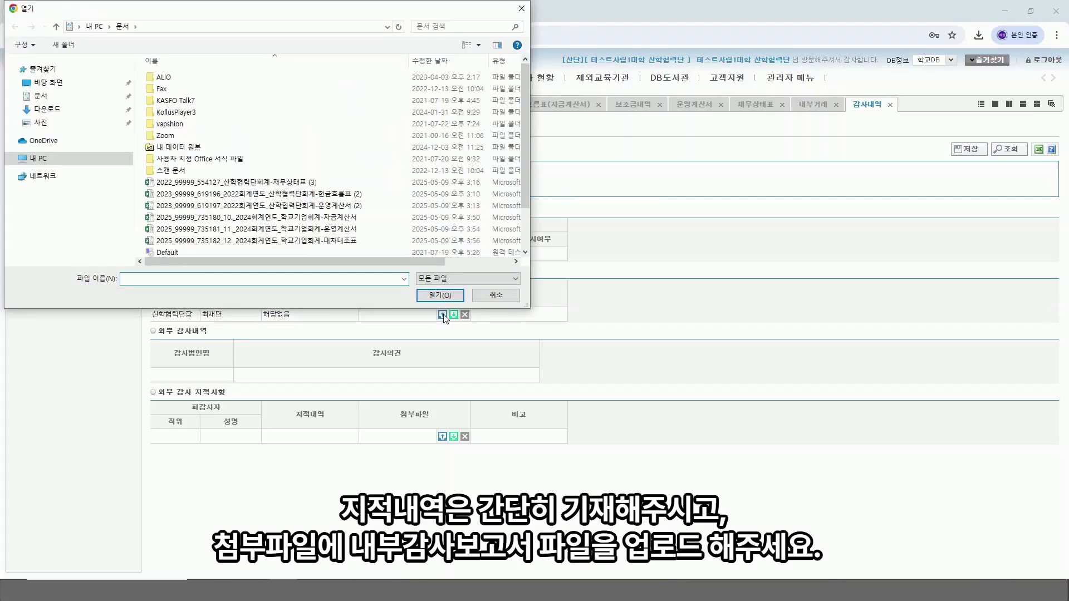
scroll(265, 228, "down", 2)
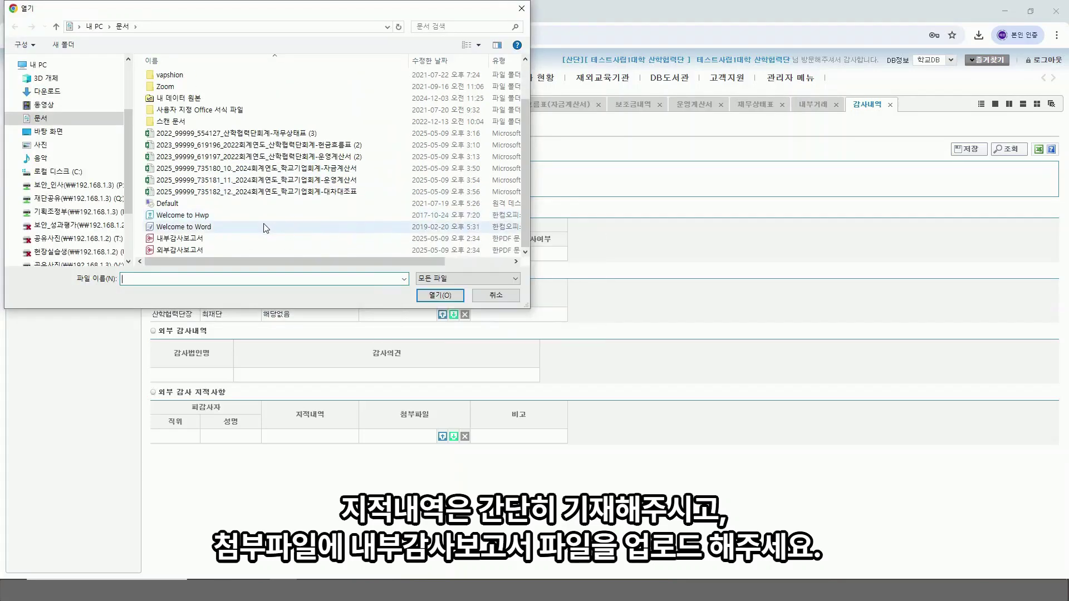
double_click(181, 238)
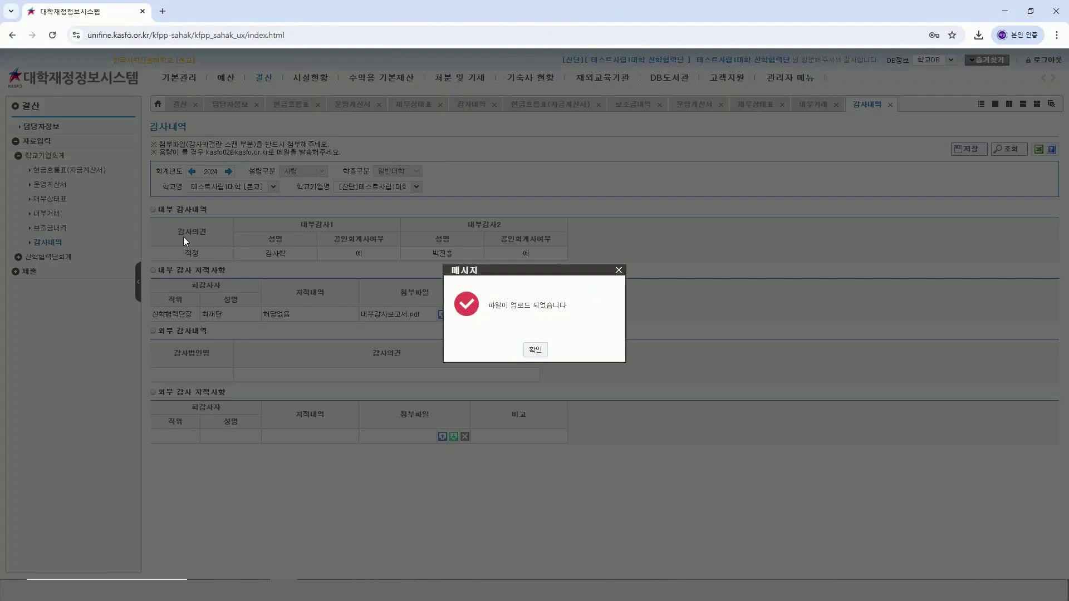
left_click(538, 352)
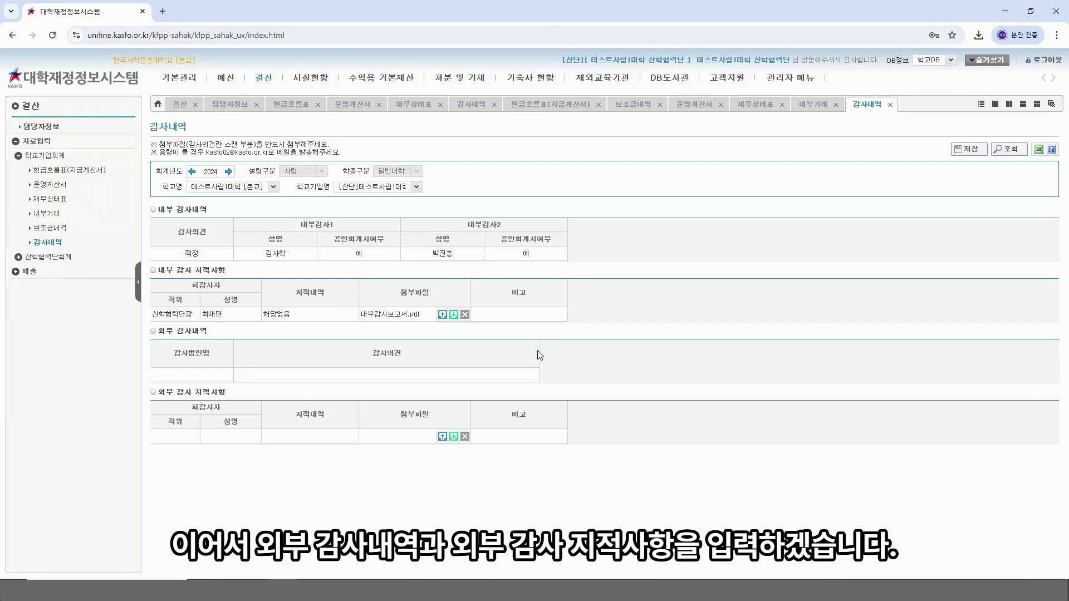
Step: Enter 사학진흥회계법인 as the external audit firm name
left_click(203, 374)
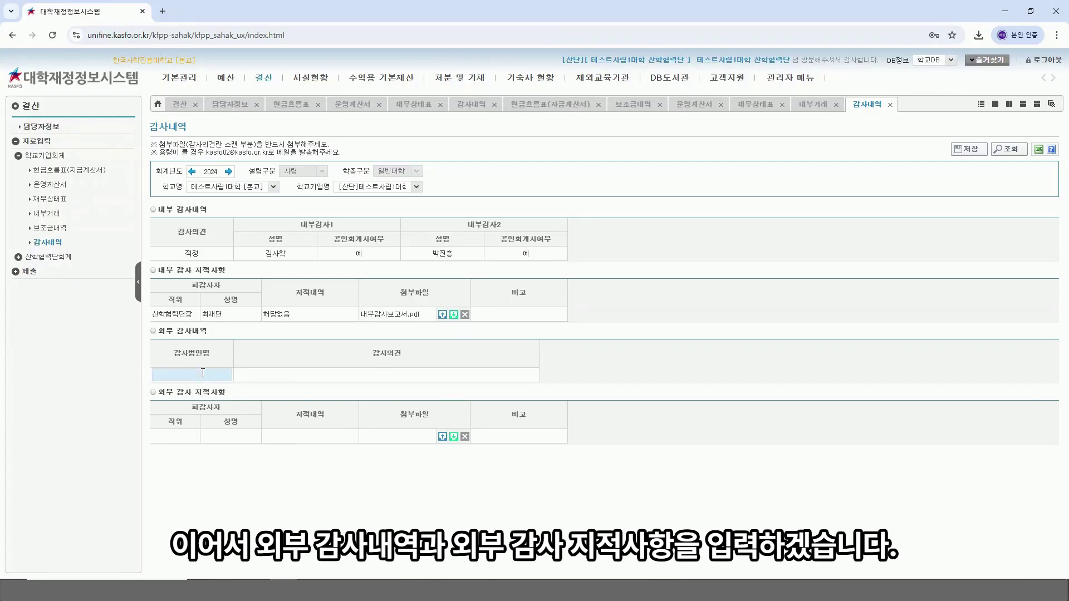
type("사학짆ㅇ흥회계법")
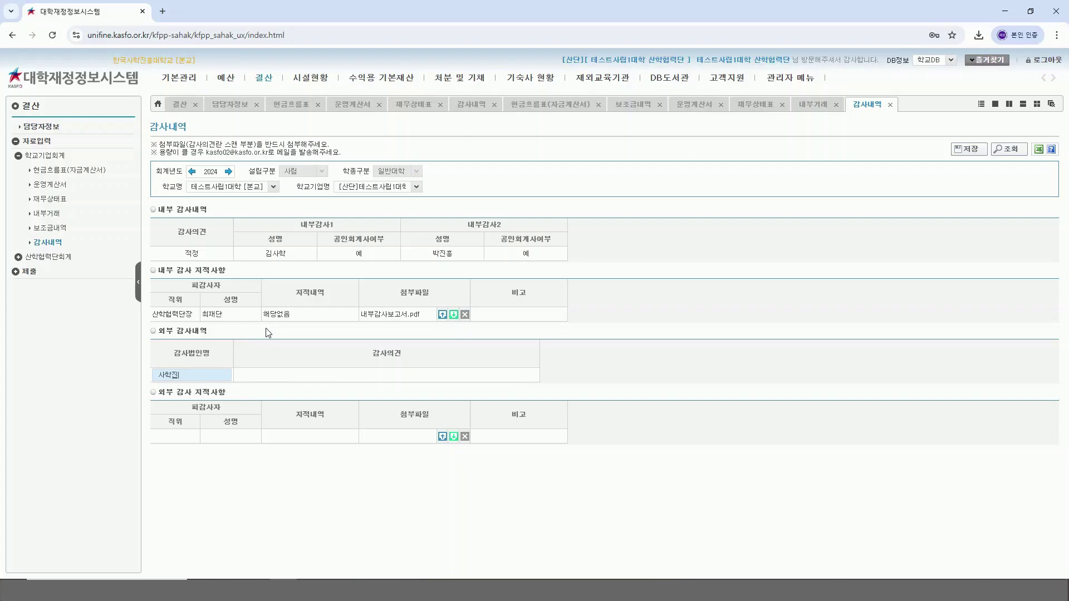
type("인")
left_click(335, 375)
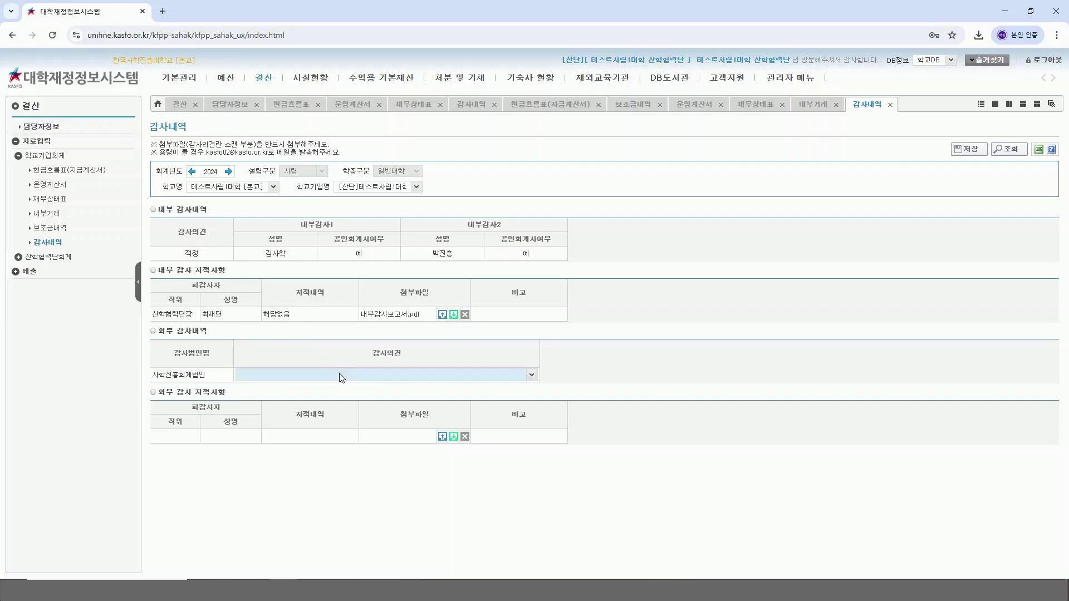
left_click(531, 376)
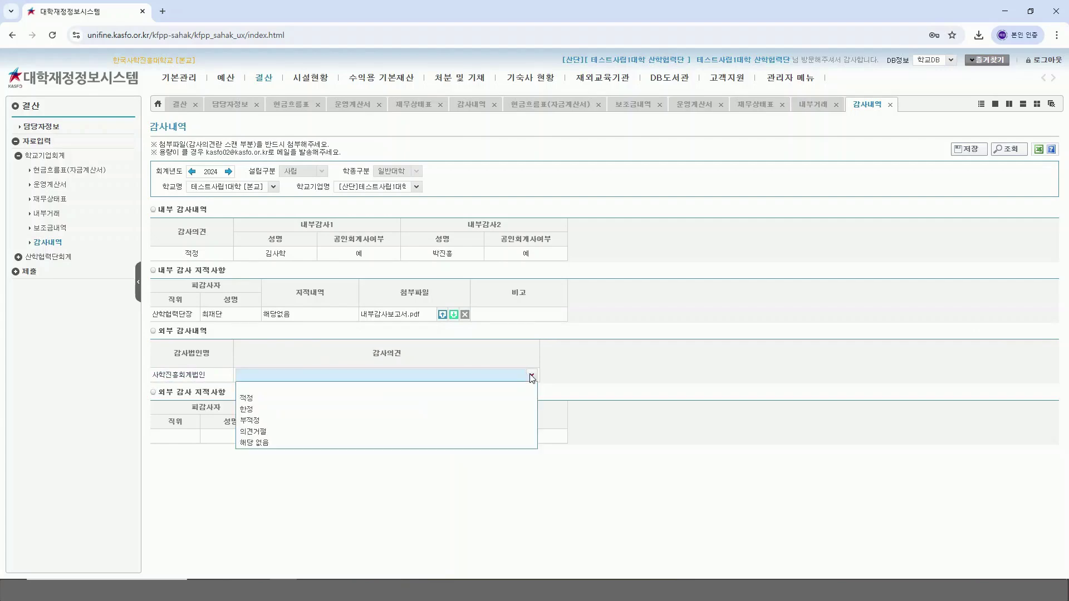
Step: Set external opinion 적정; fill the finding row with 산학협력단장, the auditee's name, 해당없음
left_click(294, 400)
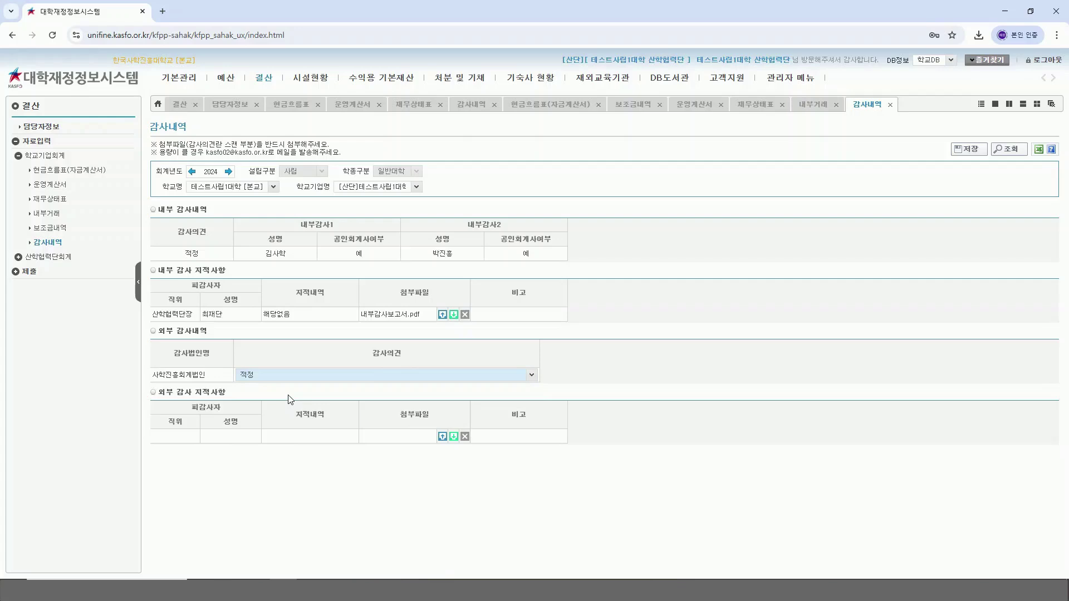
left_click(177, 436)
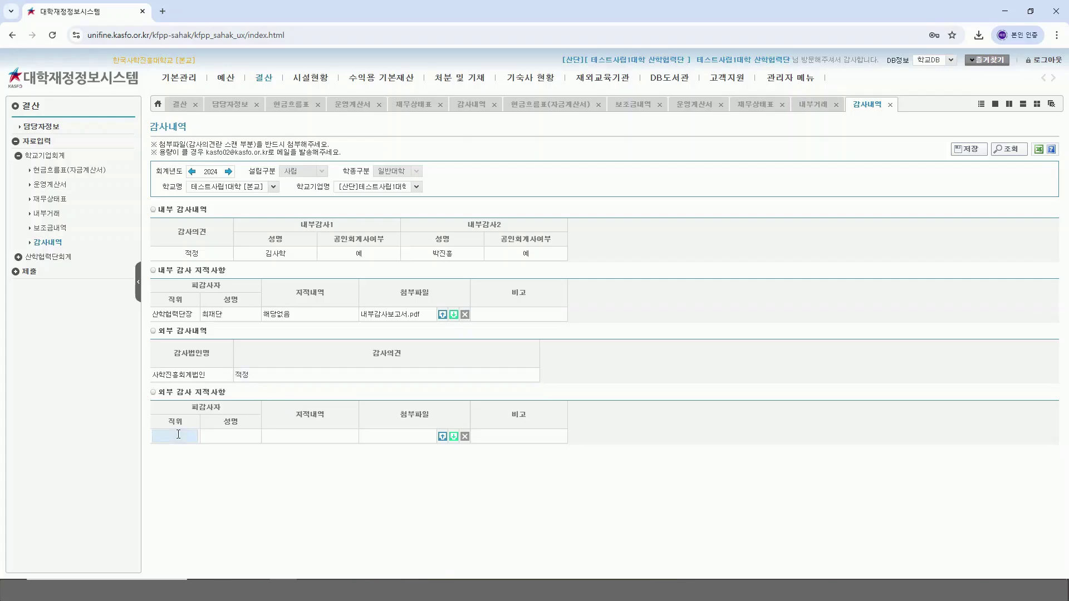
type("산학협")
type("력 지")
type("장")
left_click(251, 438)
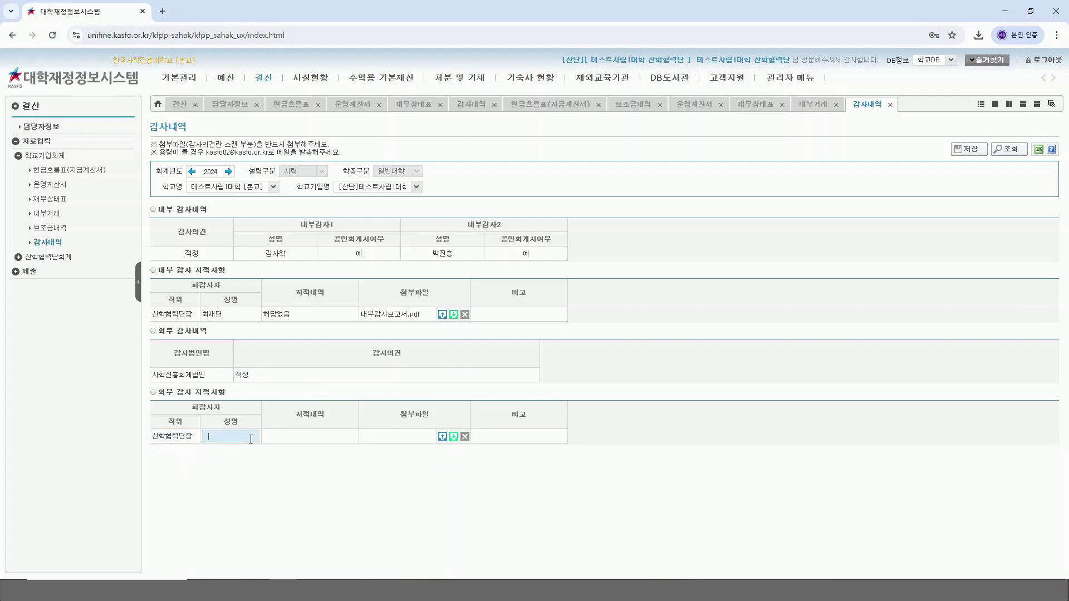
type("최재단")
left_click(283, 437)
type("해")
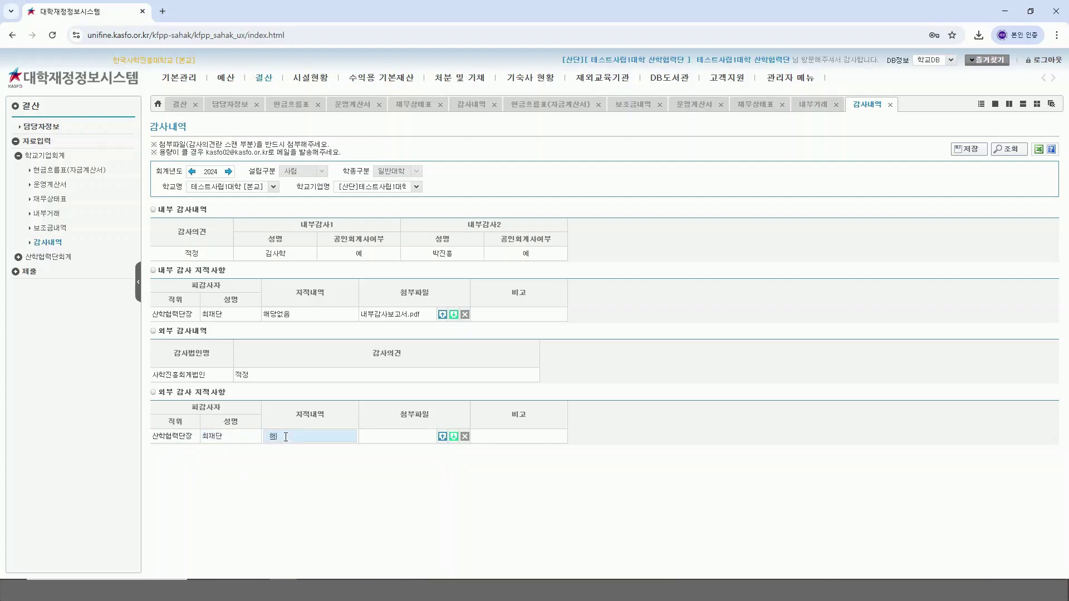
type("당없음")
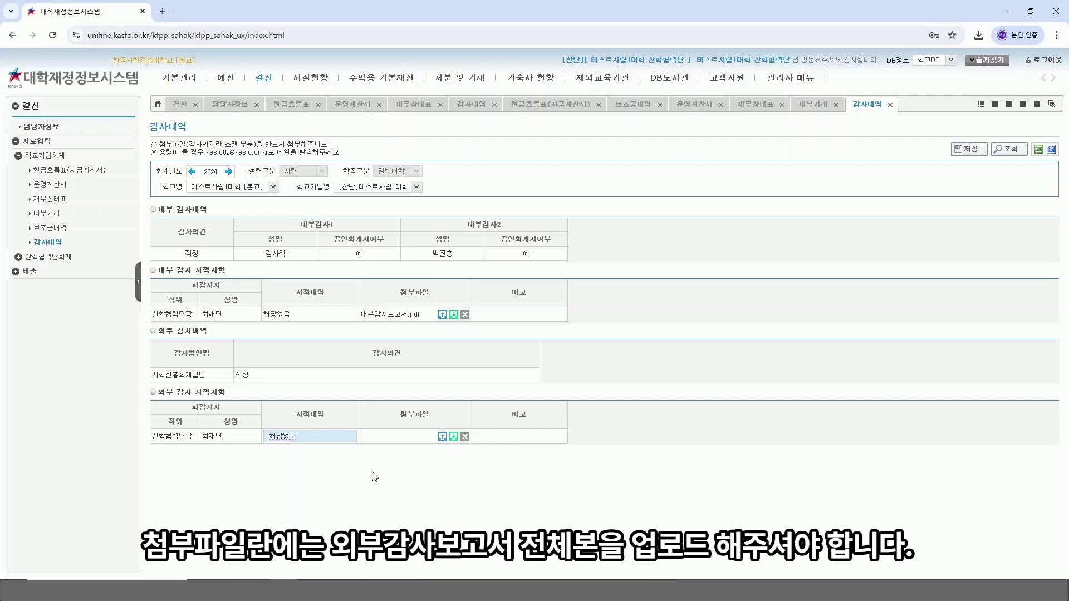
Step: Attach 외부감사보고서.pdf to the external finding and save the 감사내역 page
left_click(443, 438)
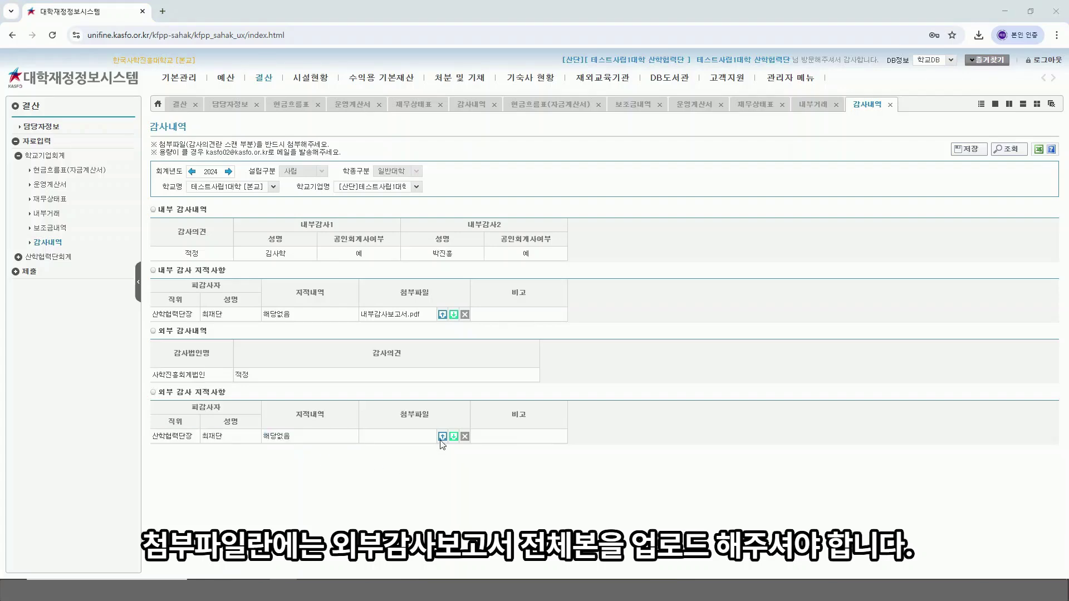
scroll(375, 213, "down", 2)
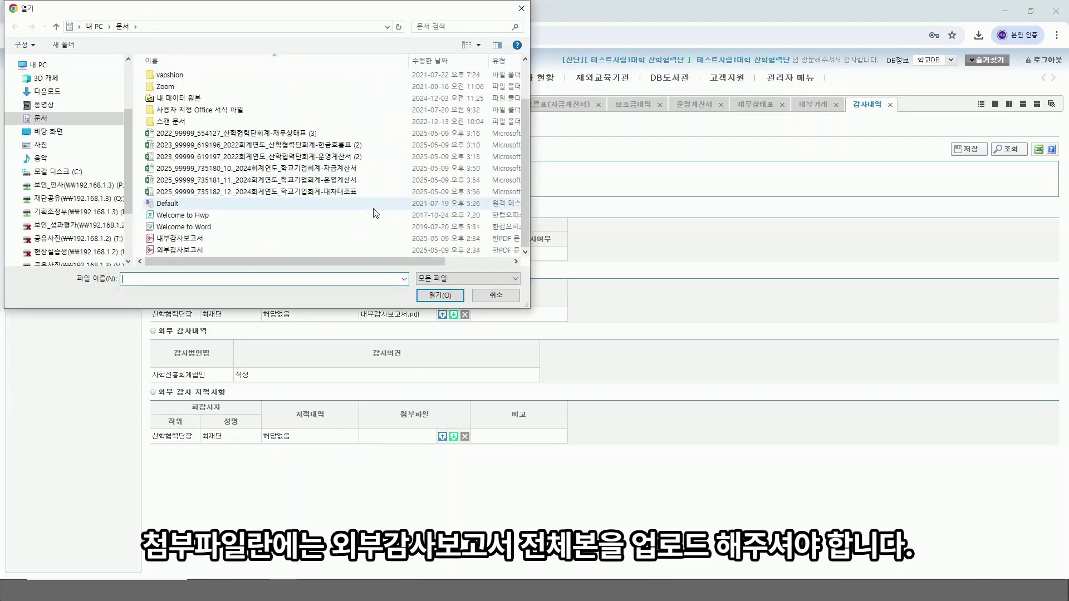
double_click(245, 250)
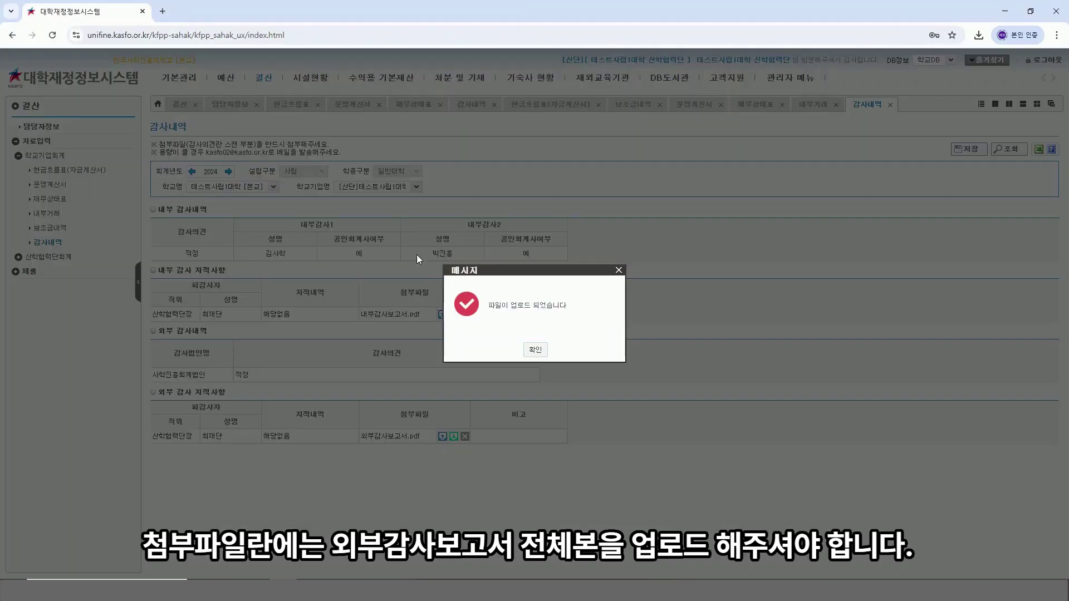
left_click(531, 350)
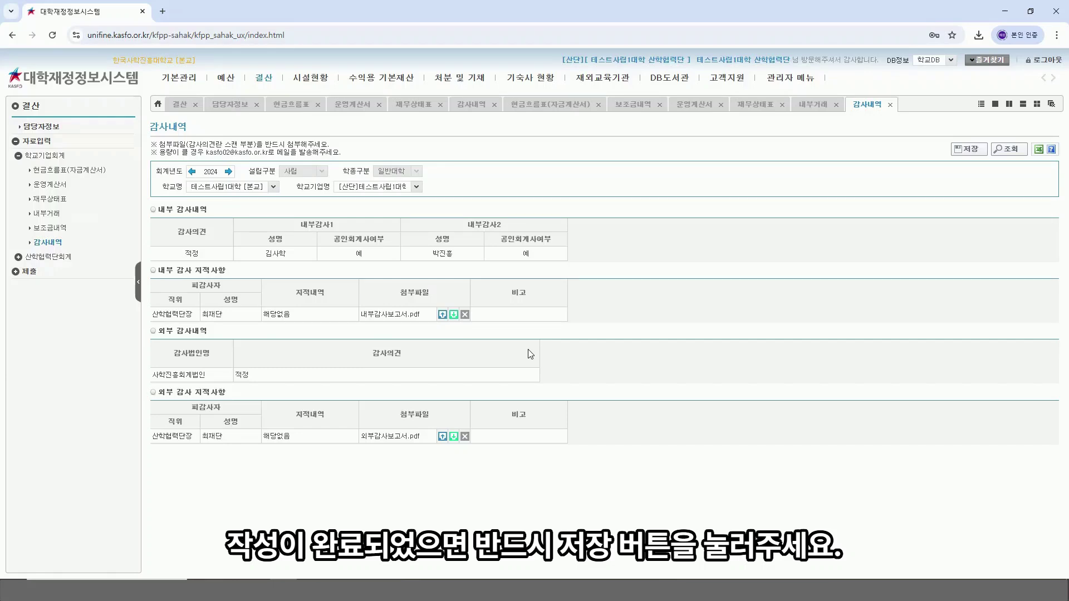
left_click(959, 153)
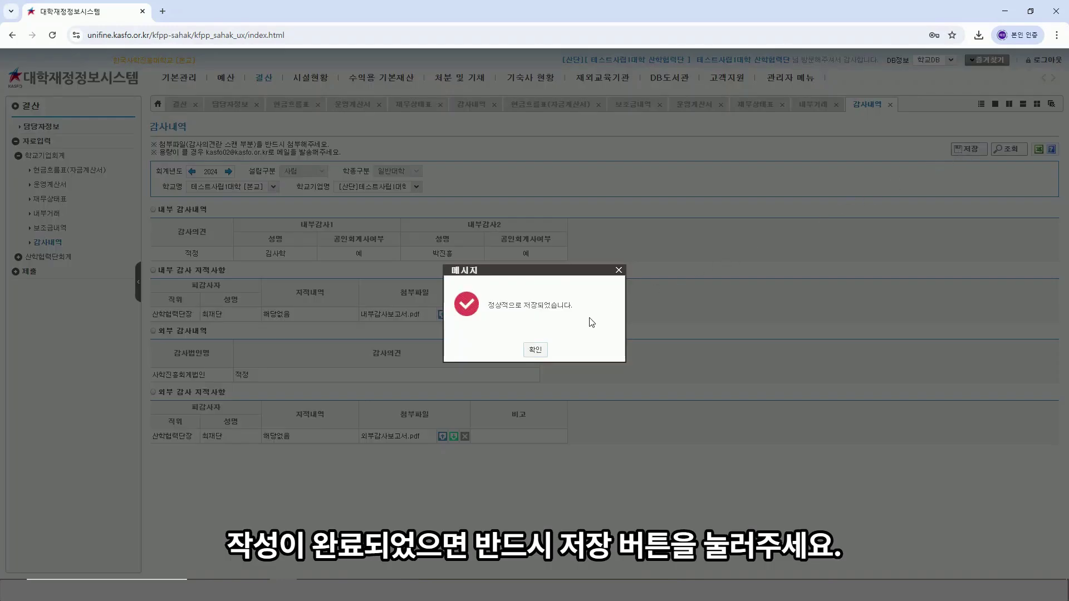
left_click(535, 350)
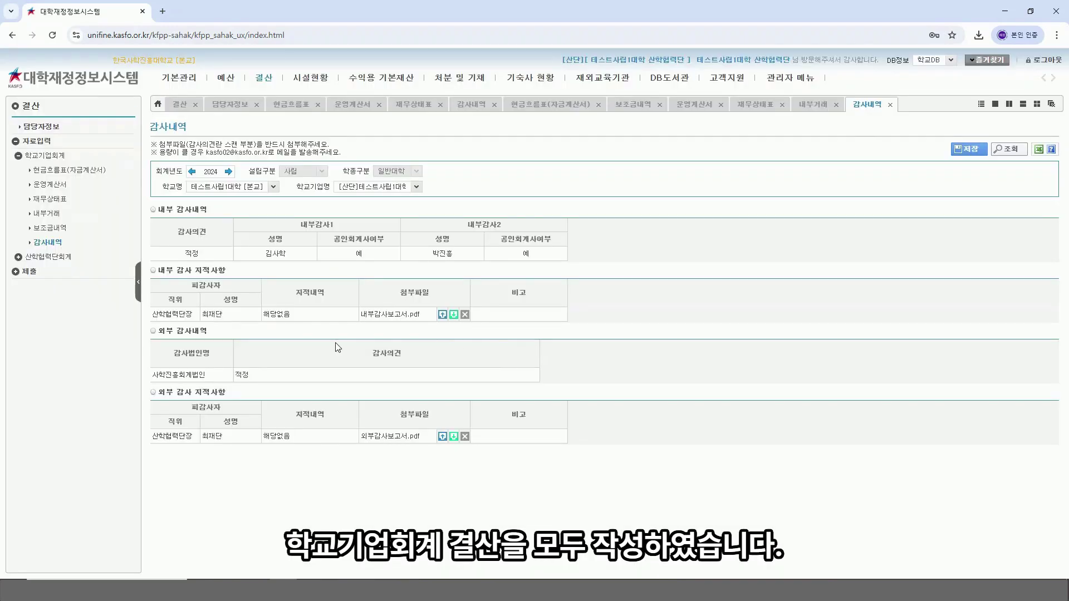
Step: In 보고서류 제출현황, check 공문, 부속명세서, 기타결산부속서류, 집계표, 공개보고서 and 인터넷공개
left_click(30, 271)
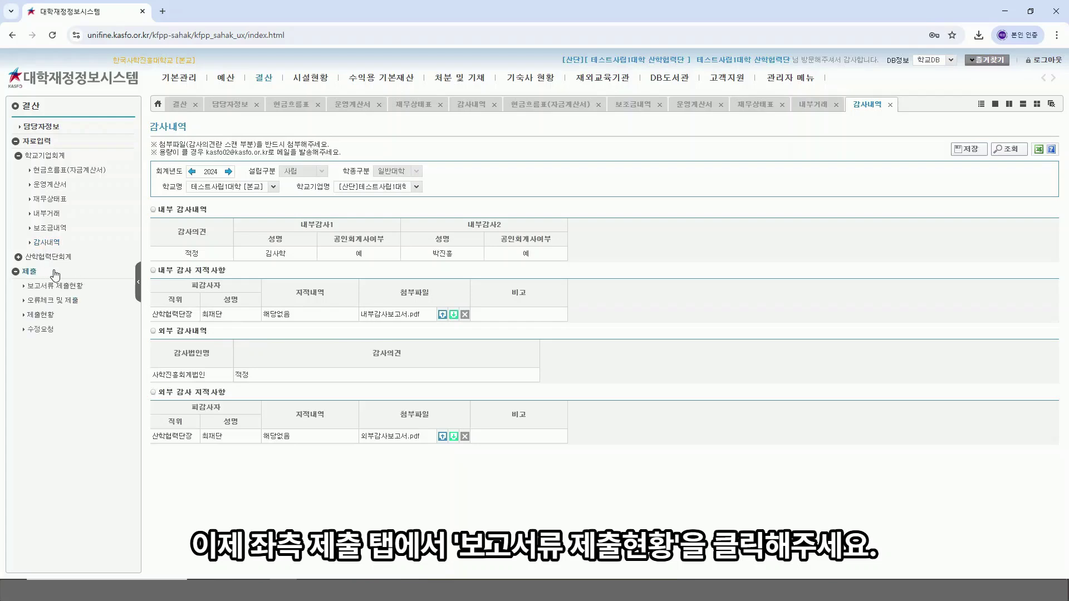
left_click(67, 288)
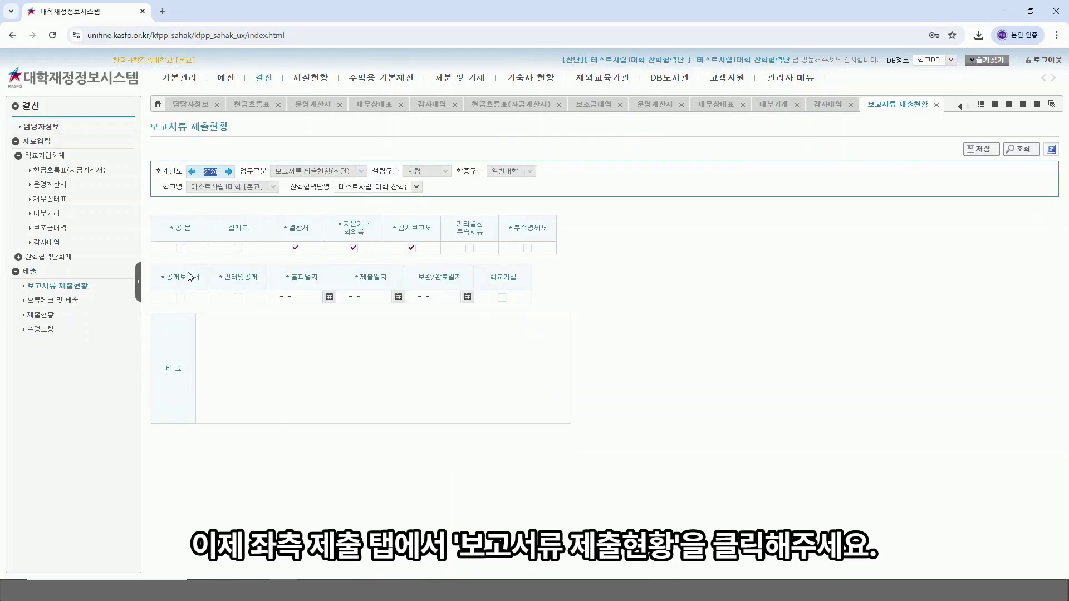
left_click(180, 249)
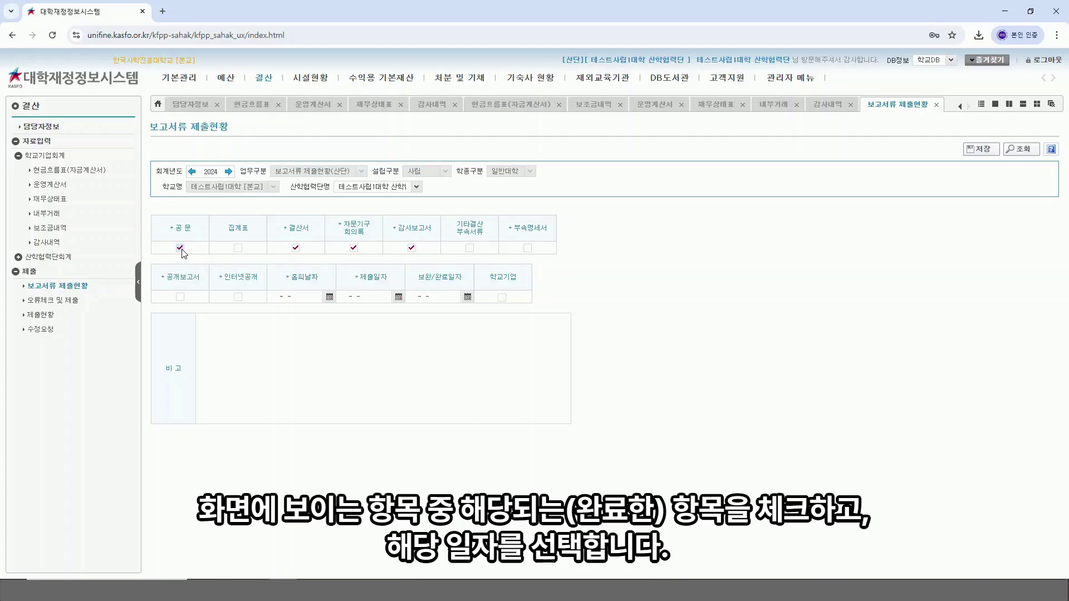
left_click(528, 248)
left_click(469, 248)
left_click(237, 248)
left_click(180, 296)
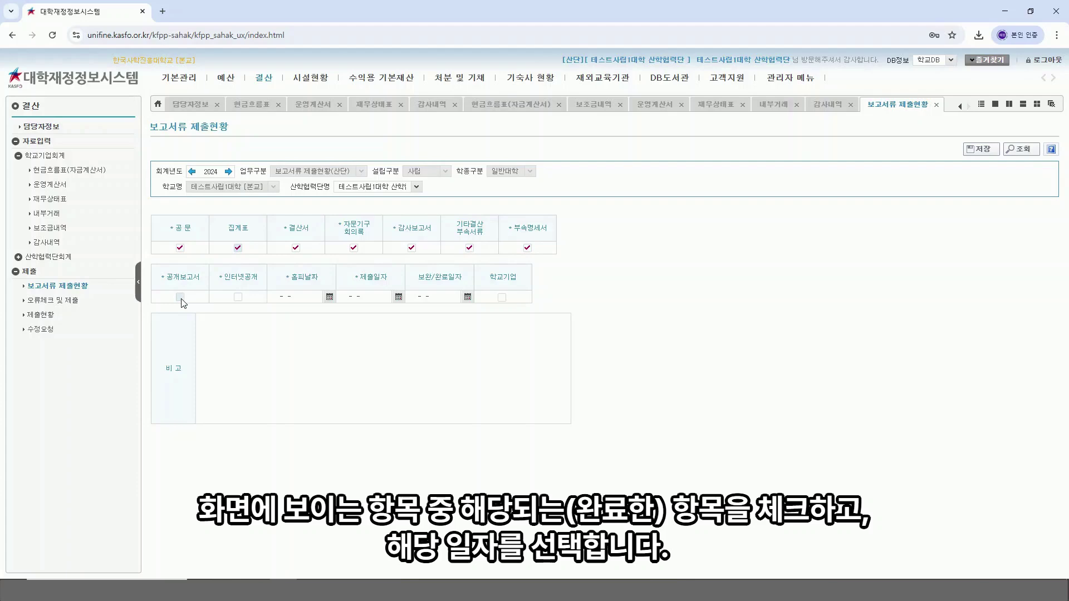
left_click(238, 298)
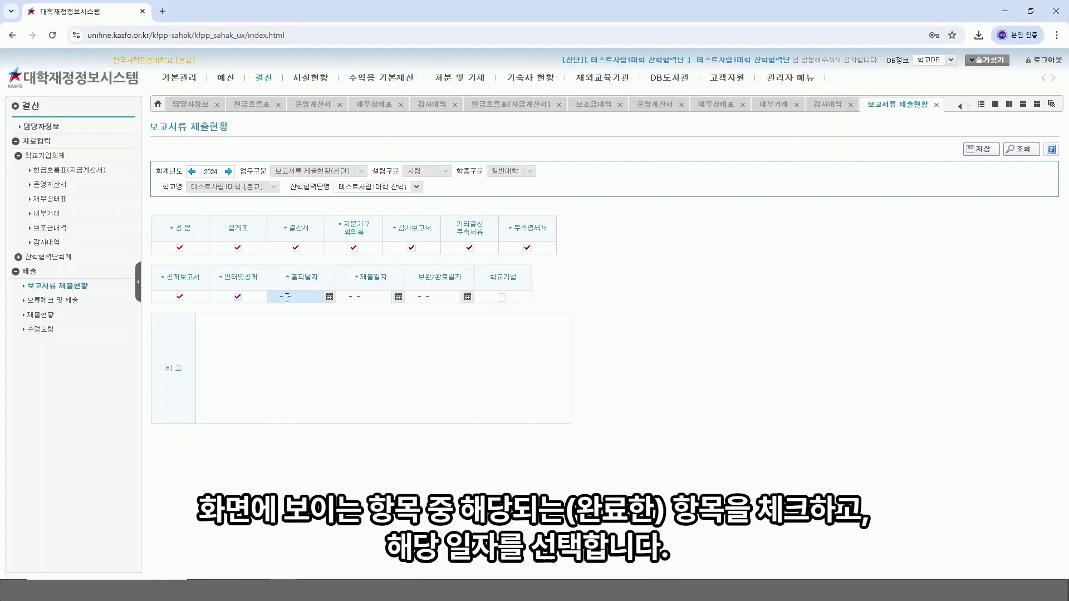
Step: Set 홈피날짜 and 제출일자 to 2025-05-09, tick 학교기업, and save
left_click(329, 297)
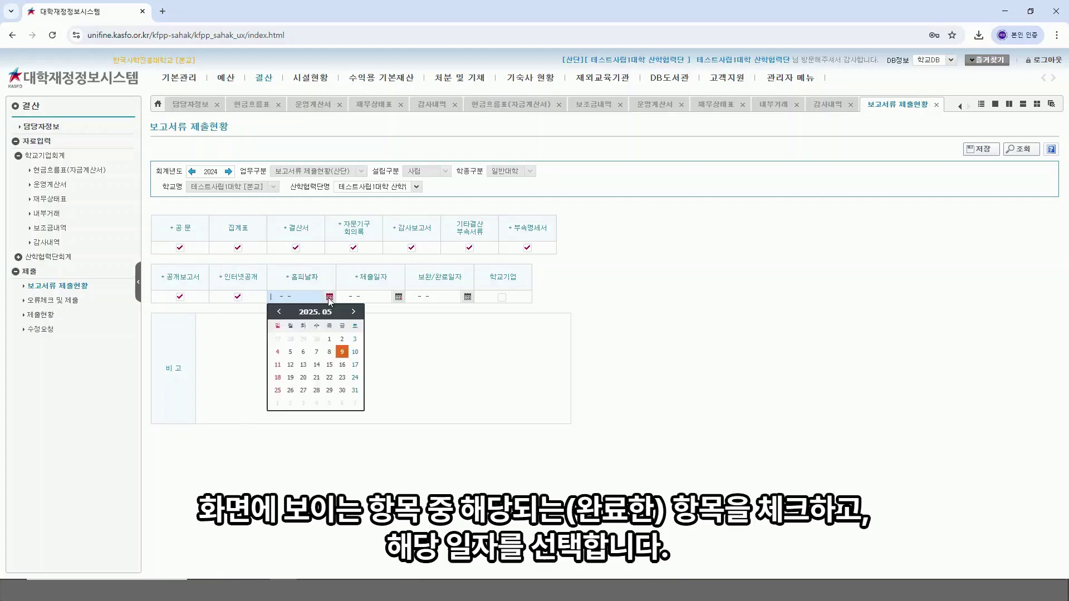
left_click(341, 352)
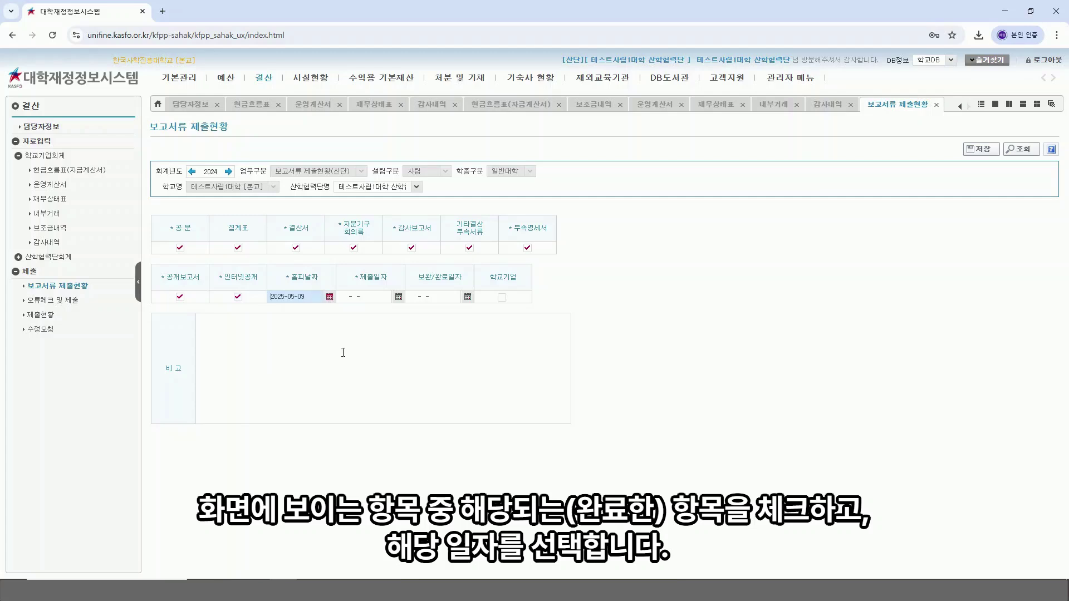
left_click(399, 296)
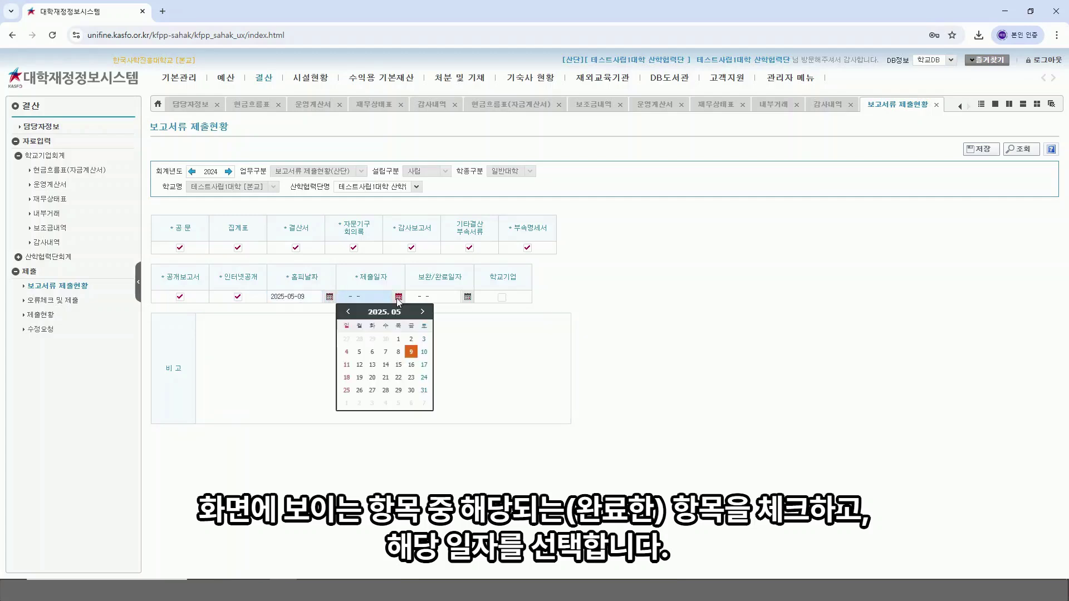
left_click(411, 352)
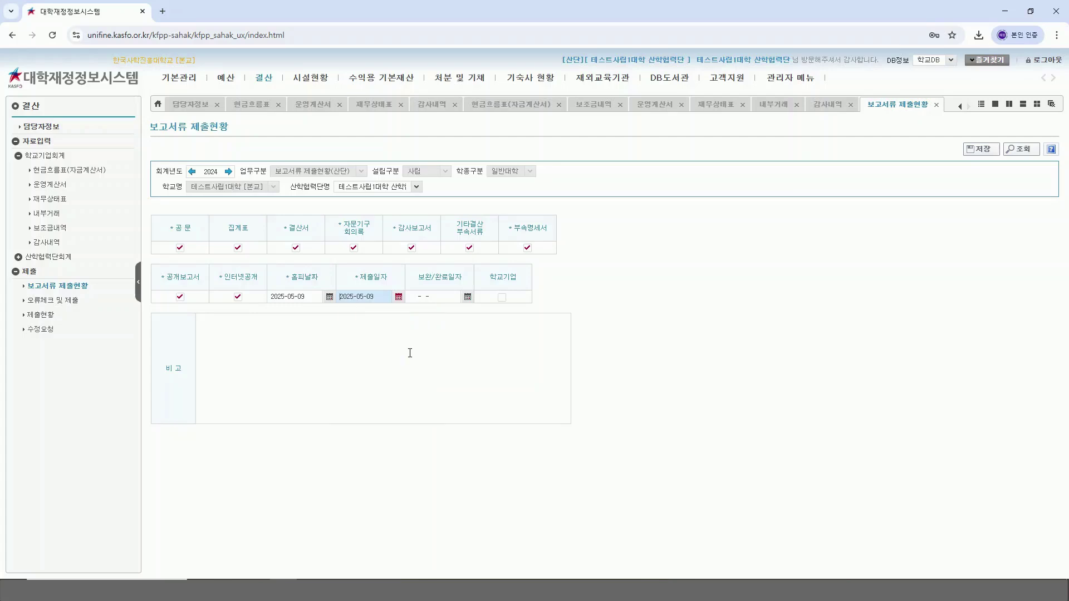
left_click(502, 298)
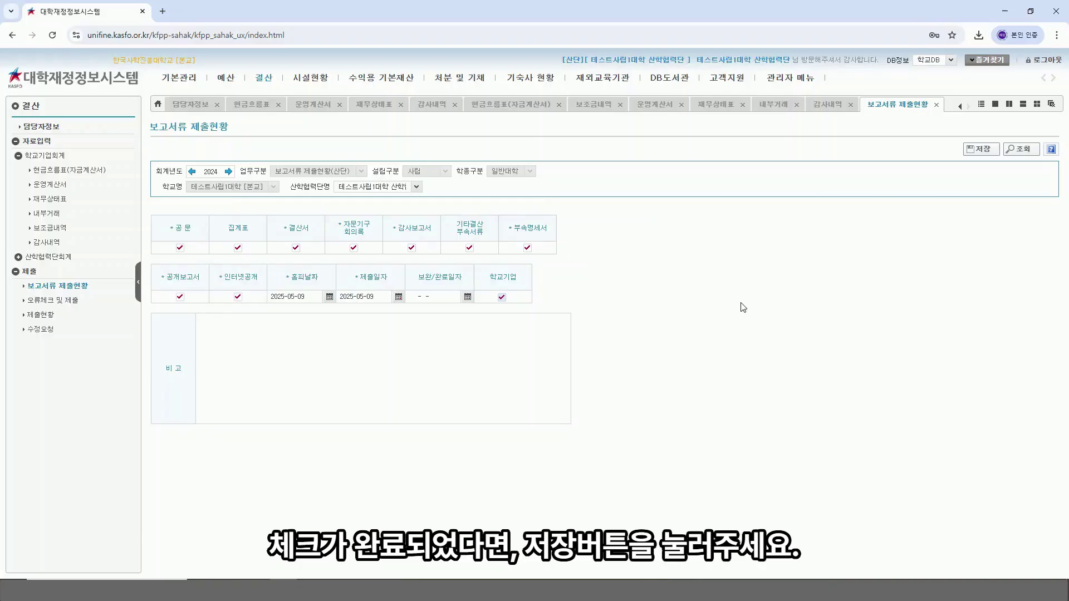
left_click(982, 150)
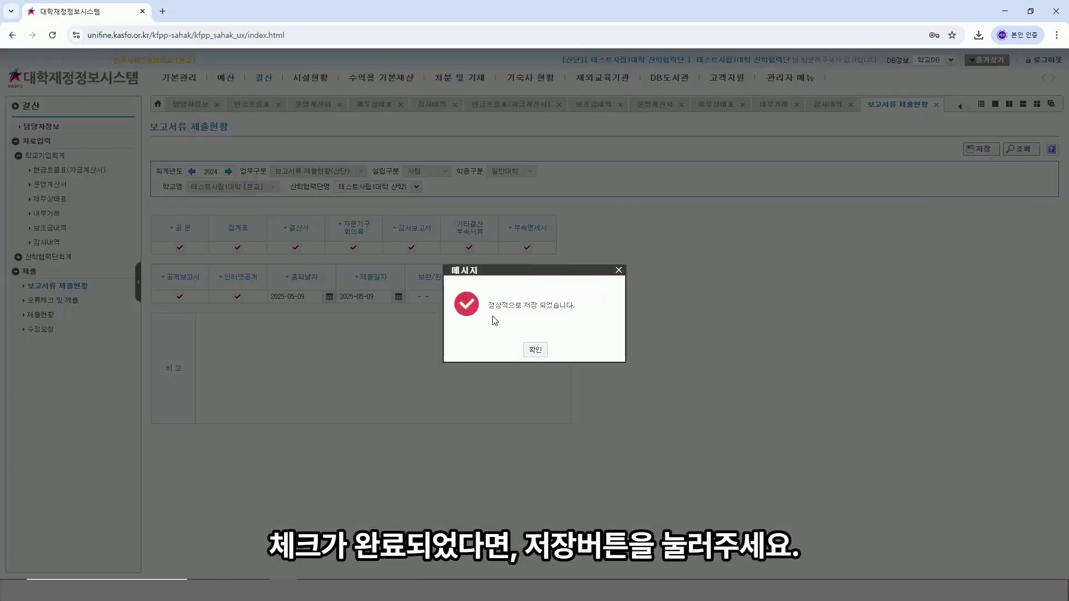
Step: Run 오류체크 on the 결산, which reports two 1003 당기운영차손익 mismatch errors
left_click(535, 349)
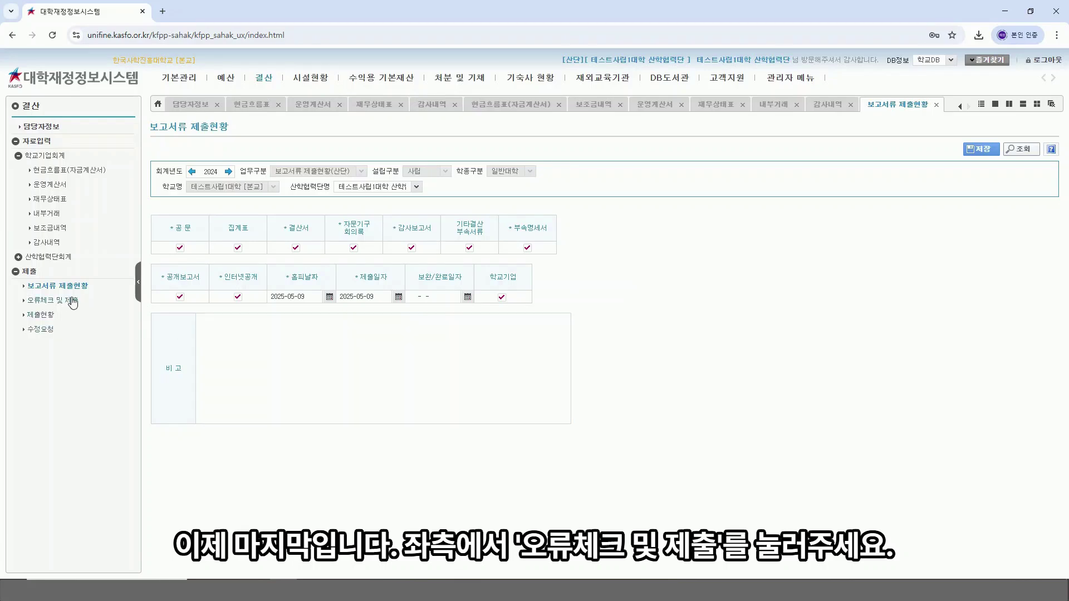
left_click(72, 301)
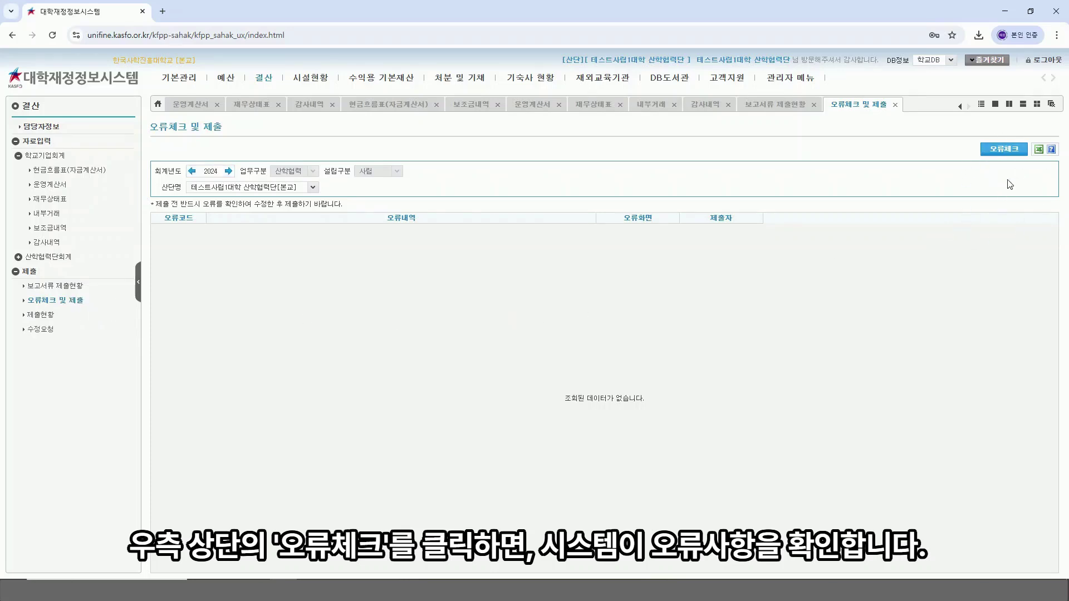
left_click(1001, 150)
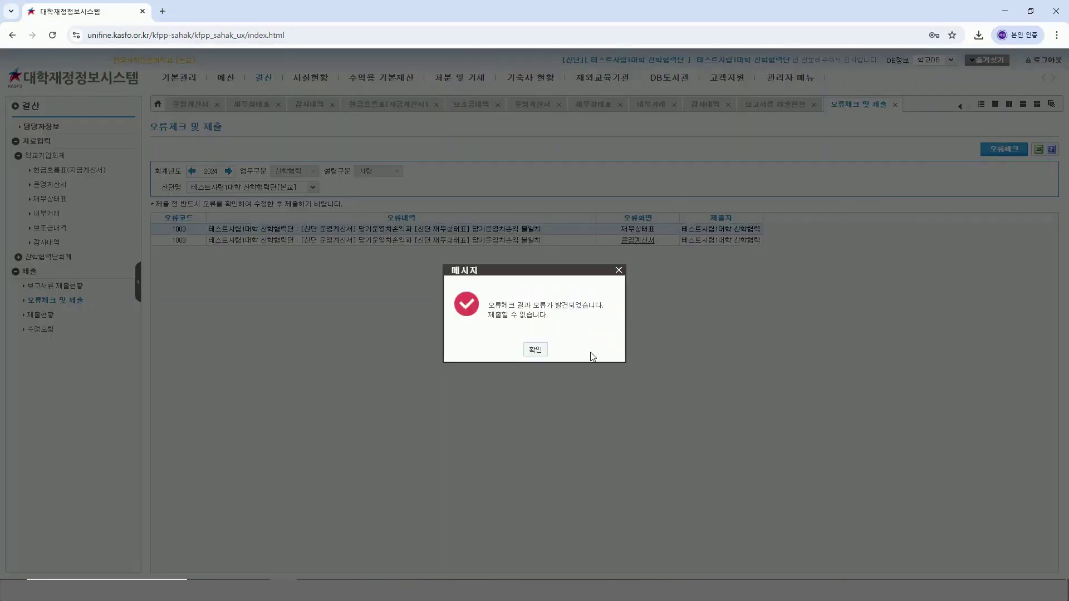
left_click(536, 350)
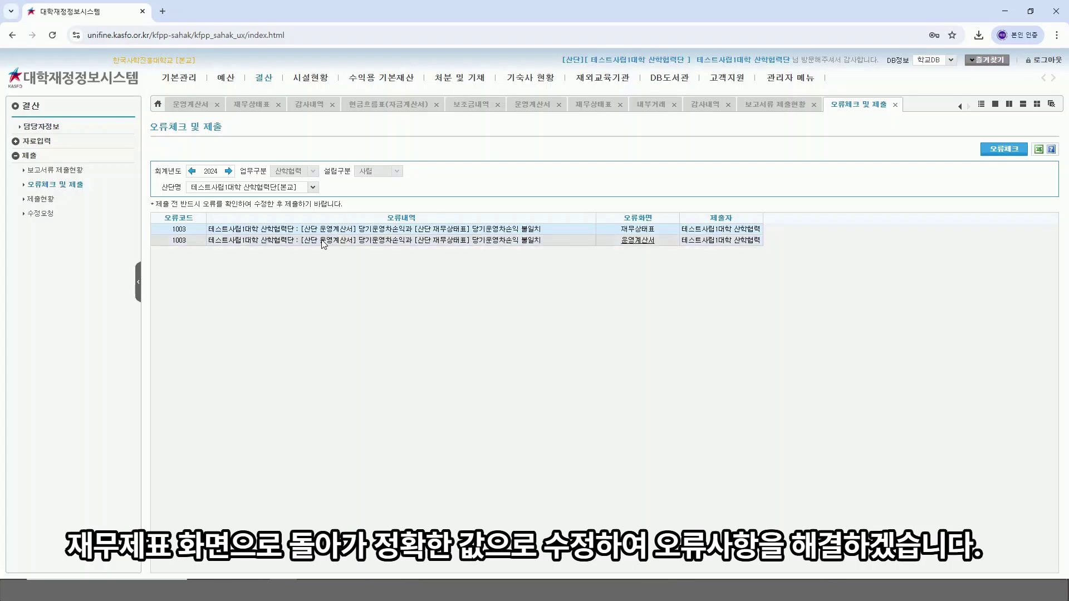
Step: Enter 100 as the 4.당기운영차익 amount in the 재무상태표 and save it
left_click(188, 106)
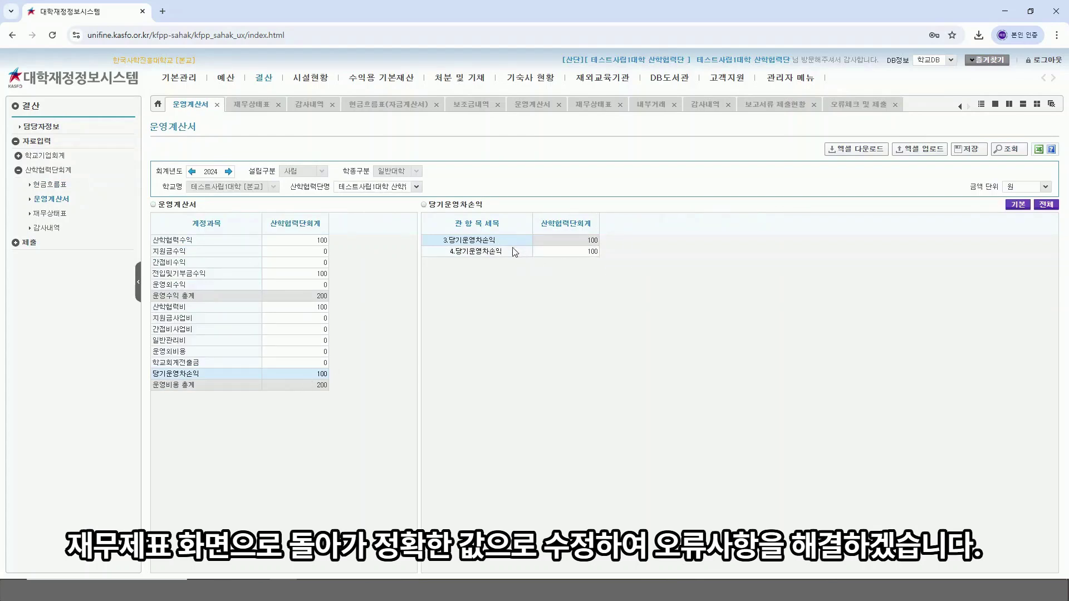
left_click(253, 106)
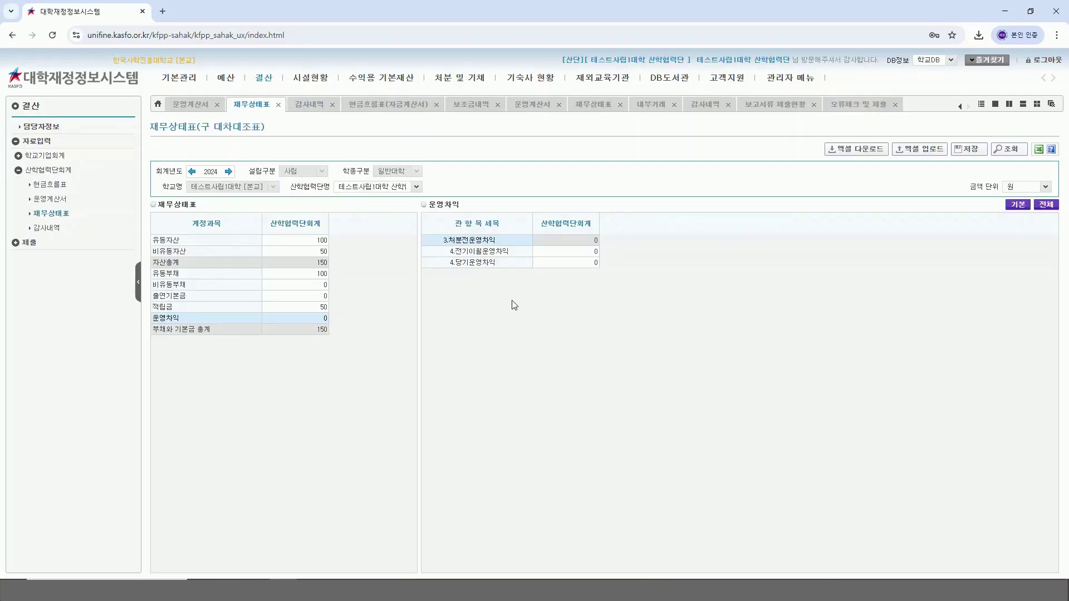
double_click(562, 262)
type("1")
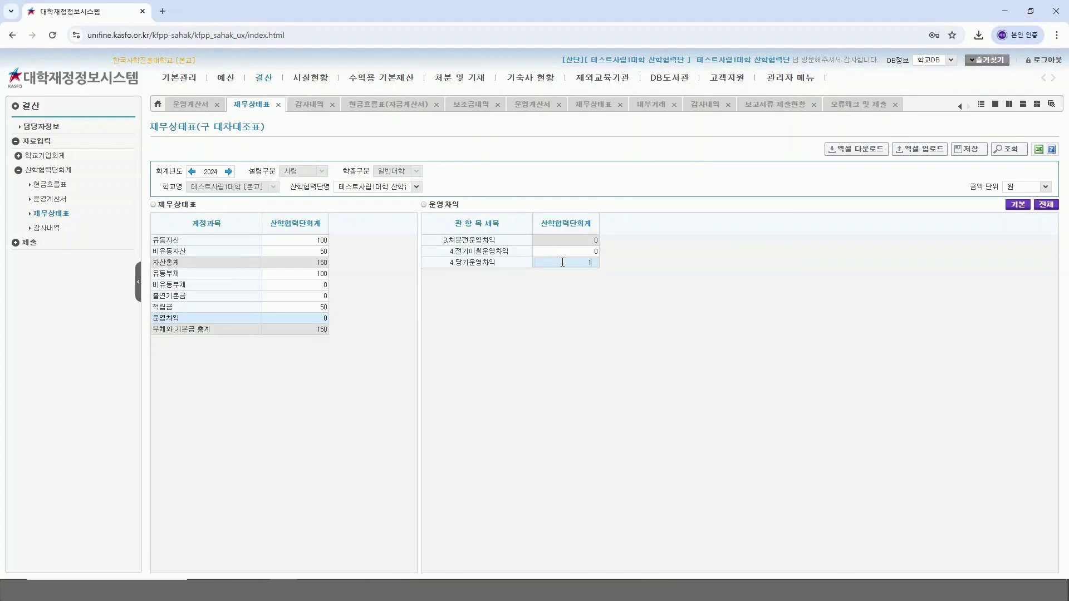
type("00")
key("Return")
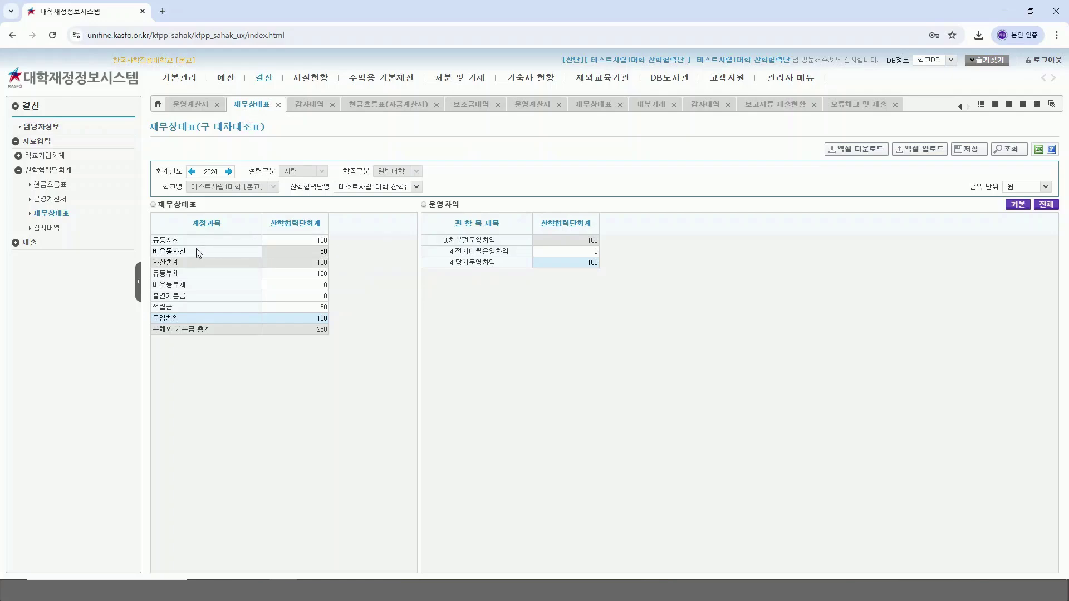
left_click(196, 248)
left_click(574, 107)
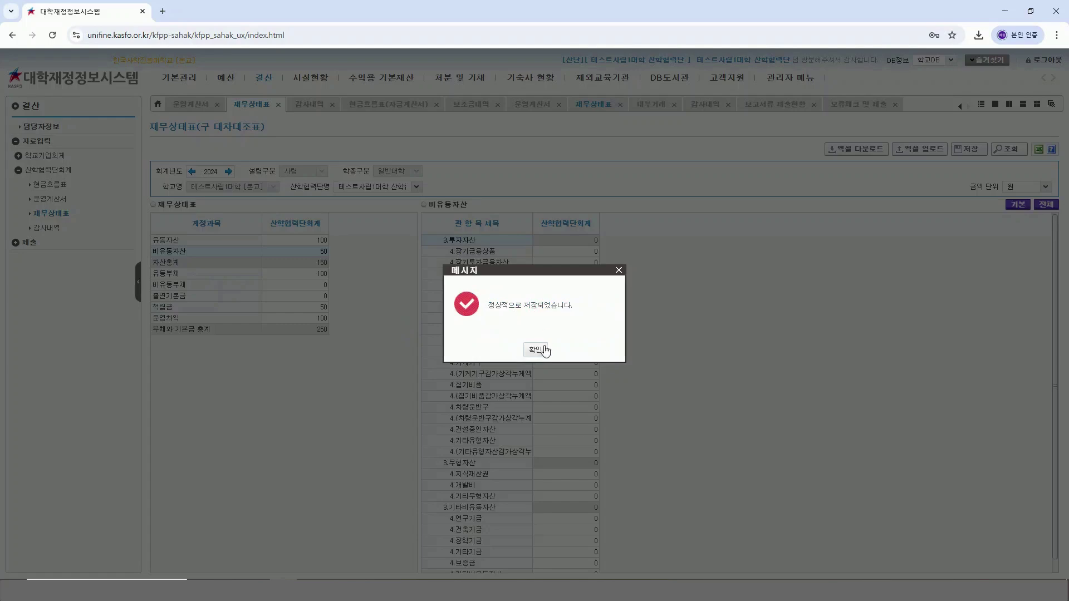
left_click(542, 350)
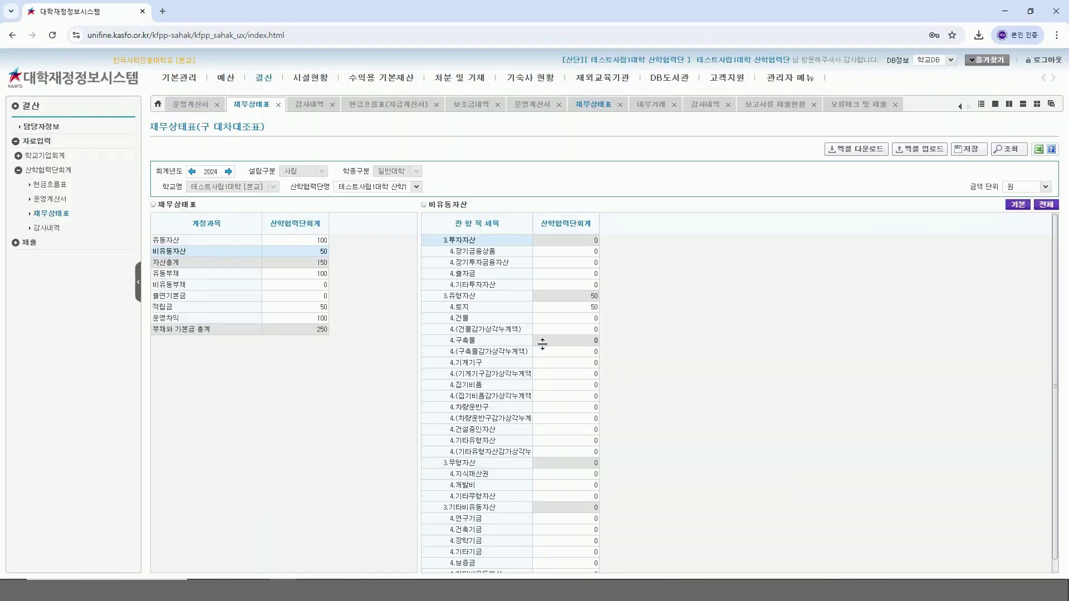
Step: Set 4.건물 under 비유동자산 to 100 and save, bringing 자산총계 to 250
left_click(562, 319)
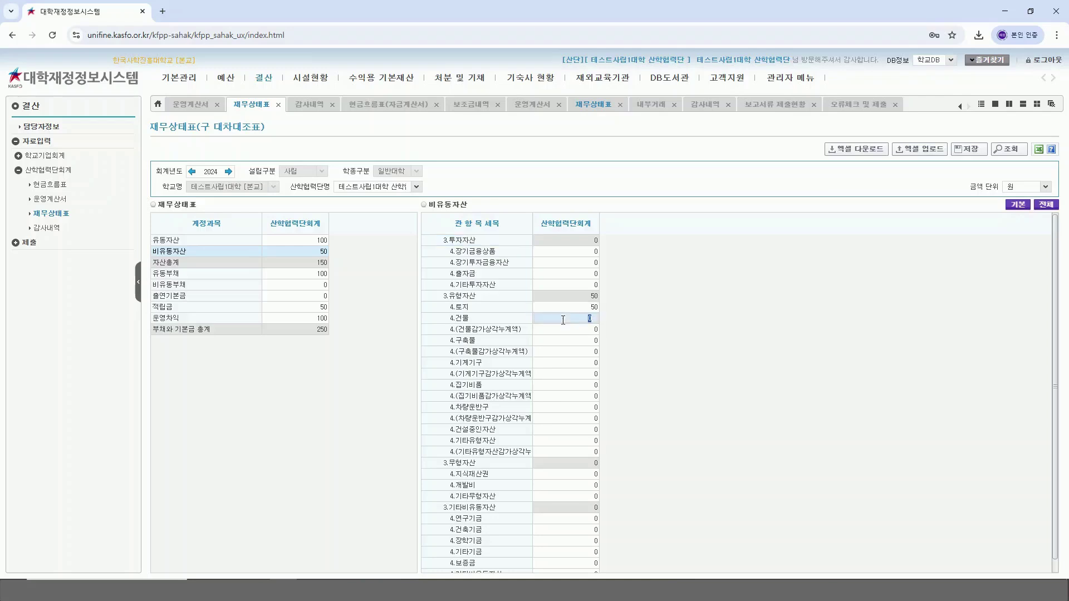
type("100")
left_click(979, 150)
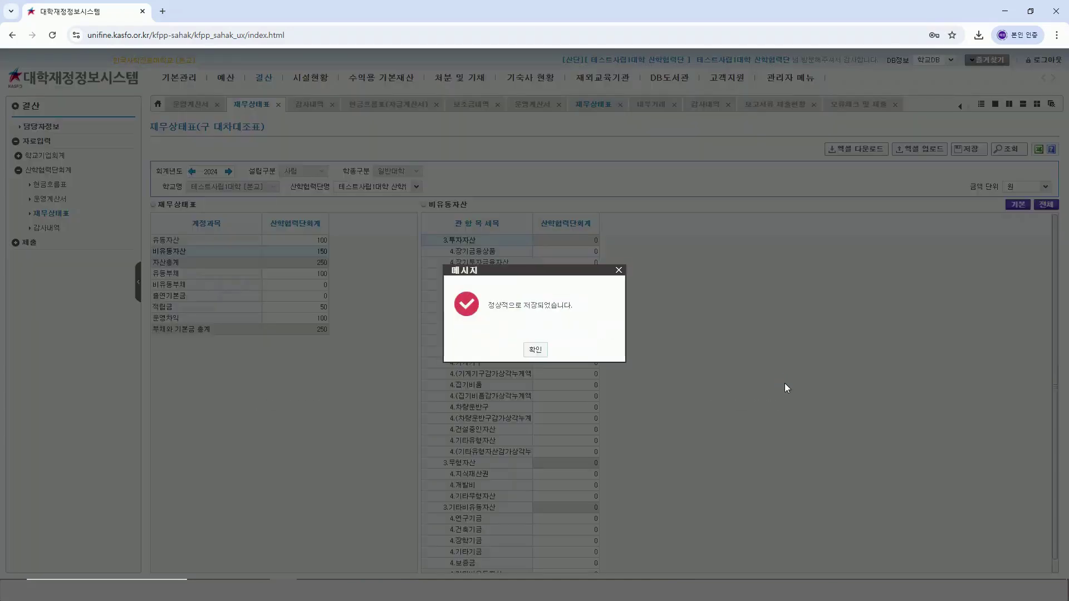
left_click(536, 349)
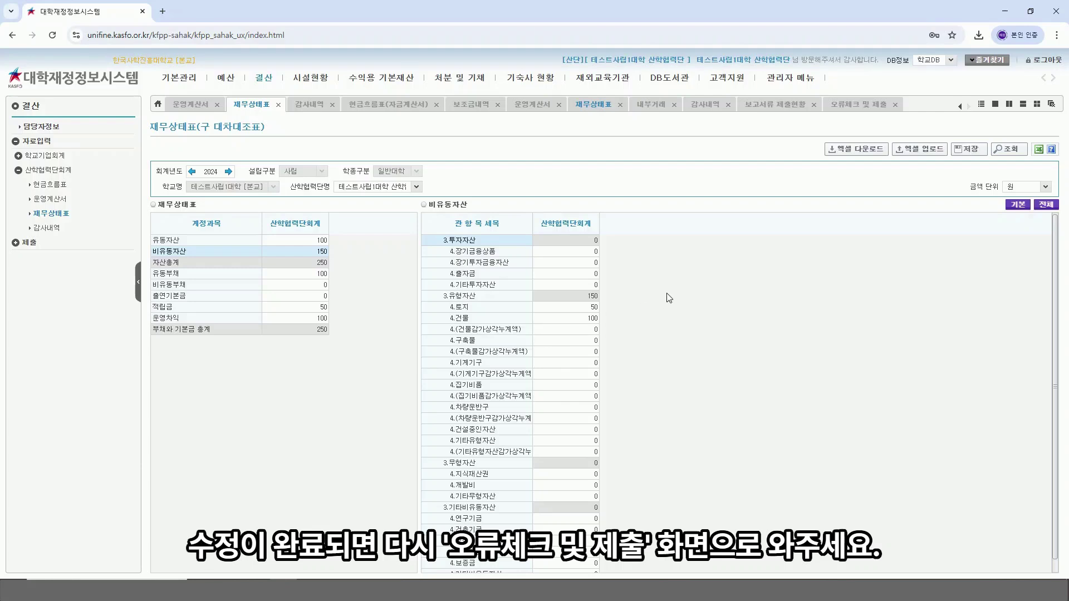
Step: Rerun 오류체크 with no errors, then submit the 결산 with amounts confirmed in 원단위
left_click(859, 105)
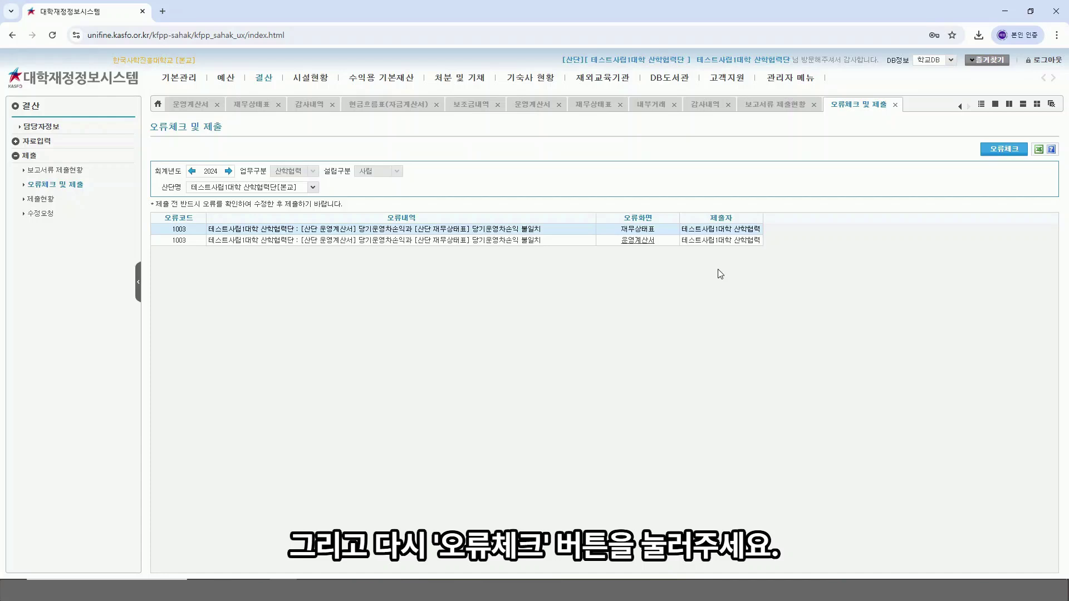
left_click(1009, 156)
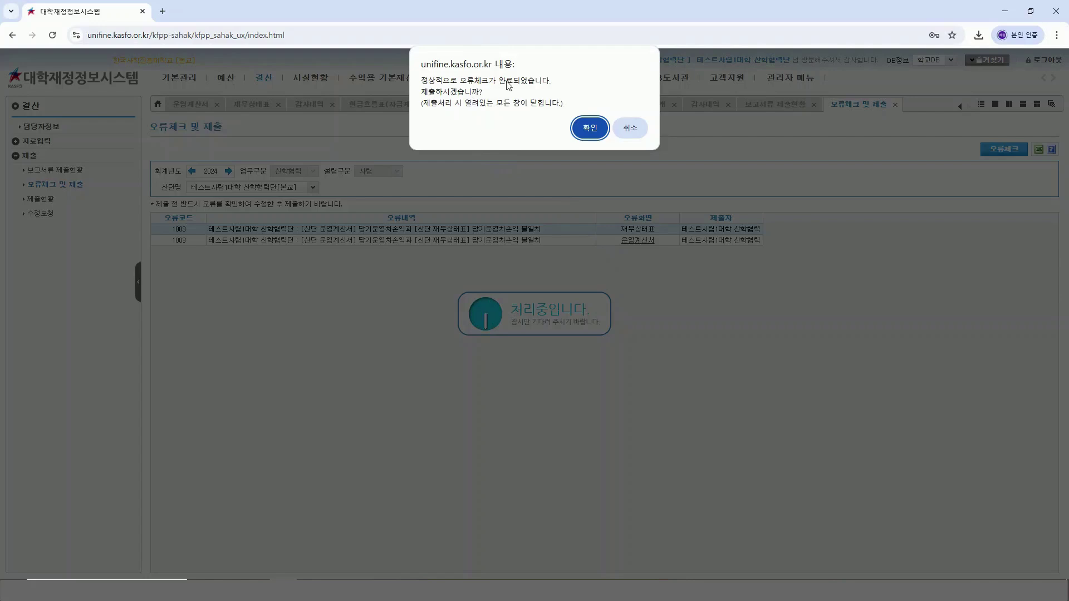
left_click(588, 128)
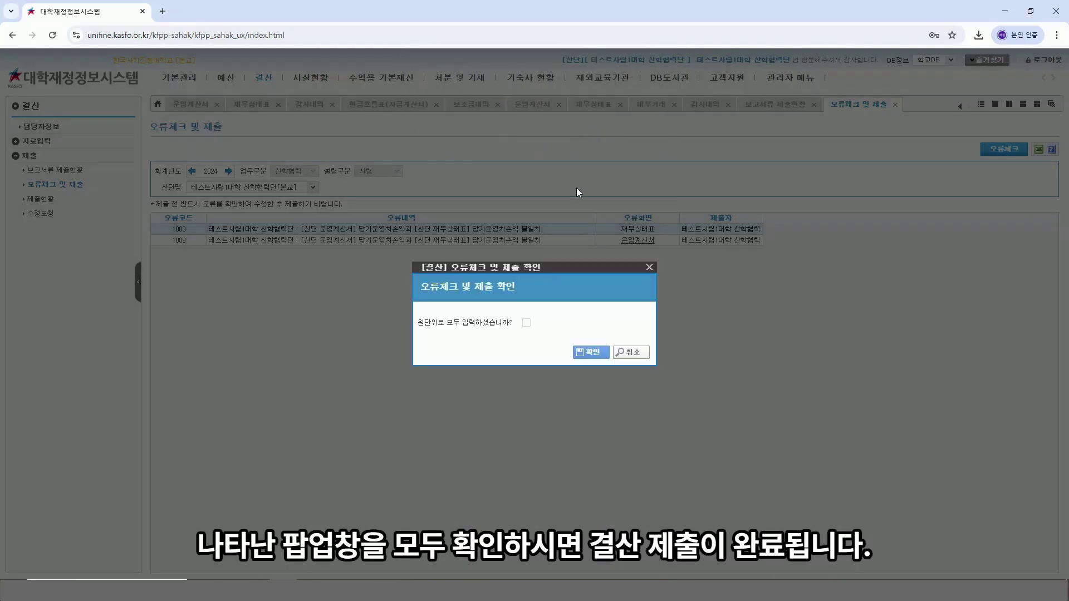
left_click(526, 323)
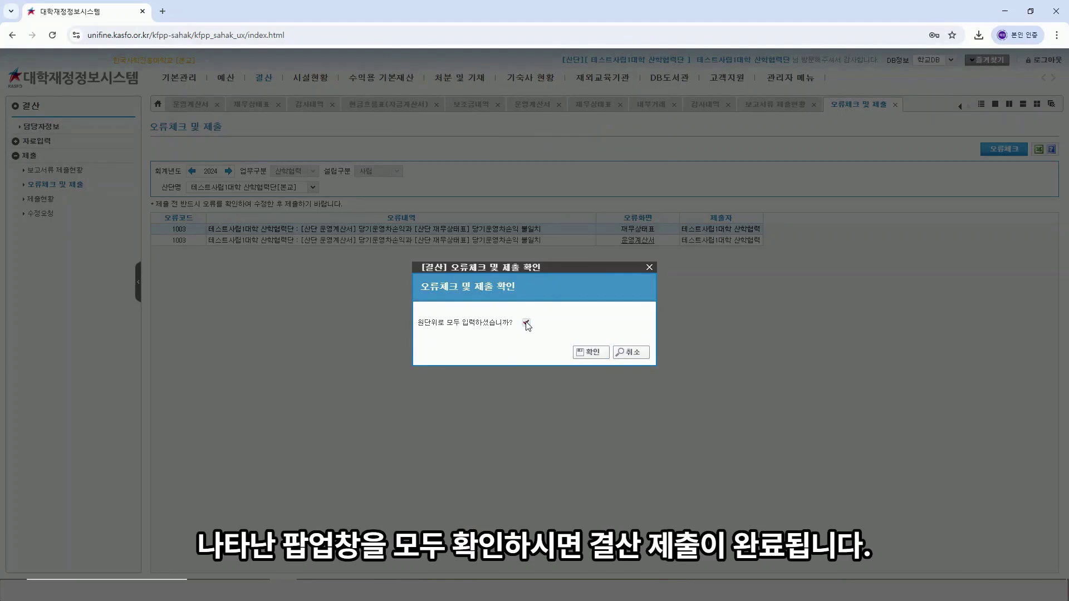
left_click(591, 353)
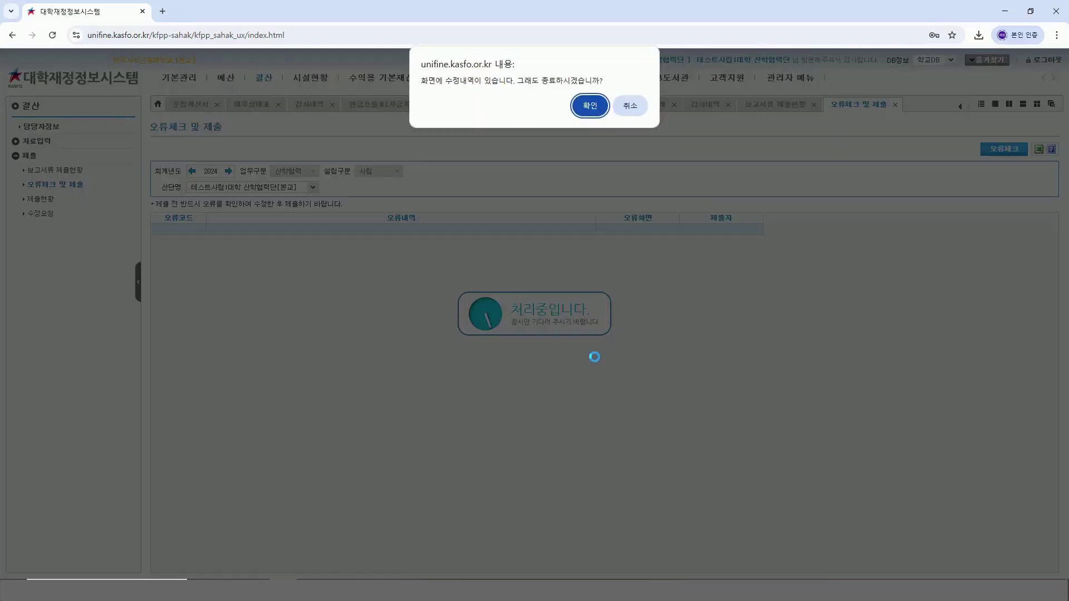
left_click(599, 109)
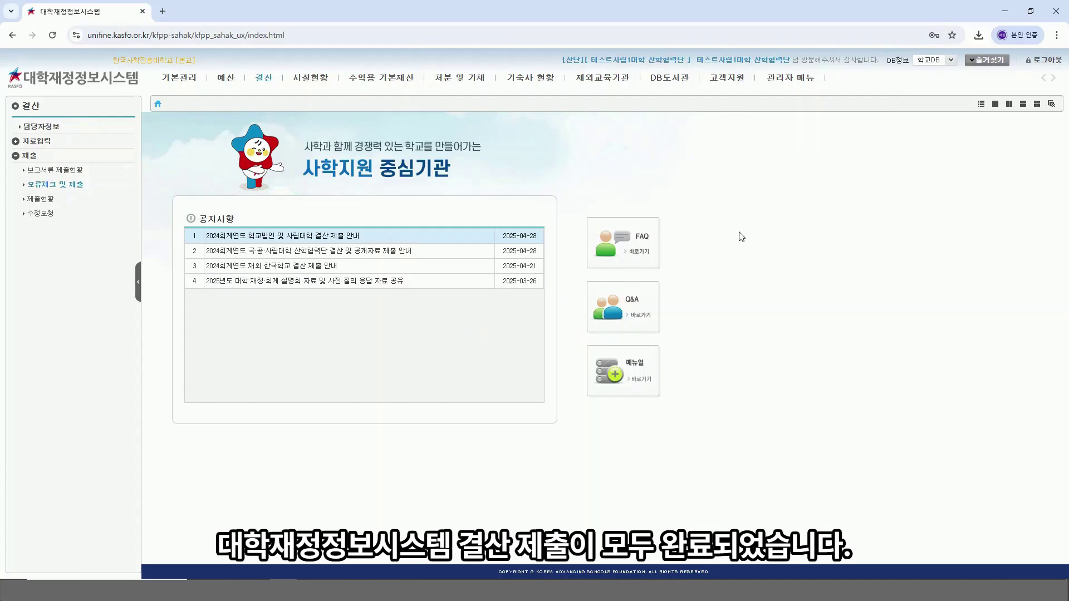
Step: Check 제출현황 for the 2025-05-09 결산 entry marked 제출, then go home
left_click(44, 199)
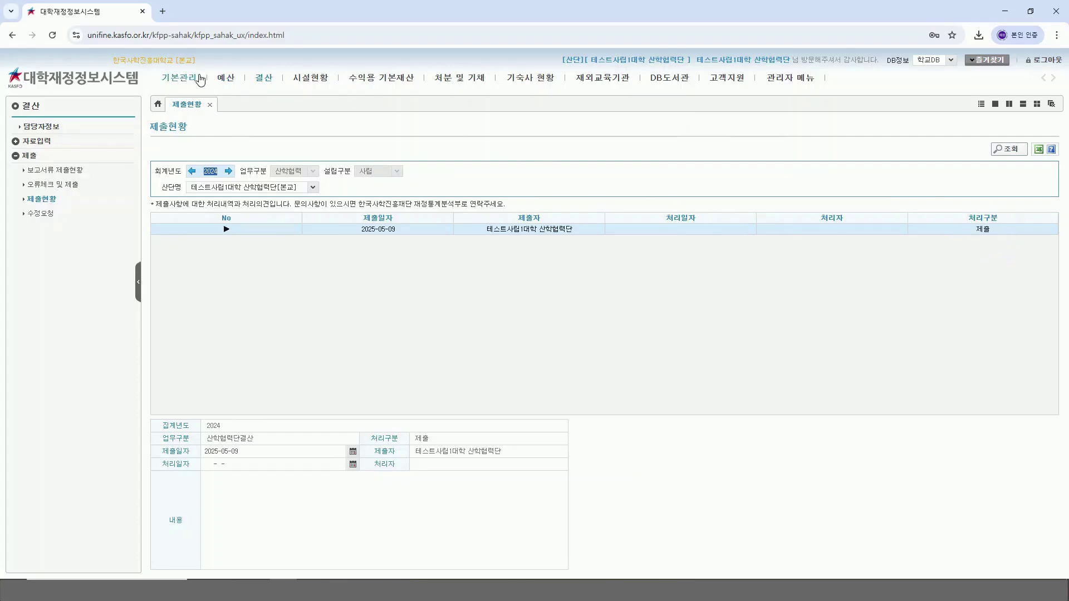
left_click(101, 78)
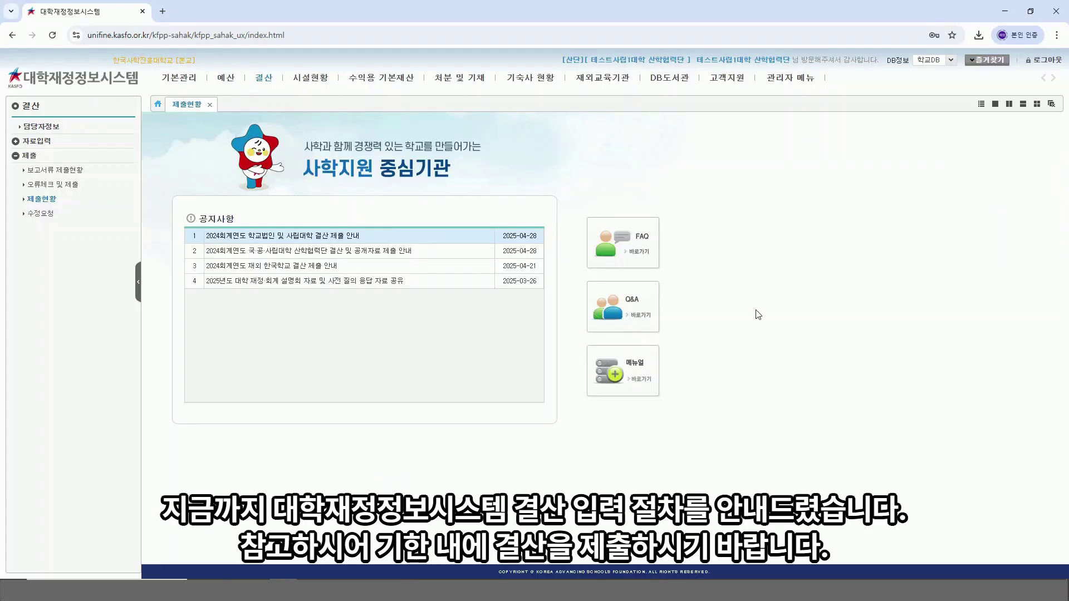